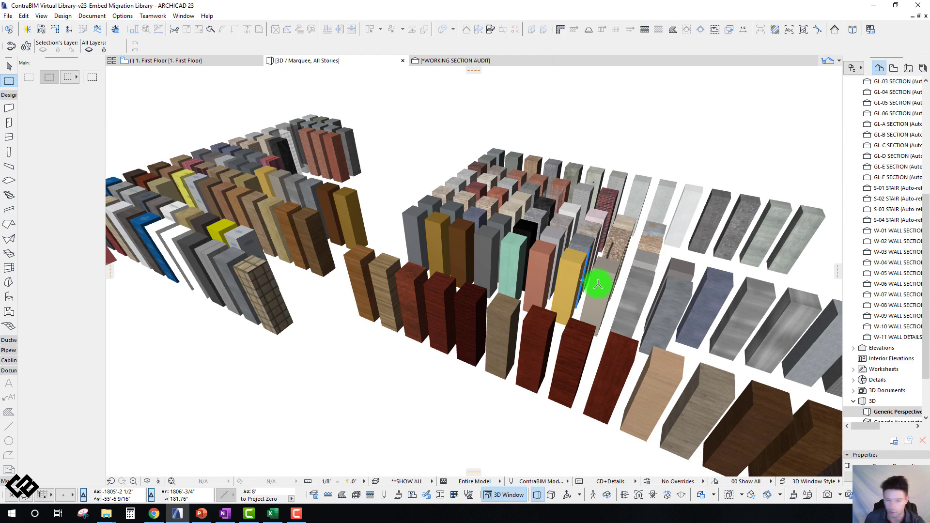
Examine the full grid of material and surface sample blocks in 3D from several angles.
{"action": "middle_click_drag", "start_coordinate": [598, 284], "coordinate": [598, 285], "text": "shift"}
{"action": "scroll", "coordinate": [598, 284], "scroll_direction": "up", "scroll_amount": 2}
{"action": "scroll", "coordinate": [598, 284], "scroll_direction": "up", "scroll_amount": 3}
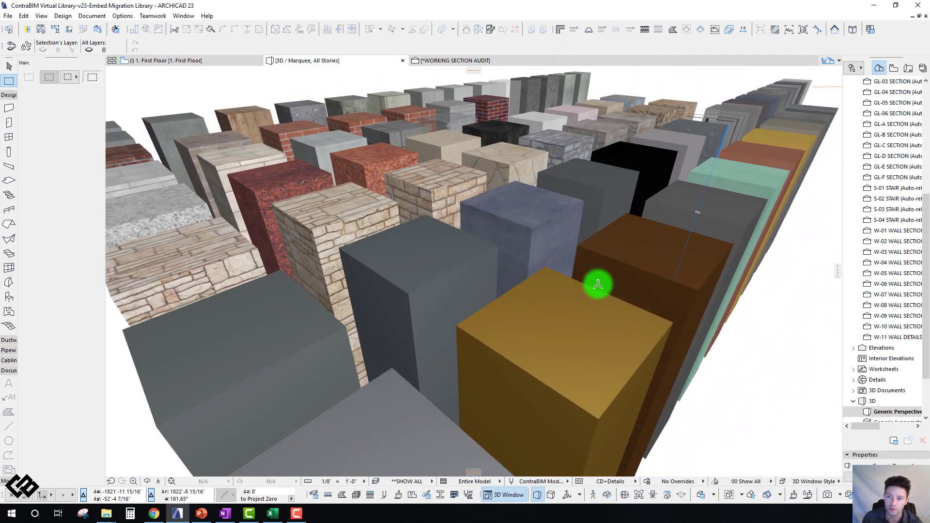
{"action": "middle_click_drag", "start_coordinate": [598, 284], "coordinate": [461, 141], "text": "shift"}
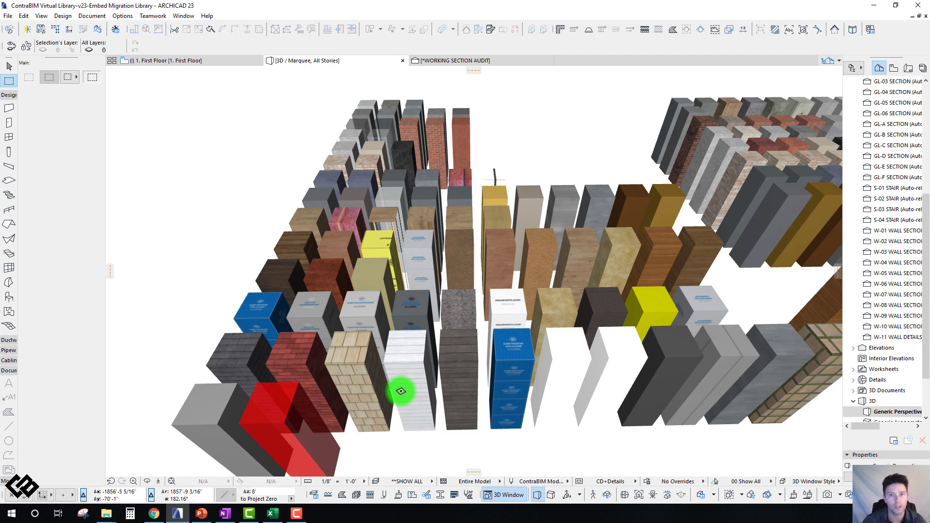
{"action": "middle_click_drag", "start_coordinate": [400, 391], "coordinate": [421, 98], "text": "shift"}
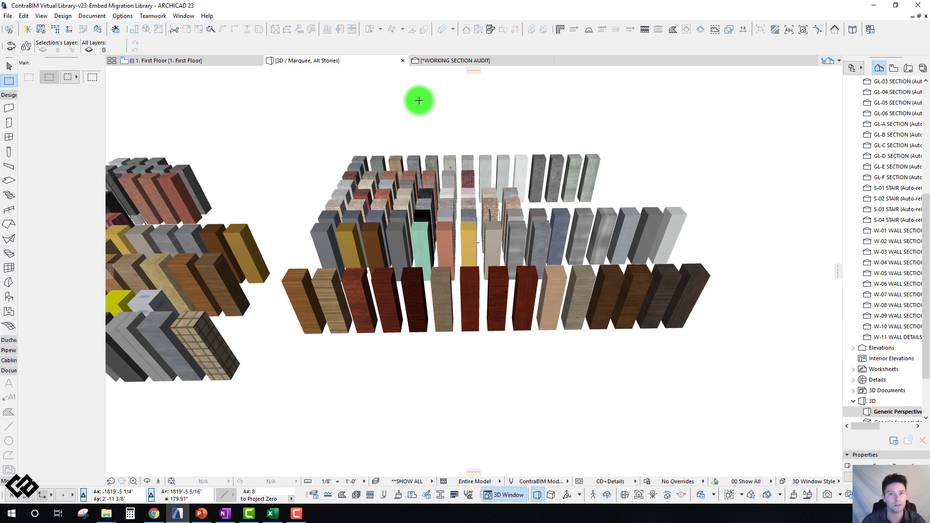
{"action": "middle_click_drag", "start_coordinate": [419, 100], "coordinate": [253, 72], "text": "shift"}
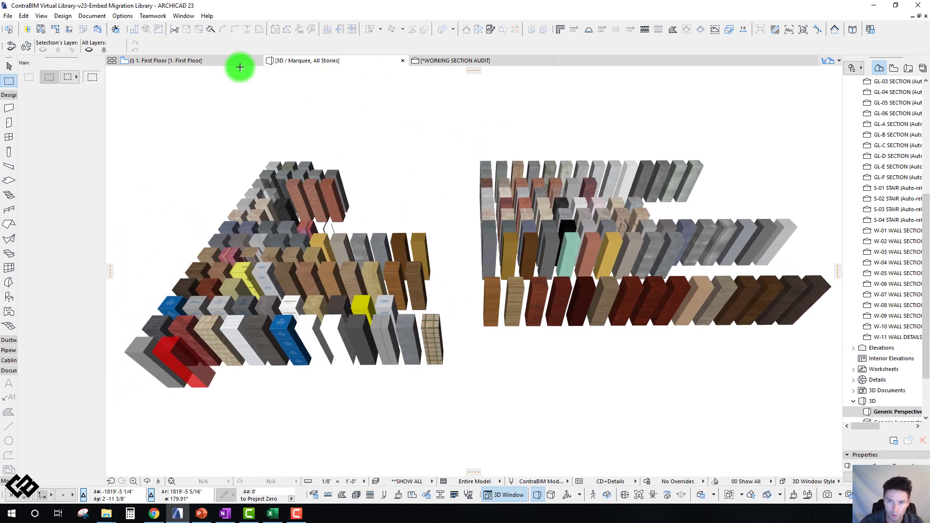
Marquee the first row of material and surface samples on the First Floor plan and show only that area in 3D.
{"action": "left_click", "coordinate": [189, 62]}
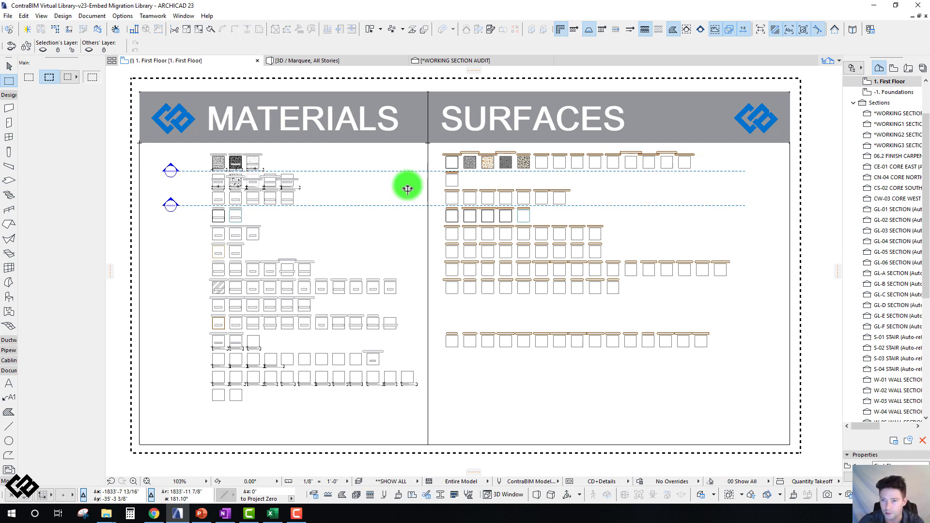
{"action": "scroll", "coordinate": [407, 183], "scroll_direction": "down", "scroll_amount": 1}
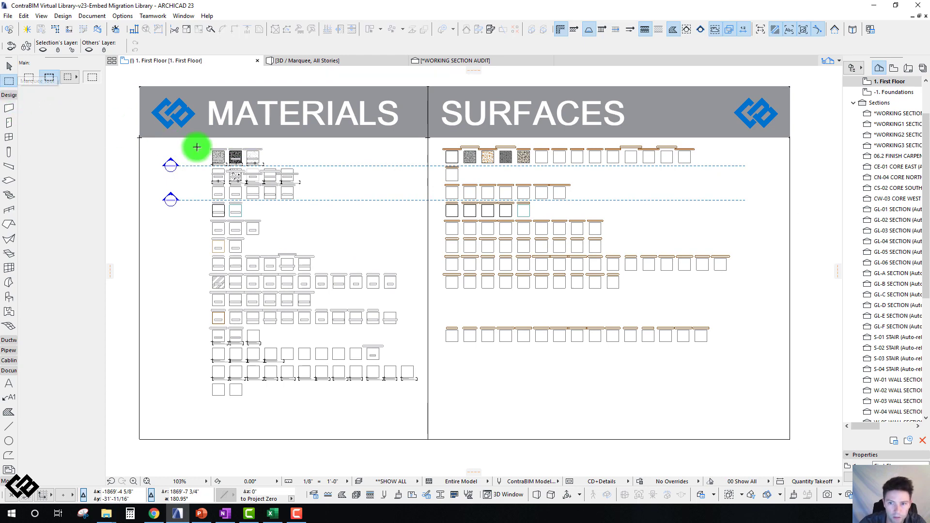
{"action": "left_click", "coordinate": [185, 142]}
{"action": "left_click", "coordinate": [712, 166]}
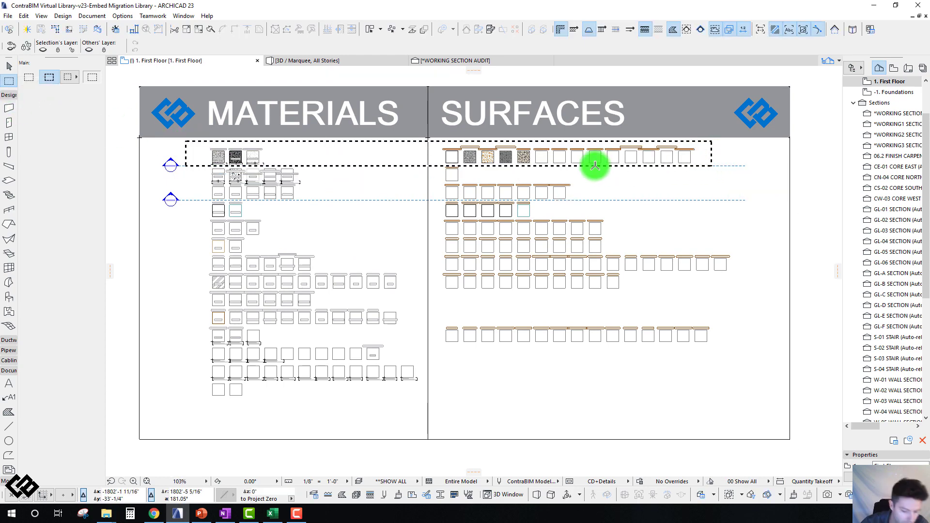
{"action": "key", "text": "F5"}
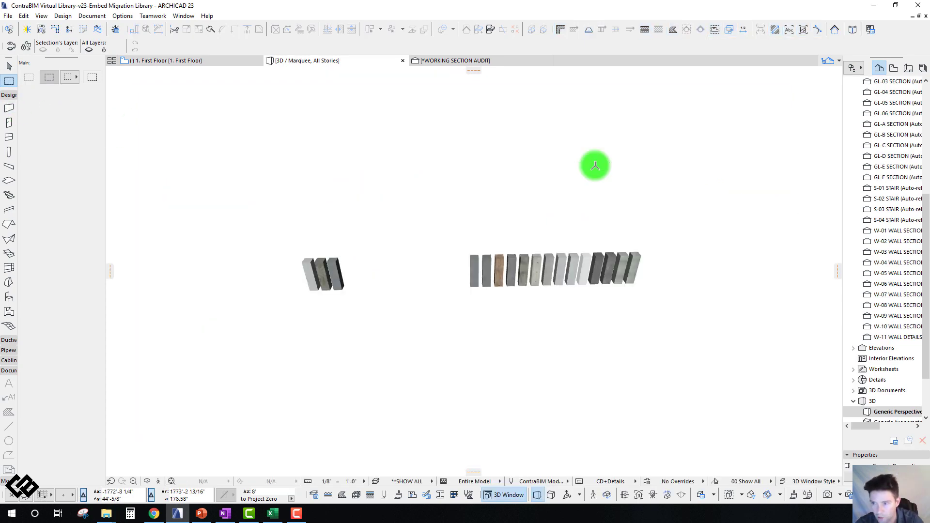
Check the building material list for the light grey concrete block in the materials group, leaving its assignment as is.
{"action": "middle_click_drag", "start_coordinate": [569, 208], "coordinate": [569, 208], "text": "shift"}
{"action": "scroll", "coordinate": [569, 208], "scroll_direction": "up", "scroll_amount": 1}
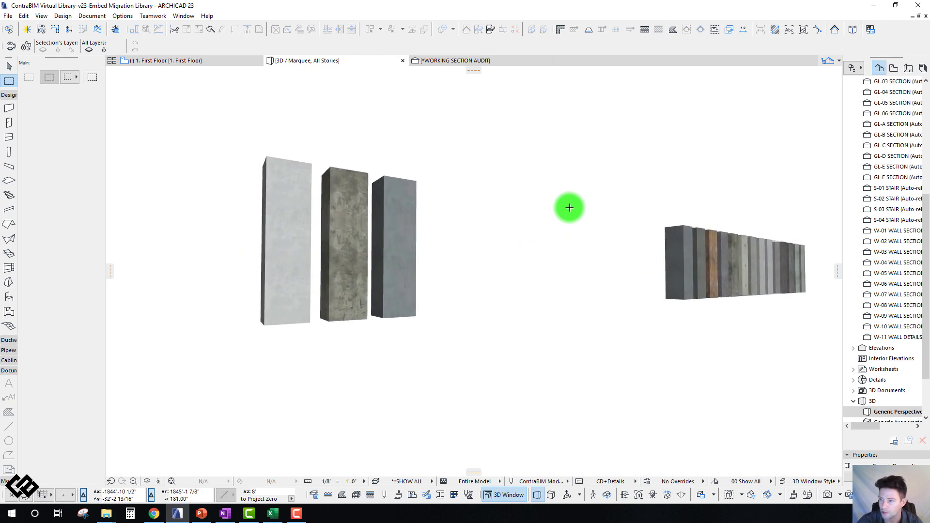
{"action": "scroll", "coordinate": [569, 208], "scroll_direction": "up", "scroll_amount": 4}
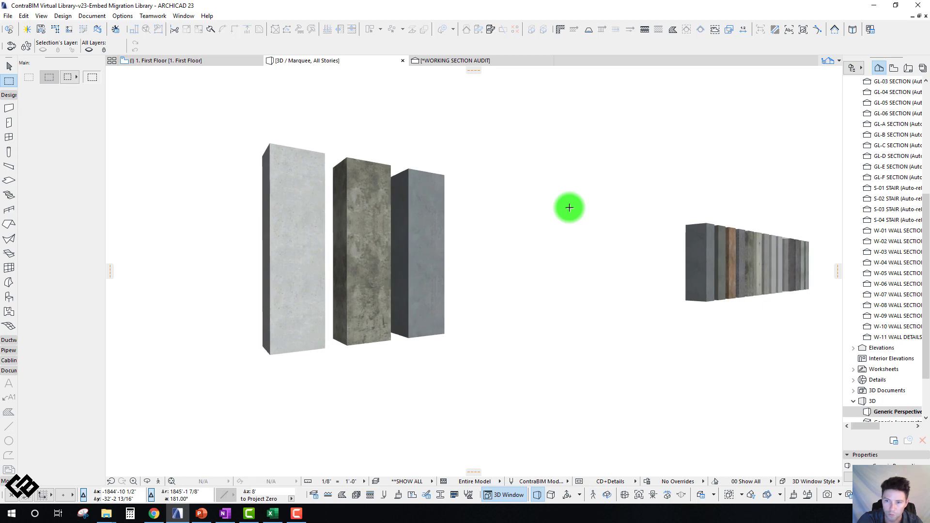
{"action": "middle_click_drag", "start_coordinate": [570, 208], "coordinate": [372, 248], "text": "shift"}
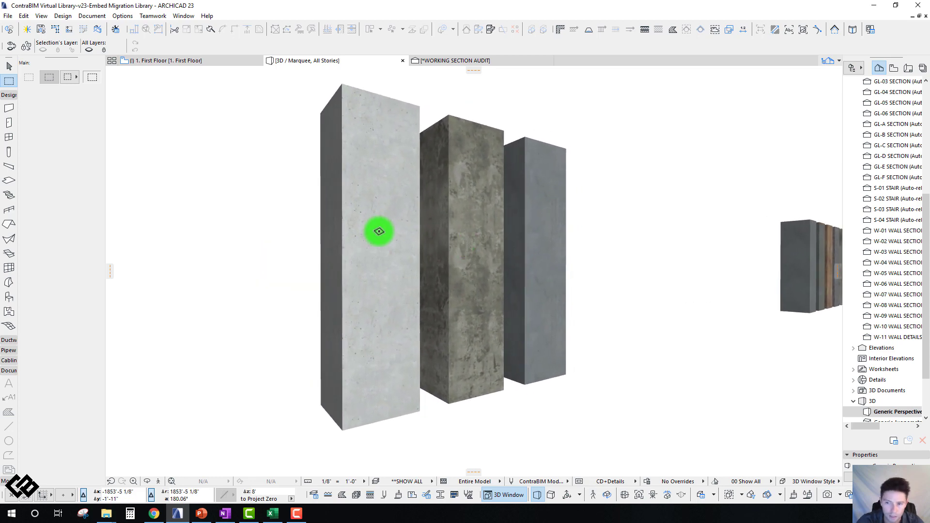
{"action": "left_click", "coordinate": [379, 231]}
{"action": "left_click", "coordinate": [94, 264]}
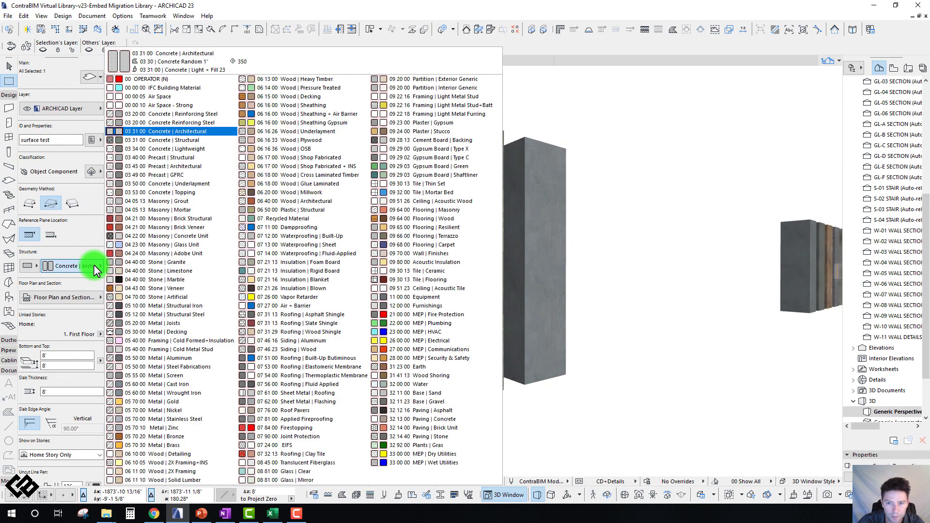
{"action": "left_click", "coordinate": [618, 266]}
Select the three concrete material blocks one after another, and clear the selection.
{"action": "left_click", "coordinate": [399, 235]}
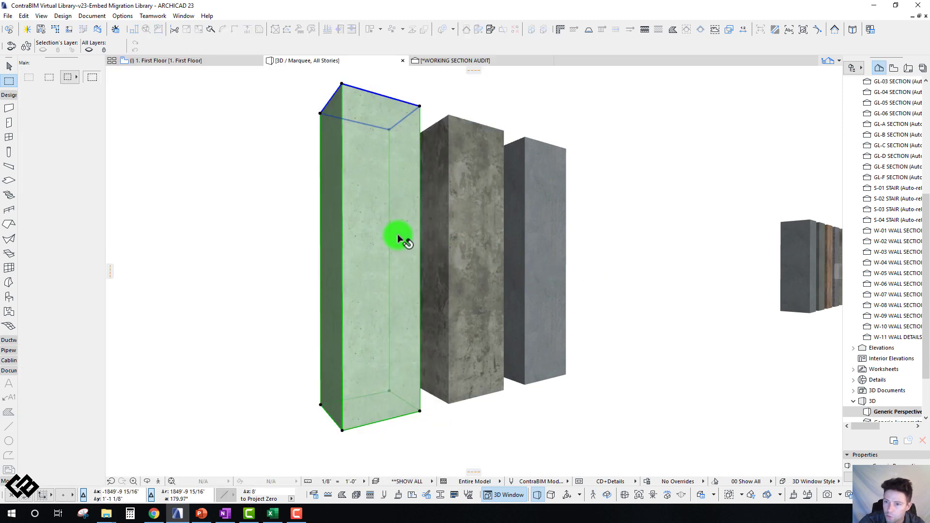
{"action": "left_click", "coordinate": [459, 245], "text": "shift"}
{"action": "left_click", "coordinate": [547, 245], "text": "shift"}
{"action": "key", "text": "Escape"}
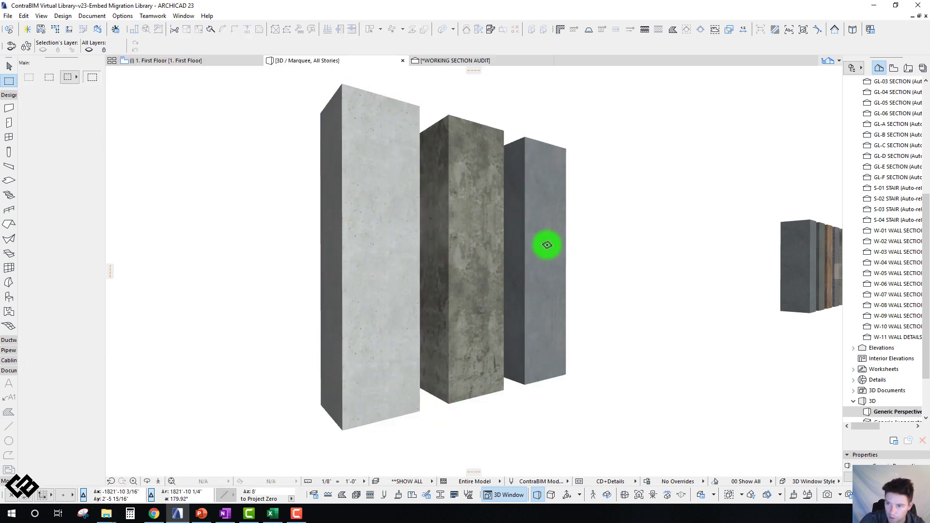
Examine the concrete textures of the three material blocks up close.
{"action": "scroll", "coordinate": [547, 245], "scroll_direction": "up", "scroll_amount": 3}
{"action": "scroll", "coordinate": [547, 245], "scroll_direction": "up", "scroll_amount": 5}
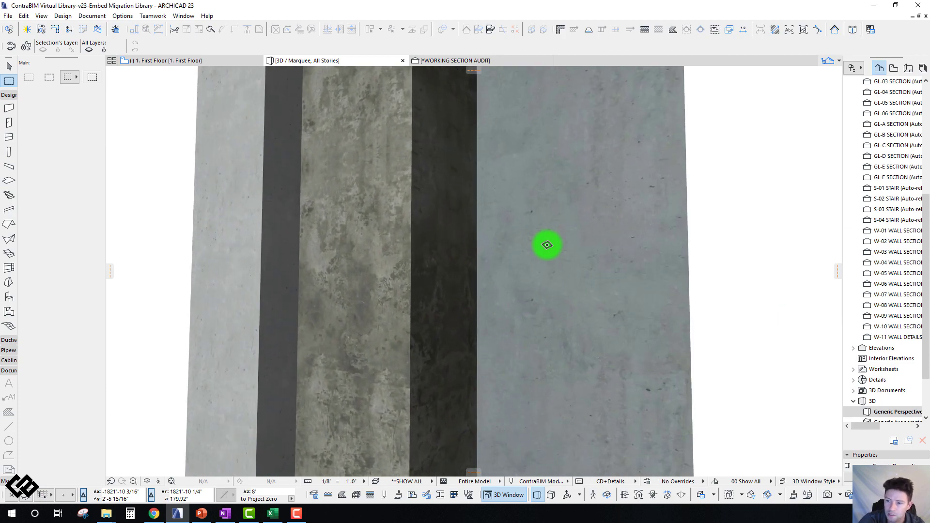
{"action": "scroll", "coordinate": [548, 244], "scroll_direction": "up", "scroll_amount": 2}
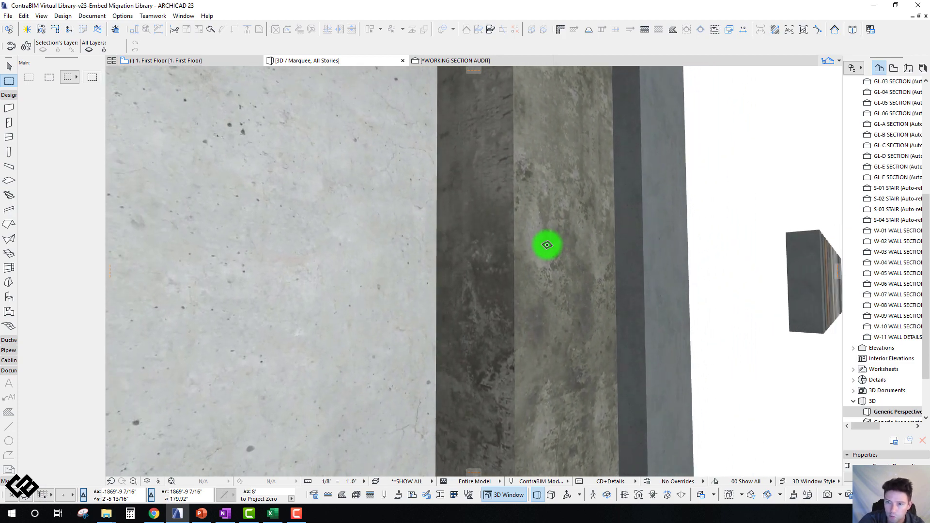
{"action": "scroll", "coordinate": [547, 245], "scroll_direction": "up", "scroll_amount": 4}
{"action": "scroll", "coordinate": [547, 245], "scroll_direction": "up", "scroll_amount": 5}
{"action": "scroll", "coordinate": [547, 245], "scroll_direction": "up", "scroll_amount": 5}
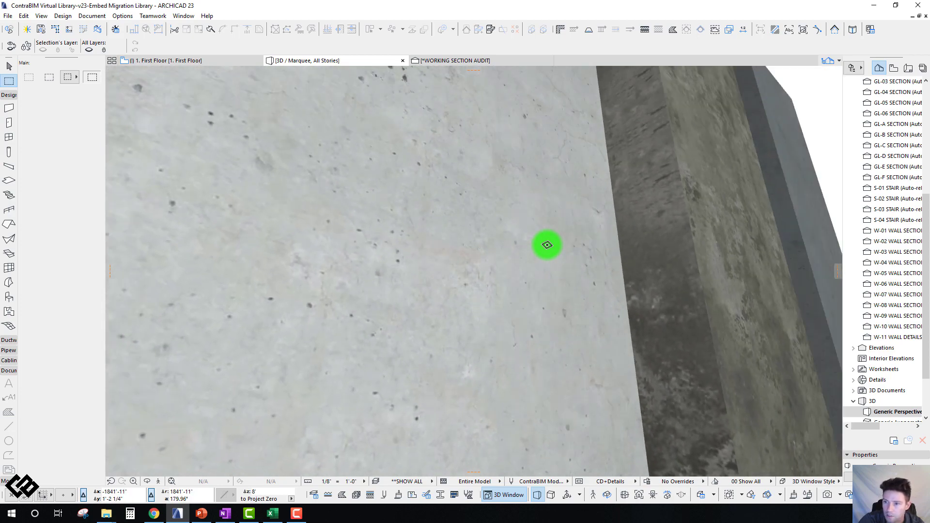
{"action": "scroll", "coordinate": [547, 245], "scroll_direction": "down", "scroll_amount": 6}
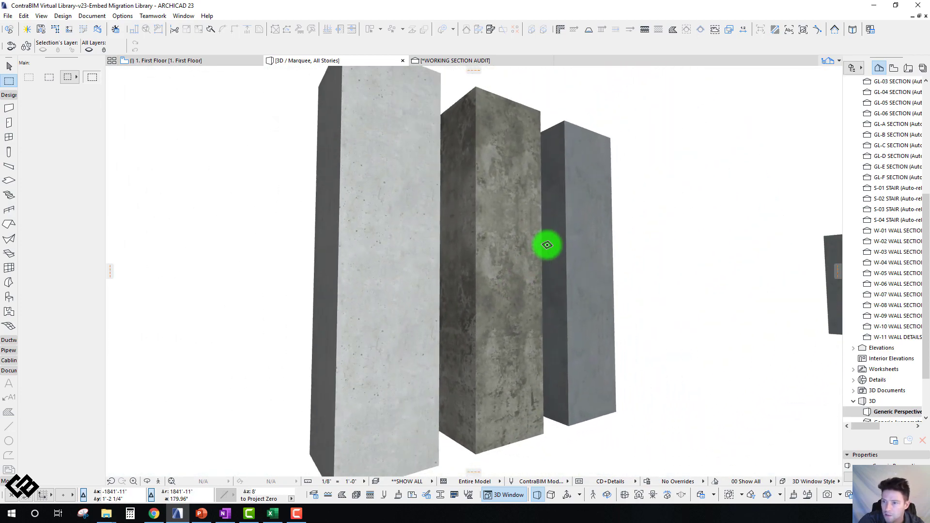
{"action": "middle_click_drag", "start_coordinate": [547, 245], "coordinate": [547, 245], "text": "shift"}
{"action": "middle_click_drag", "start_coordinate": [320, 311], "coordinate": [322, 226], "text": "shift"}
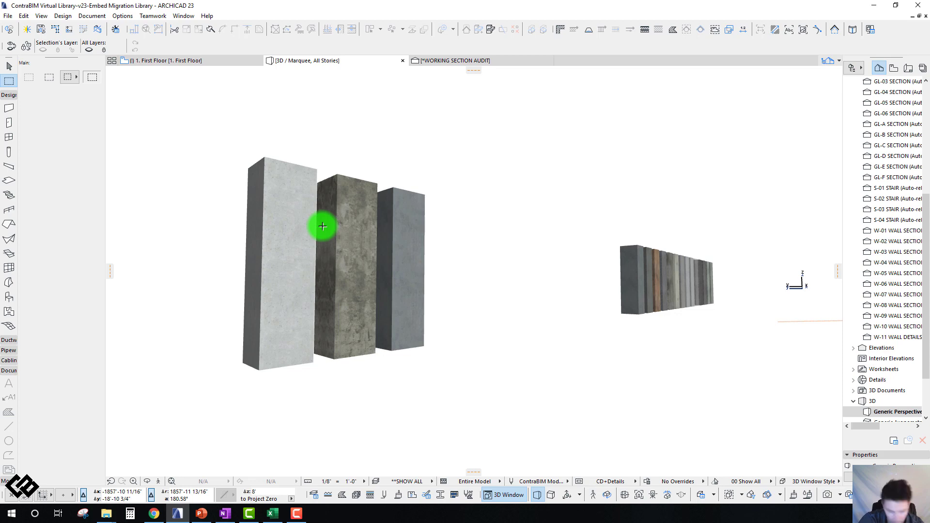
Select the nearest block in the surfaces row and review the list of available surfaces without changing its surface.
{"action": "middle_click_drag", "start_coordinate": [322, 226], "coordinate": [387, 208], "text": "shift"}
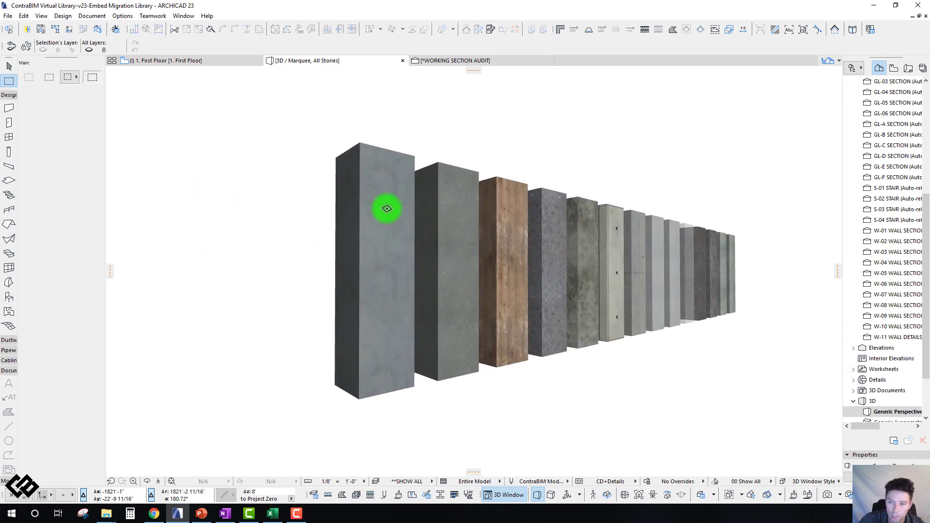
{"action": "left_click", "coordinate": [384, 239]}
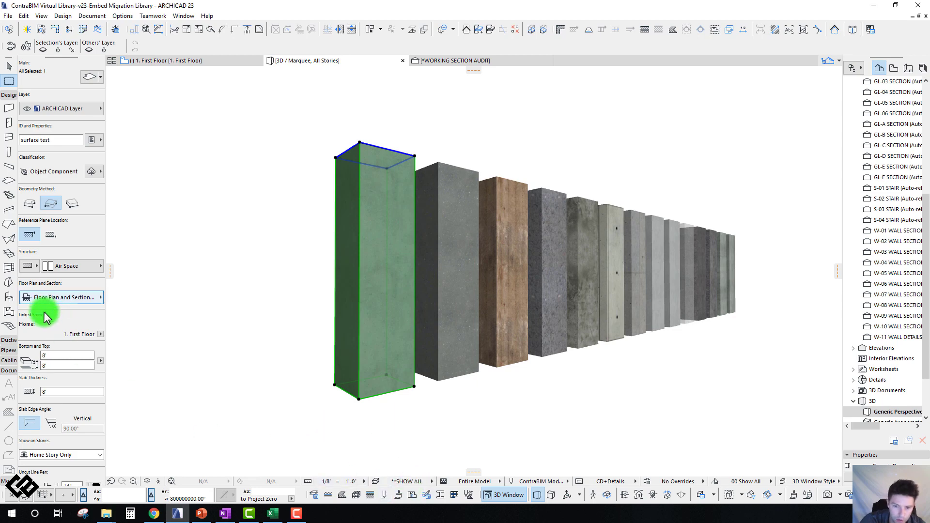
{"action": "left_click", "coordinate": [80, 382]}
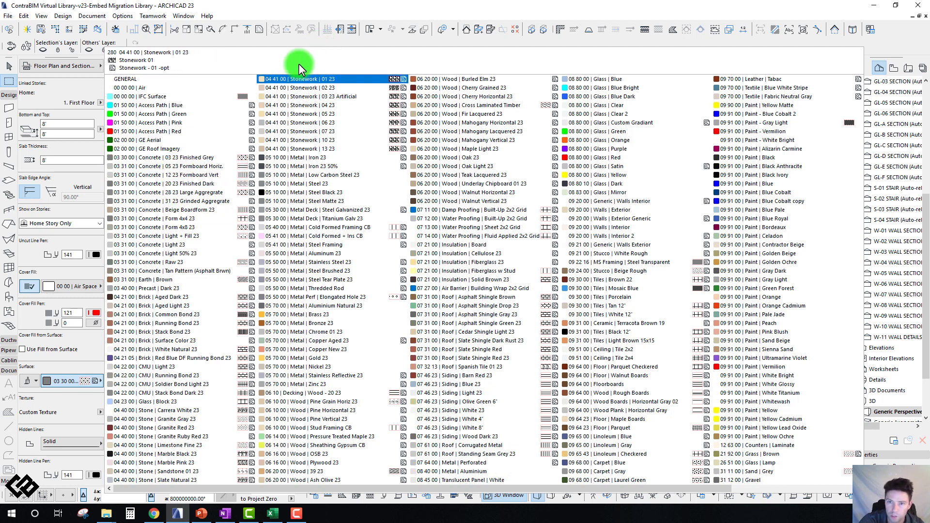
{"action": "left_click", "coordinate": [464, 40]}
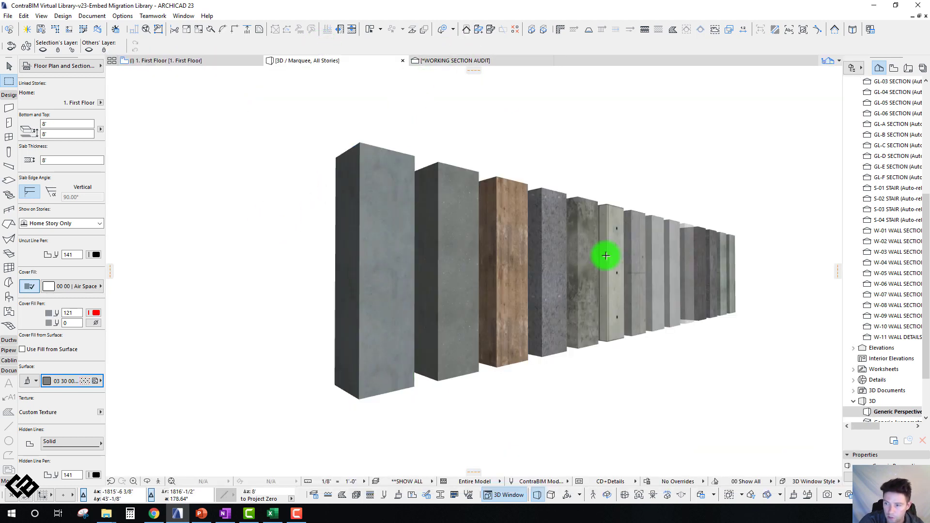
Examine the row of concrete surface samples up close and clear the current selection.
{"action": "scroll", "coordinate": [658, 244], "scroll_direction": "up", "scroll_amount": 3}
{"action": "middle_click_drag", "start_coordinate": [658, 243], "coordinate": [658, 244], "text": "shift"}
{"action": "scroll", "coordinate": [399, 228], "scroll_direction": "up", "scroll_amount": 3}
{"action": "scroll", "coordinate": [222, 287], "scroll_direction": "up", "scroll_amount": 2}
{"action": "scroll", "coordinate": [477, 280], "scroll_direction": "up", "scroll_amount": 3}
{"action": "key", "text": "Escape"}
{"action": "key", "text": "Escape"}
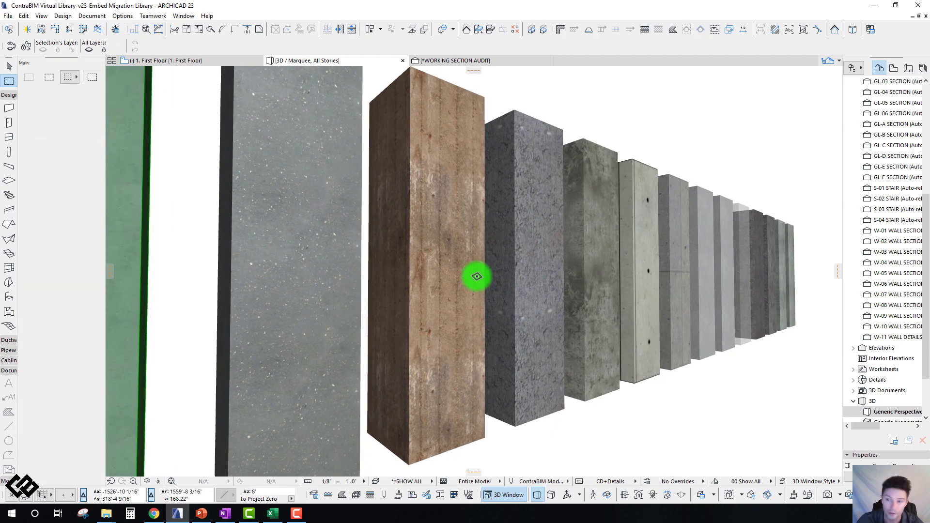
{"action": "middle_click_drag", "start_coordinate": [477, 277], "coordinate": [476, 277], "text": "shift"}
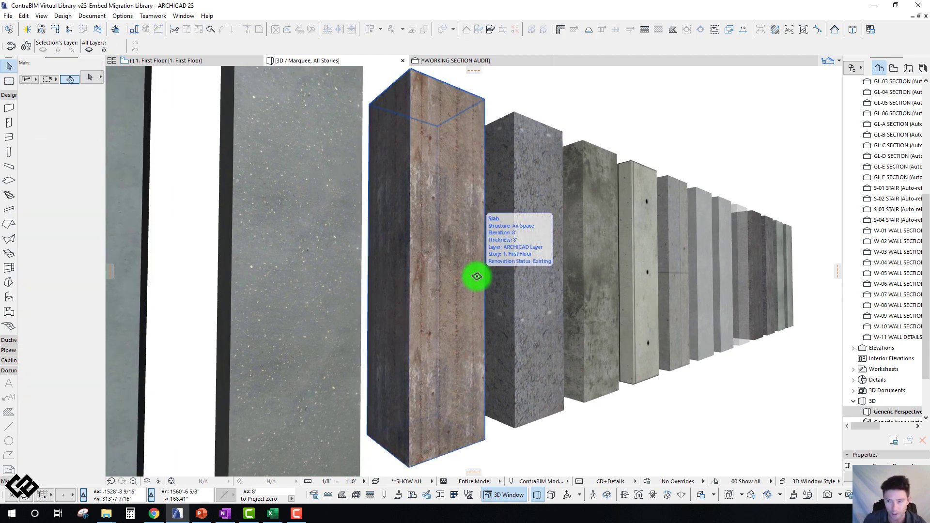
Select the brown board-formed concrete block and open the Surfaces settings for 03 31 00 | Concrete | Beige Boardform 23.
{"action": "left_click", "coordinate": [452, 276]}
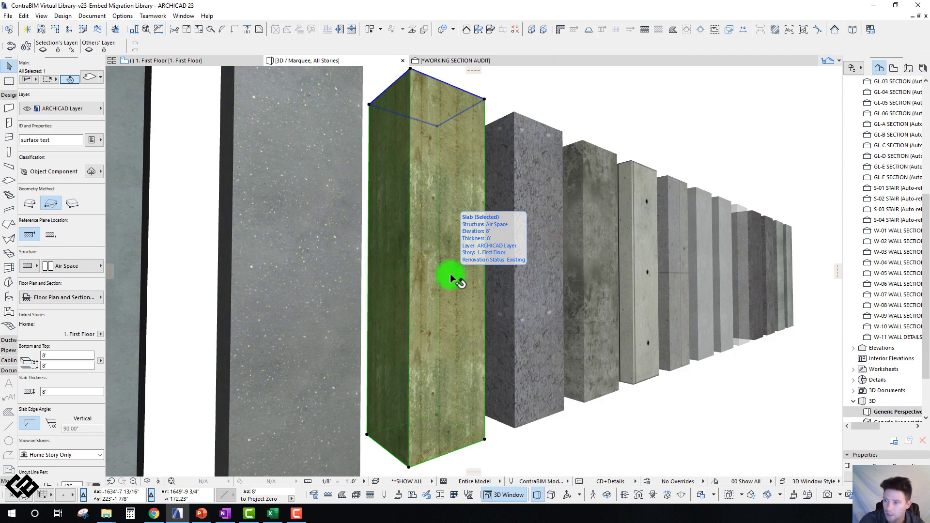
{"action": "scroll", "coordinate": [452, 278], "scroll_direction": "up", "scroll_amount": 6}
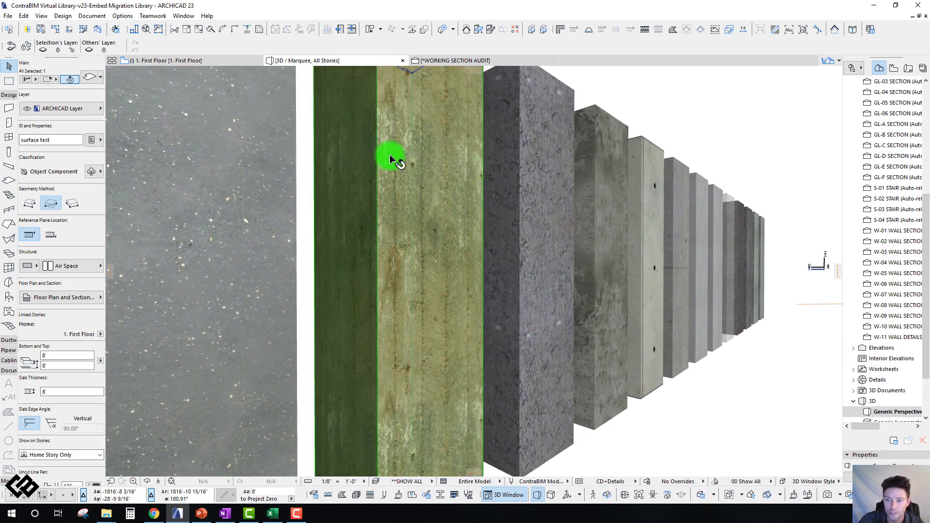
{"action": "key", "text": "ctrl+alt+F5"}
Review the Concrete 23 catalog surfaces available as replacement settings for the beige boardform surface, and close the catalog without applying any.
{"action": "left_click", "coordinate": [579, 80]}
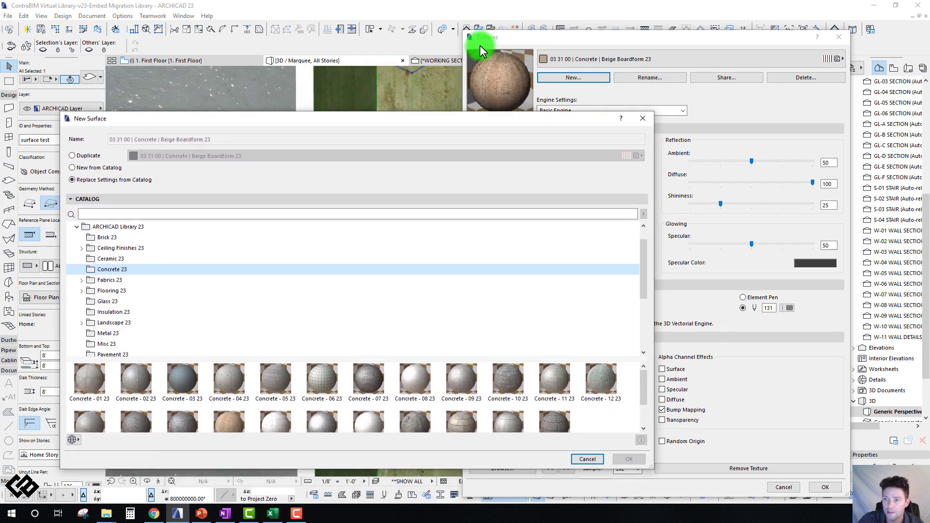
{"action": "left_click_drag", "start_coordinate": [392, 119], "coordinate": [407, 92]}
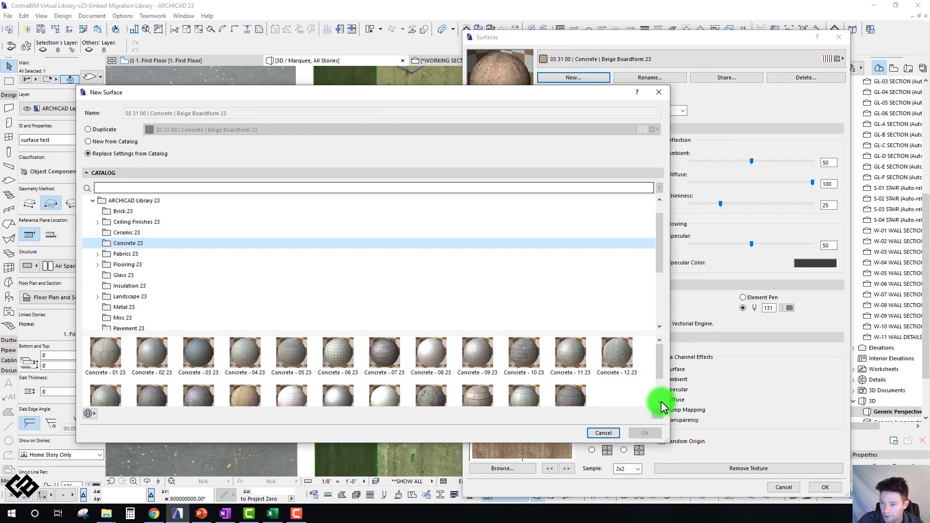
{"action": "left_click_drag", "start_coordinate": [668, 441], "coordinate": [549, 404]}
{"action": "left_click_drag", "start_coordinate": [272, 92], "coordinate": [292, 146]}
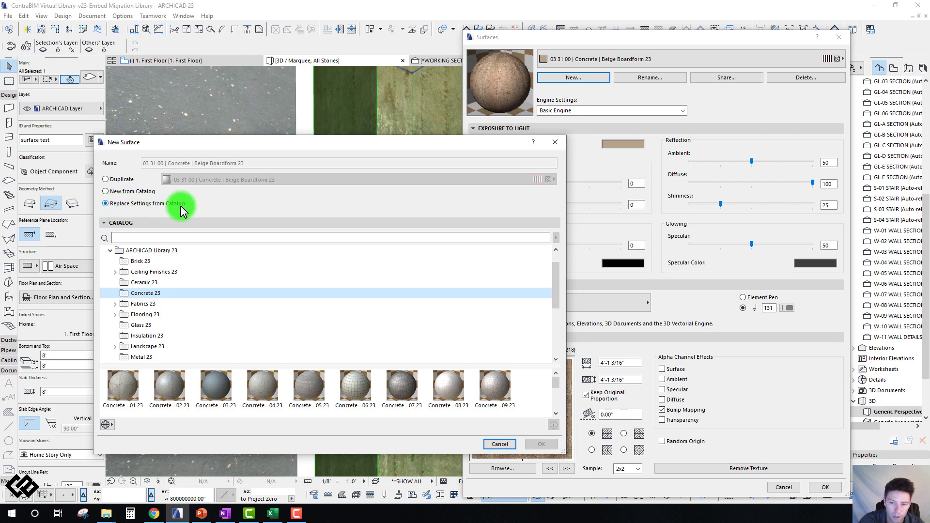
{"action": "left_click_drag", "start_coordinate": [289, 363], "coordinate": [298, 300]}
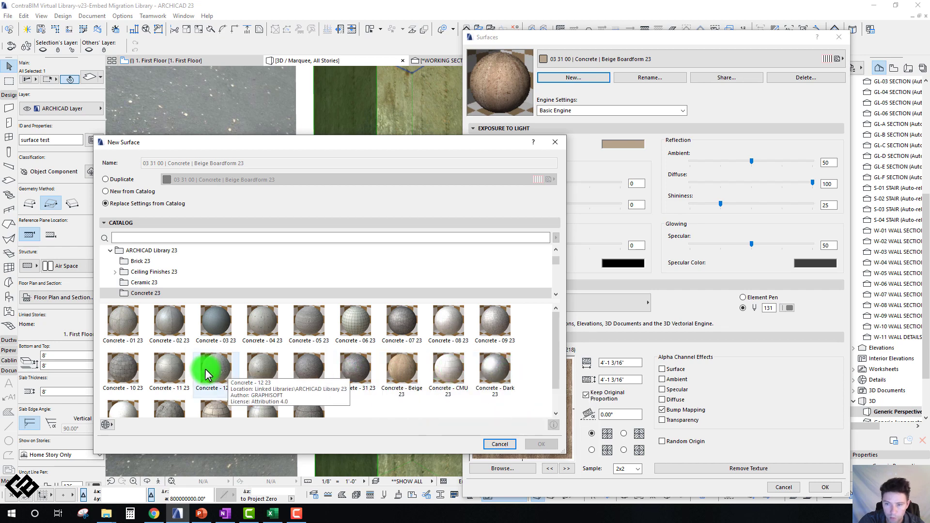
{"action": "left_click_drag", "start_coordinate": [347, 146], "coordinate": [327, 154]}
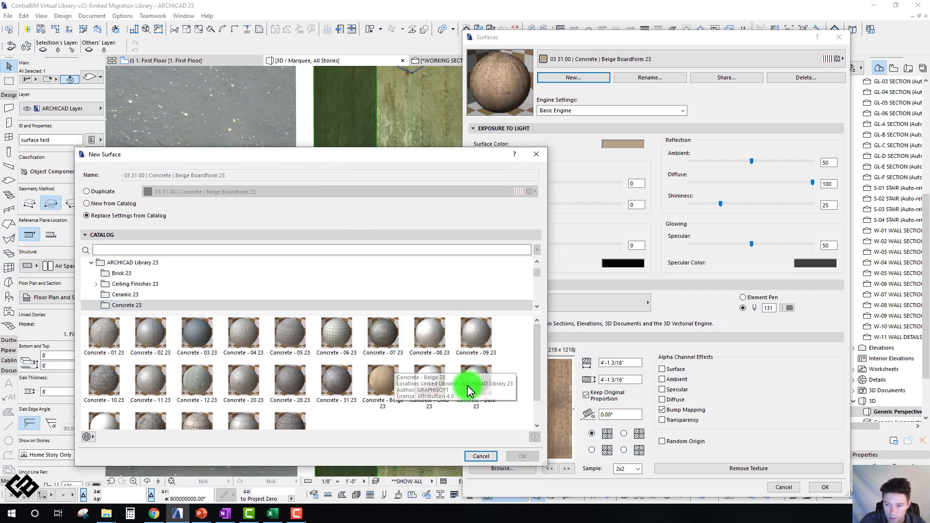
{"action": "scroll", "coordinate": [436, 400], "scroll_direction": "down", "scroll_amount": 1}
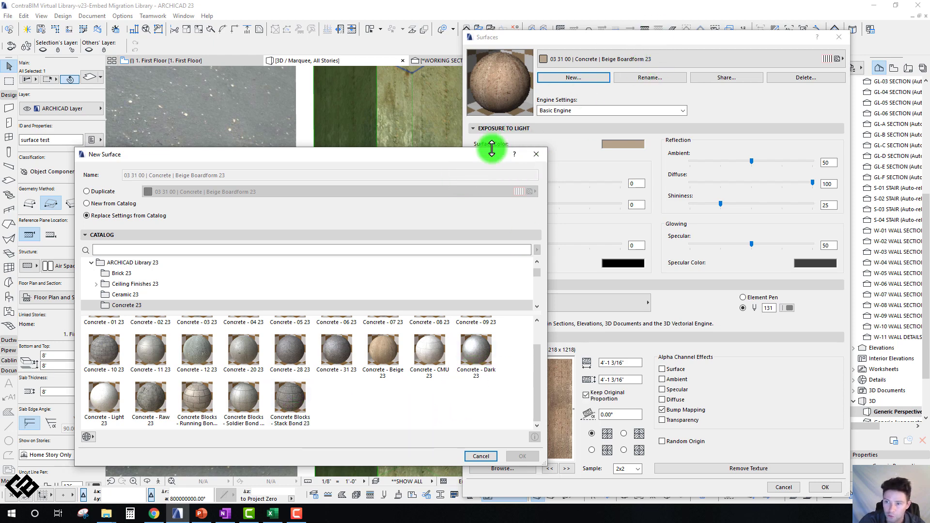
{"action": "left_click_drag", "start_coordinate": [489, 131], "coordinate": [510, 116]}
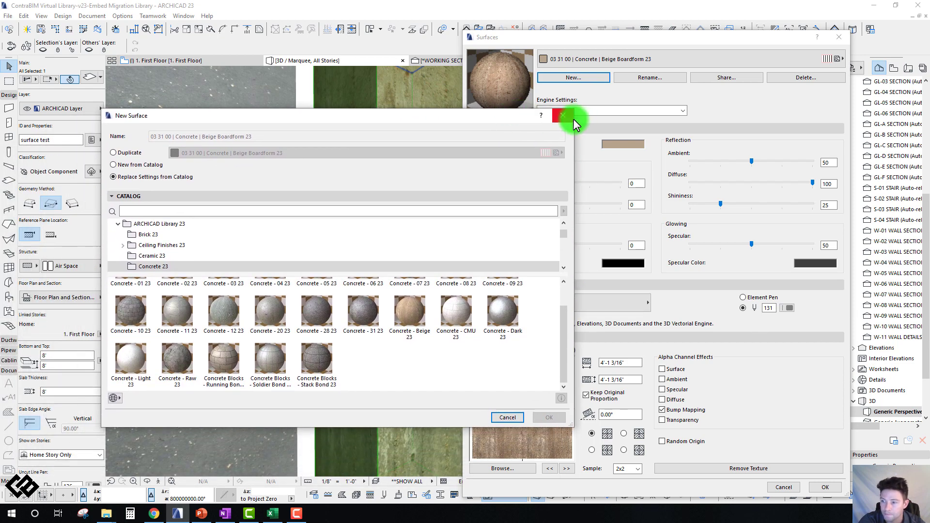
{"action": "left_click", "coordinate": [574, 118]}
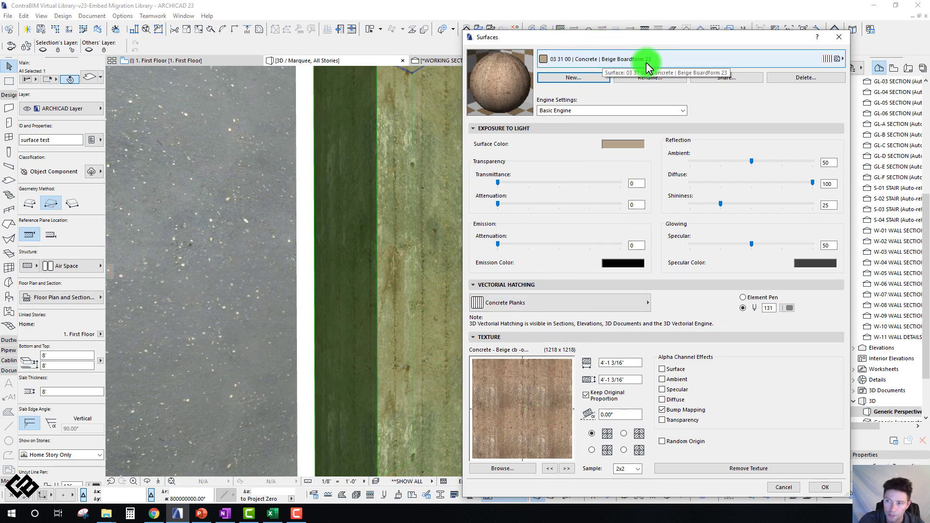
Recheck the Concrete 23 surfaces offered as replacement settings for the beige boardform surface, and close the New Surface dialog.
{"action": "left_click_drag", "start_coordinate": [647, 41], "coordinate": [567, 37]}
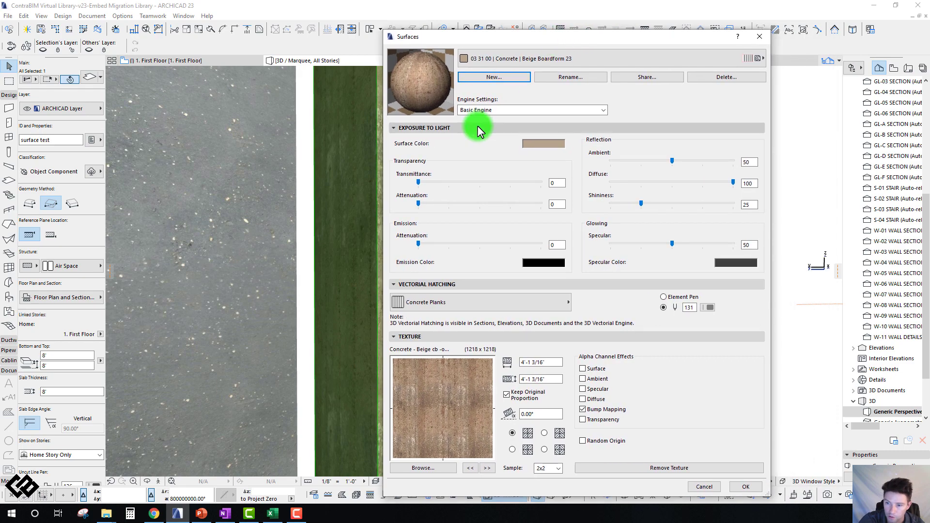
{"action": "left_click", "coordinate": [487, 77]}
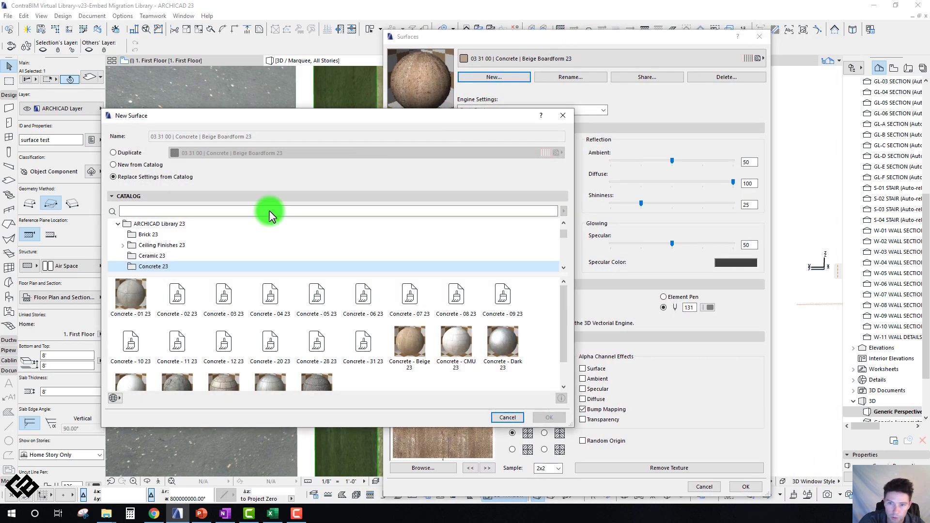
{"action": "left_click", "coordinate": [113, 178]}
{"action": "left_click", "coordinate": [502, 96]}
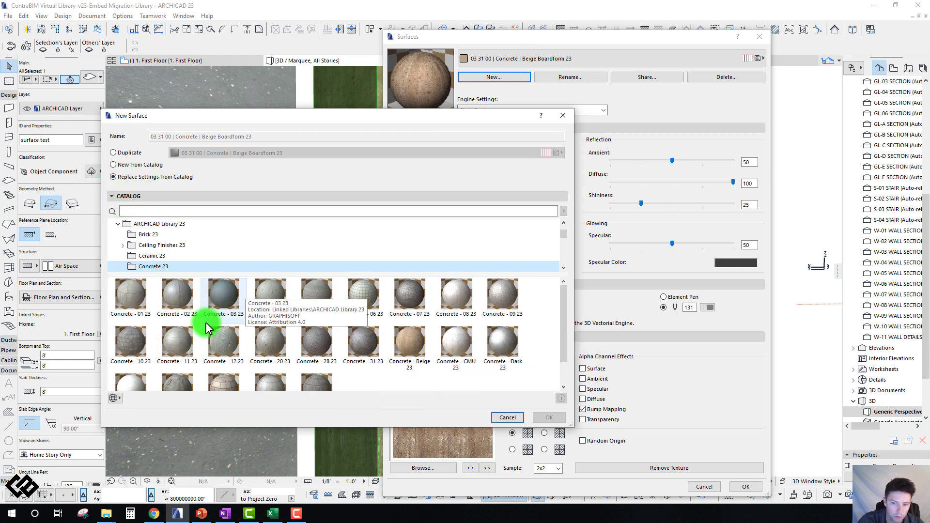
{"action": "left_click_drag", "start_coordinate": [505, 119], "coordinate": [542, 125]}
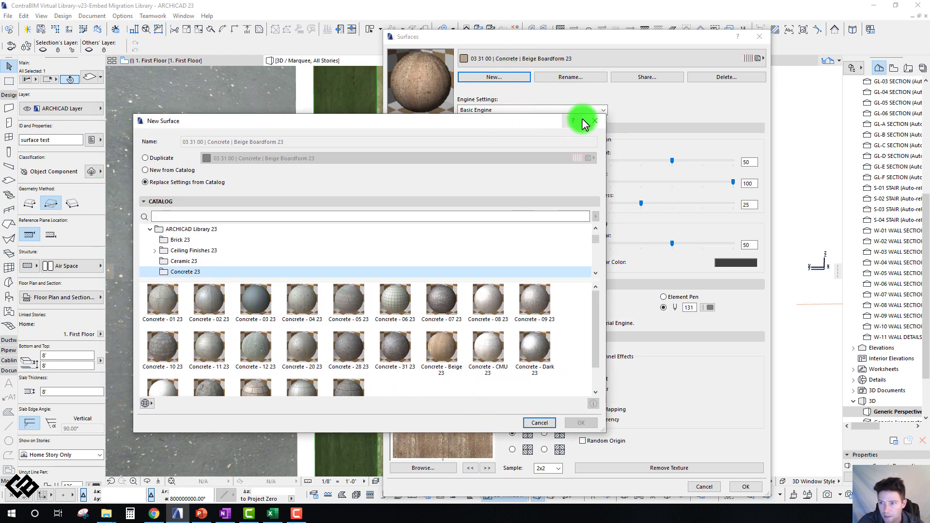
{"action": "left_click", "coordinate": [601, 121]}
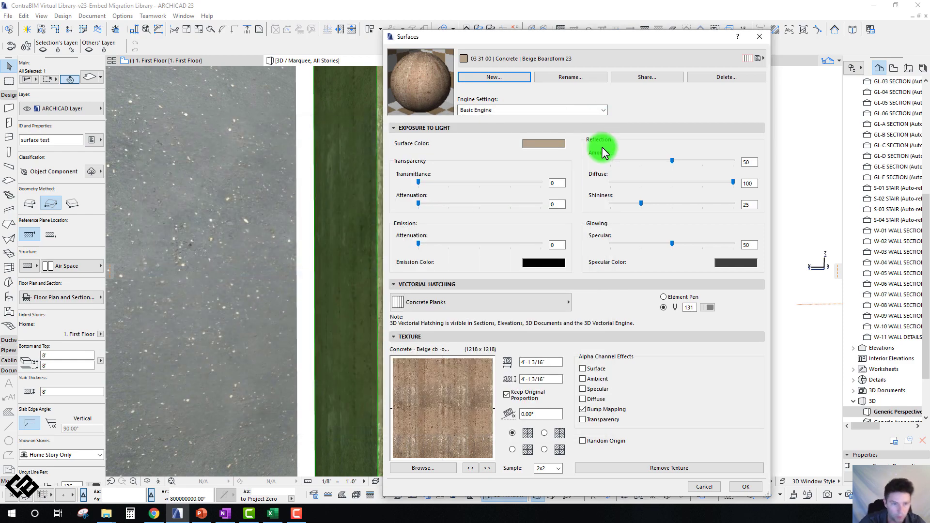
{"action": "left_click", "coordinate": [514, 78]}
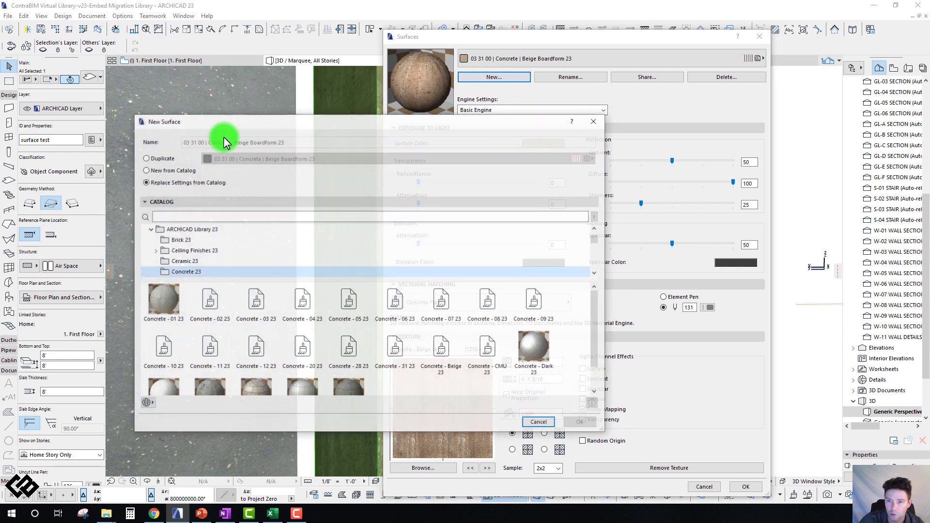
{"action": "left_click", "coordinate": [595, 121]}
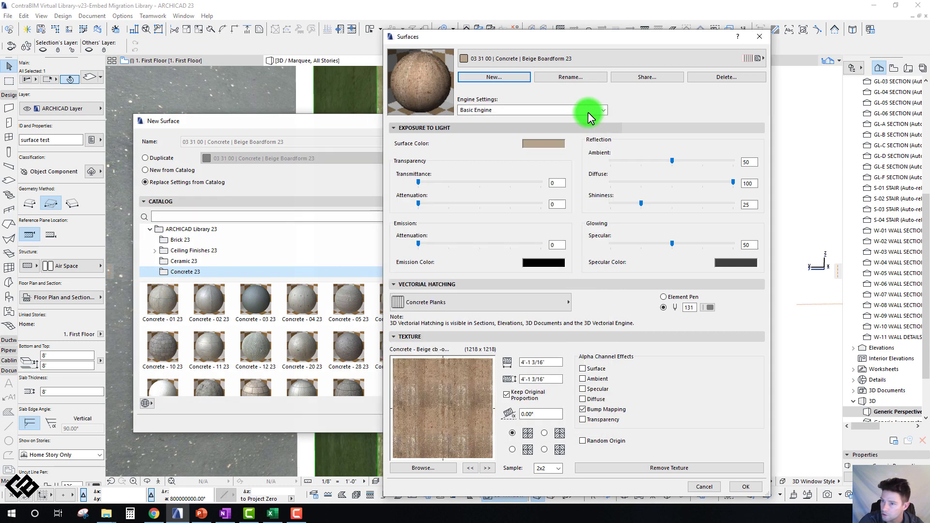
Browse the vectorial and symbol fills available for the beige boardform surface's vectorial hatching, and close the Surfaces settings.
{"action": "left_click_drag", "start_coordinate": [578, 36], "coordinate": [523, 18]}
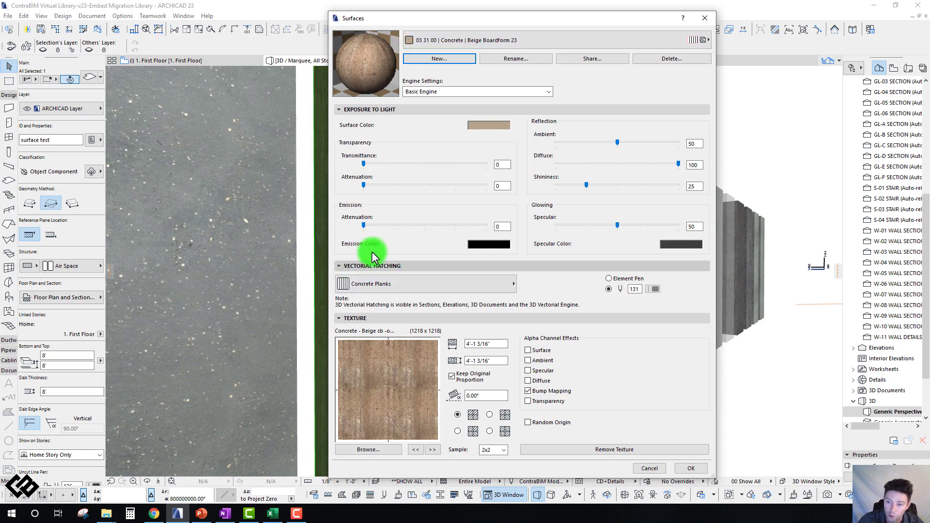
{"action": "left_click", "coordinate": [481, 282]}
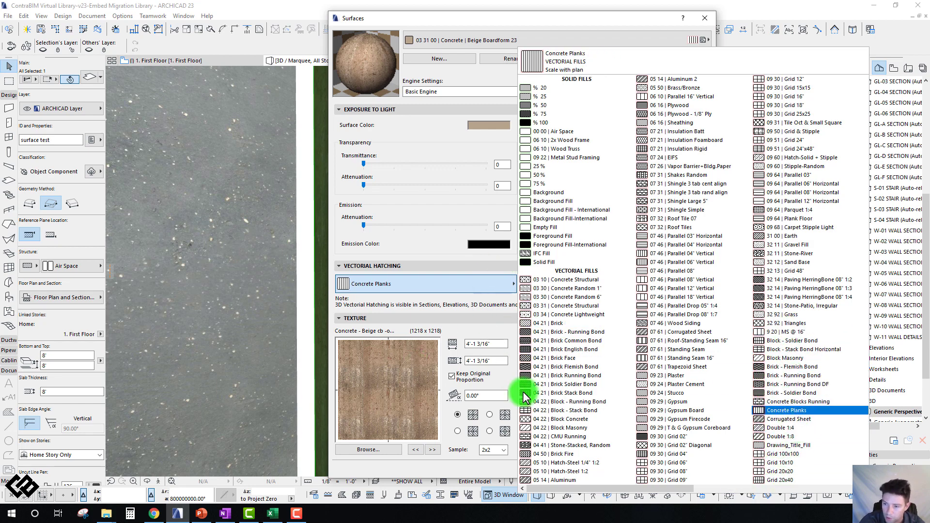
{"action": "scroll", "coordinate": [826, 385], "scroll_direction": "down", "scroll_amount": 3}
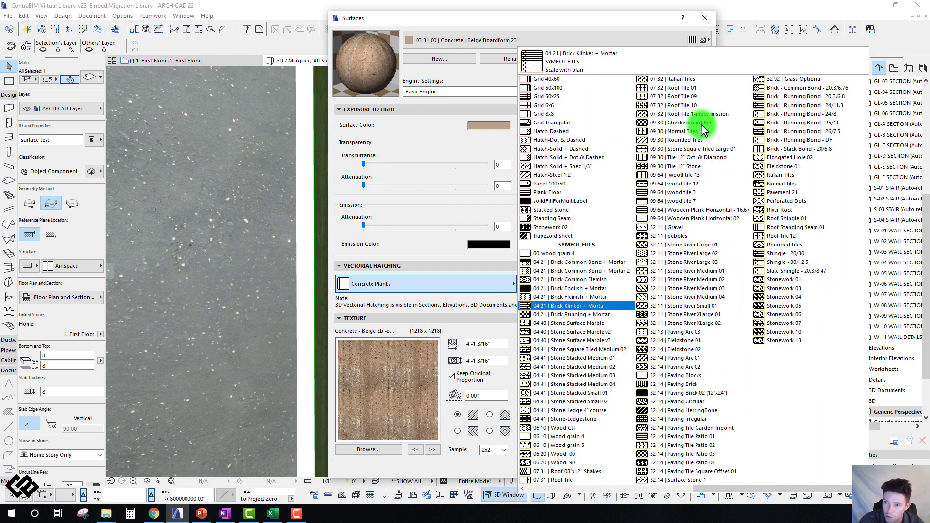
{"action": "left_click", "coordinate": [518, 18]}
{"action": "left_click_drag", "start_coordinate": [500, 22], "coordinate": [467, 38]}
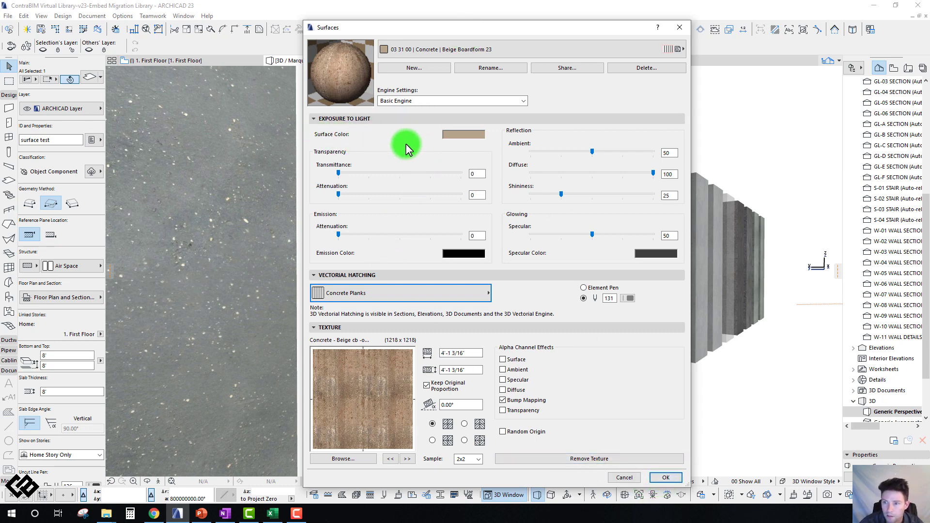
{"action": "left_click_drag", "start_coordinate": [509, 25], "coordinate": [614, 18]}
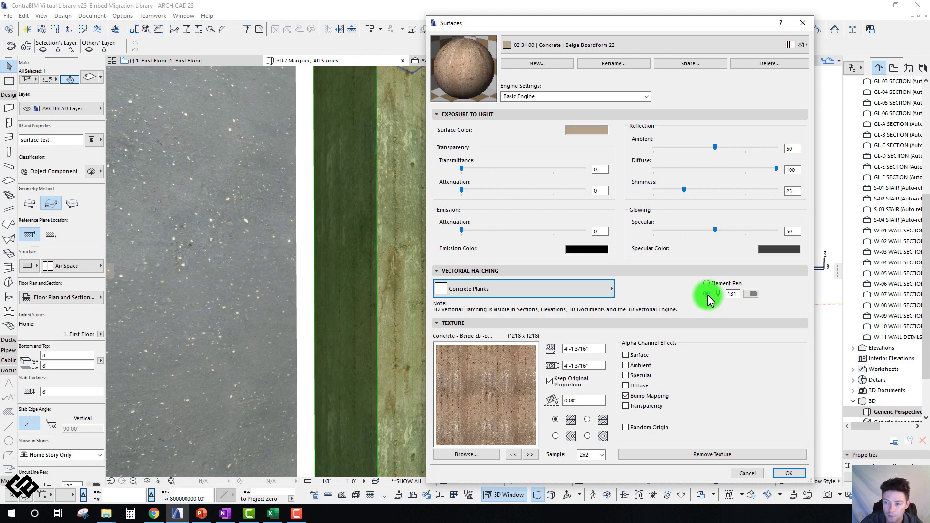
{"action": "left_click", "coordinate": [789, 474]}
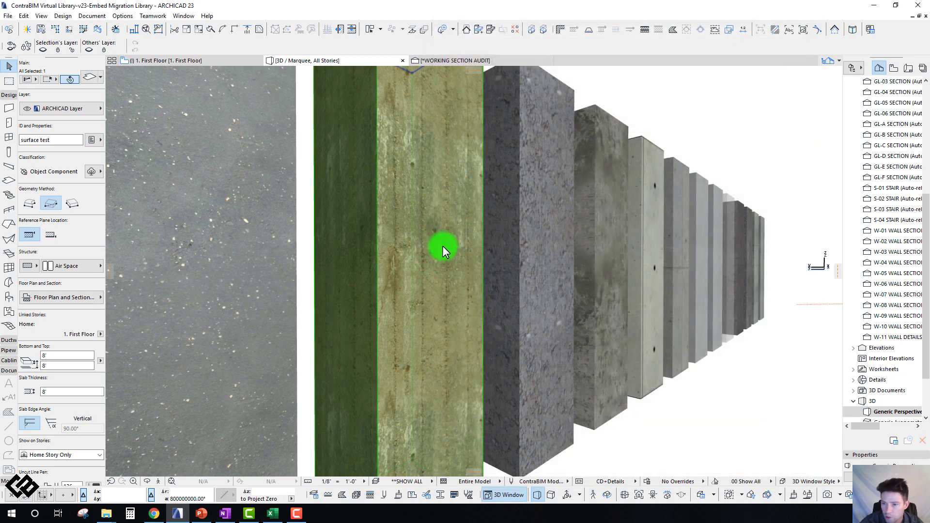
Return to the 1. First Floor plan and open the *WORKING1 SECTION AUDIT section with the current view settings.
{"action": "scroll", "coordinate": [385, 234], "scroll_direction": "down", "scroll_amount": 10}
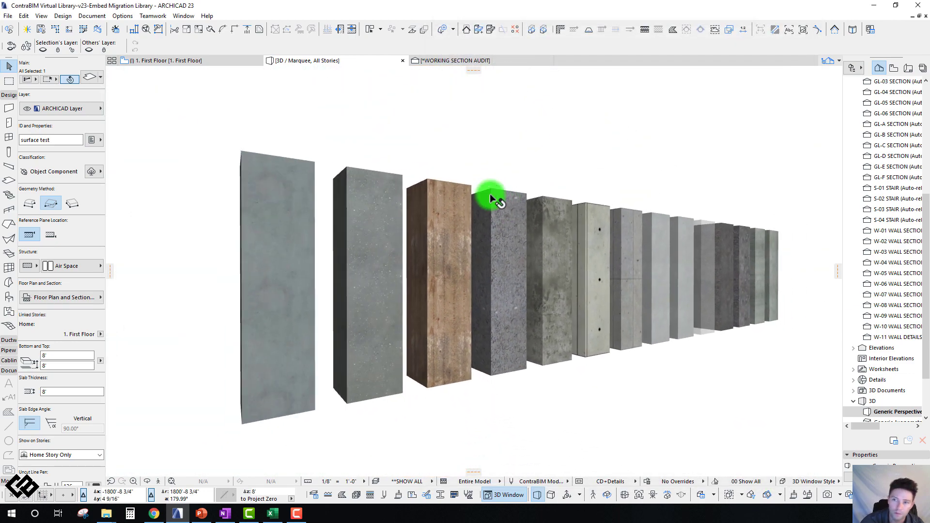
{"action": "left_click", "coordinate": [492, 197]}
{"action": "key", "text": "F2"}
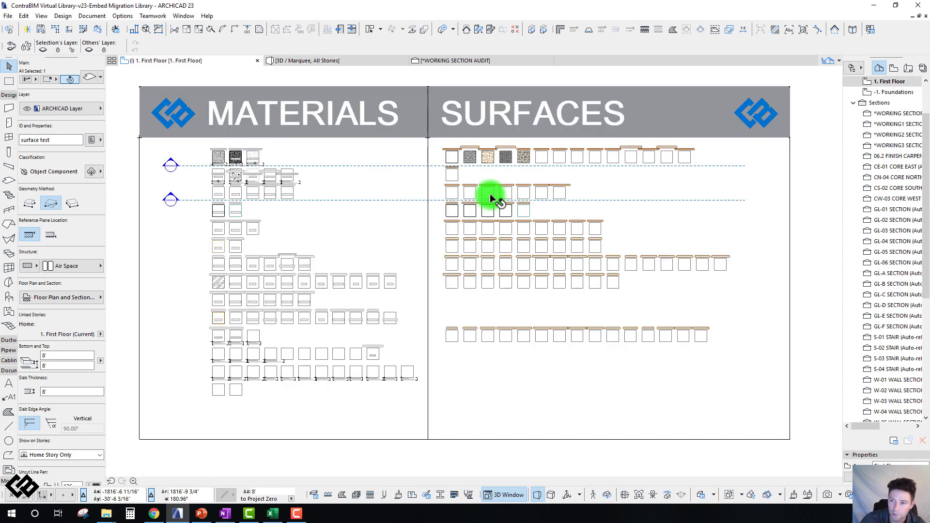
{"action": "left_click", "coordinate": [359, 166]}
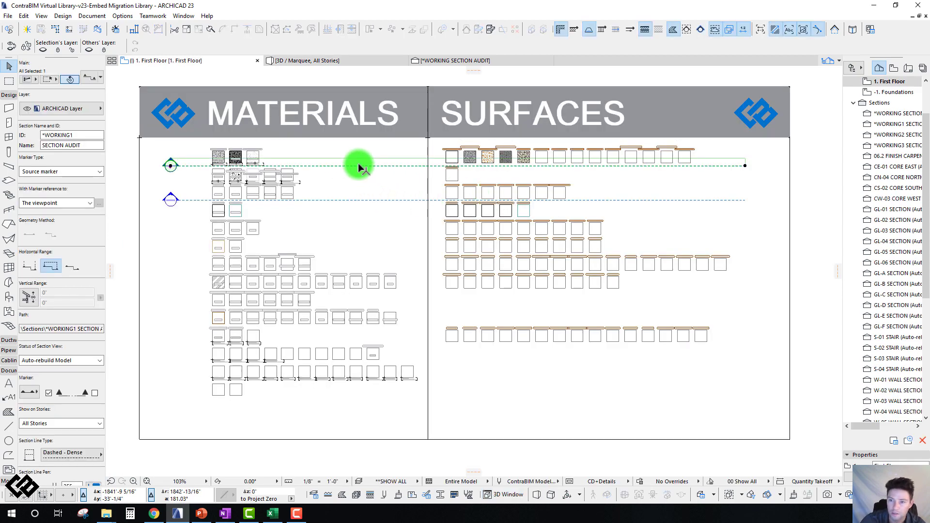
{"action": "right_click", "coordinate": [359, 165]}
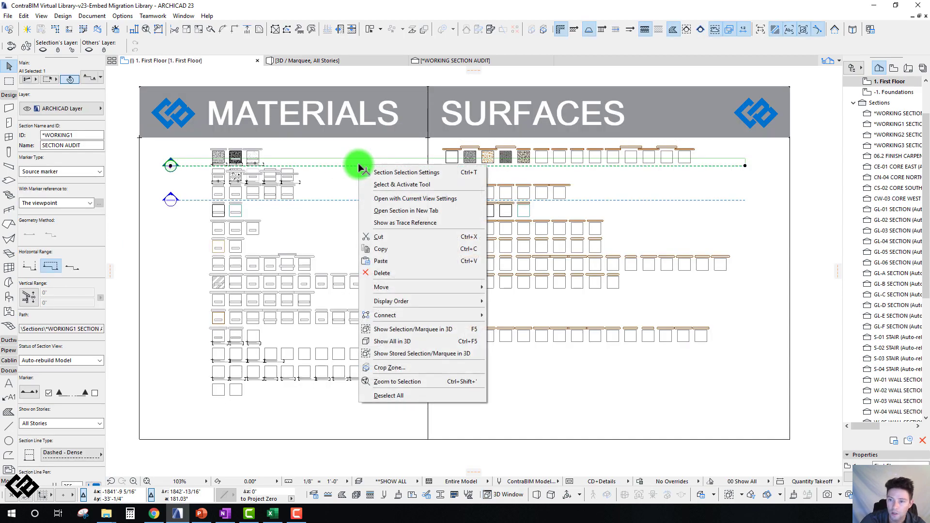
{"action": "left_click", "coordinate": [436, 196]}
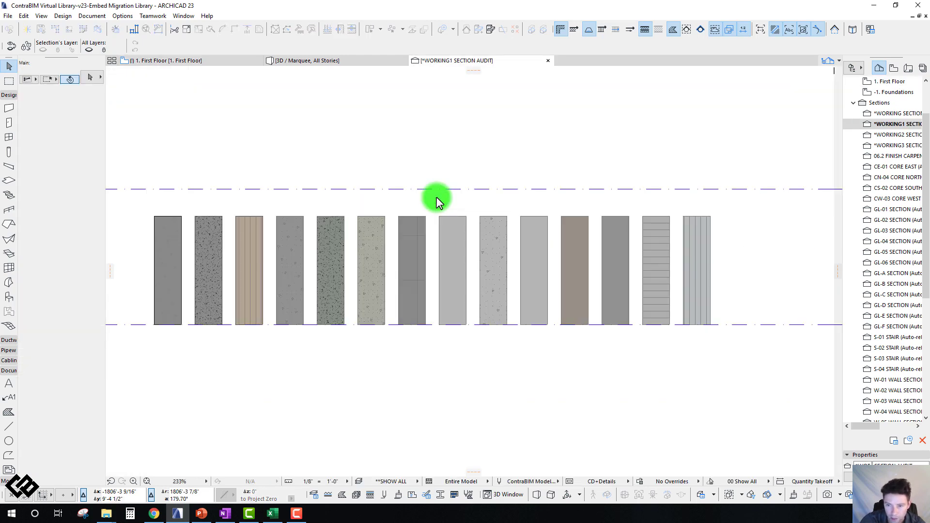
Examine the surface colors and hatch patterns of the concrete samples along the row in the section.
{"action": "scroll", "coordinate": [436, 197], "scroll_direction": "down", "scroll_amount": 2}
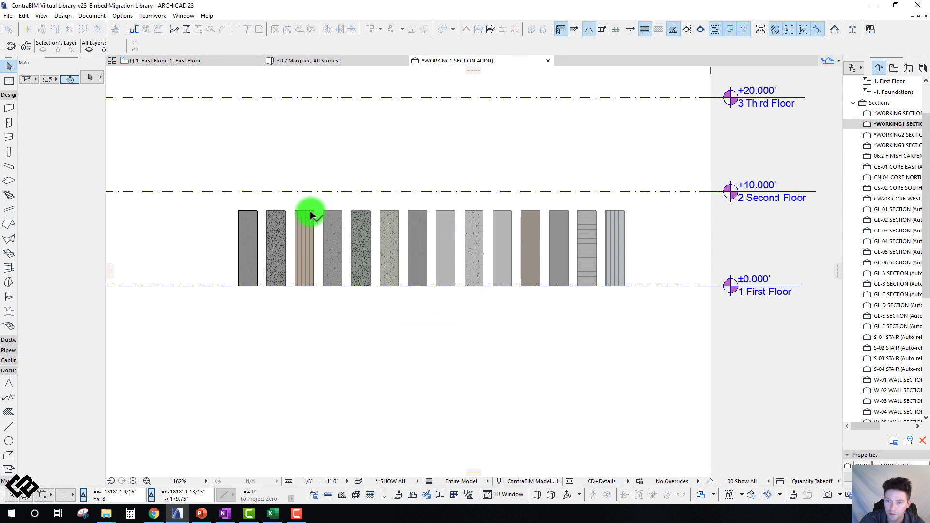
{"action": "scroll", "coordinate": [272, 233], "scroll_direction": "up", "scroll_amount": 5}
{"action": "scroll", "coordinate": [277, 223], "scroll_direction": "up", "scroll_amount": 1}
{"action": "middle_click_drag", "start_coordinate": [268, 246], "coordinate": [259, 260]}
{"action": "scroll", "coordinate": [378, 301], "scroll_direction": "down", "scroll_amount": 1}
{"action": "middle_click_drag", "start_coordinate": [387, 302], "coordinate": [464, 304]}
{"action": "middle_click_drag", "start_coordinate": [688, 307], "coordinate": [643, 311]}
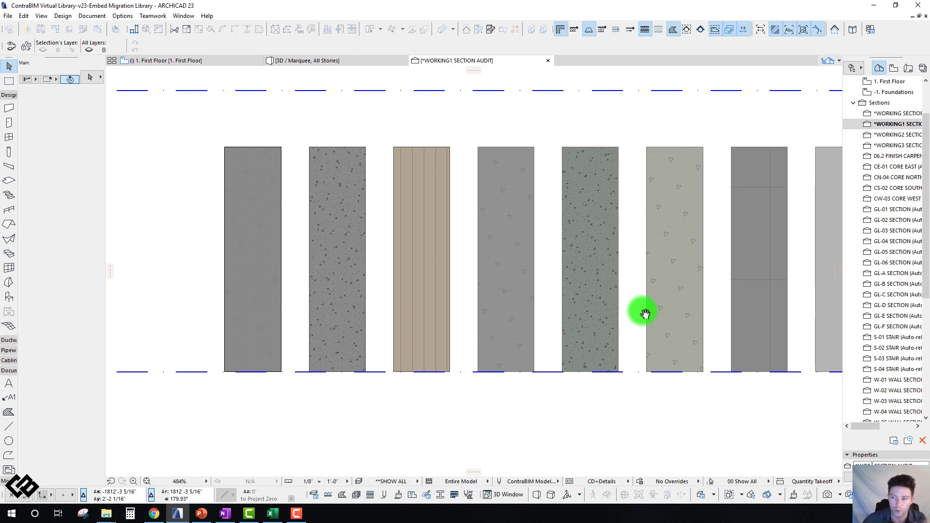
{"action": "scroll", "coordinate": [316, 261], "scroll_direction": "down", "scroll_amount": 4}
{"action": "middle_click_drag", "start_coordinate": [477, 243], "coordinate": [396, 225]}
{"action": "middle_click_drag", "start_coordinate": [343, 235], "coordinate": [371, 248]}
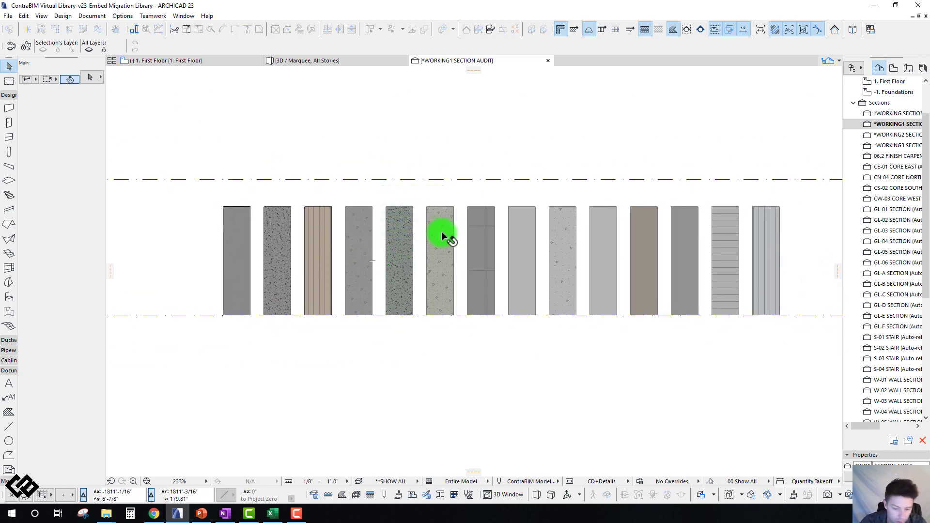
Return to the 1. First Floor plan and open the *WORKING SECTION AUDIT section through the masonry row.
{"action": "key", "text": "F2"}
{"action": "left_click", "coordinate": [671, 145]}
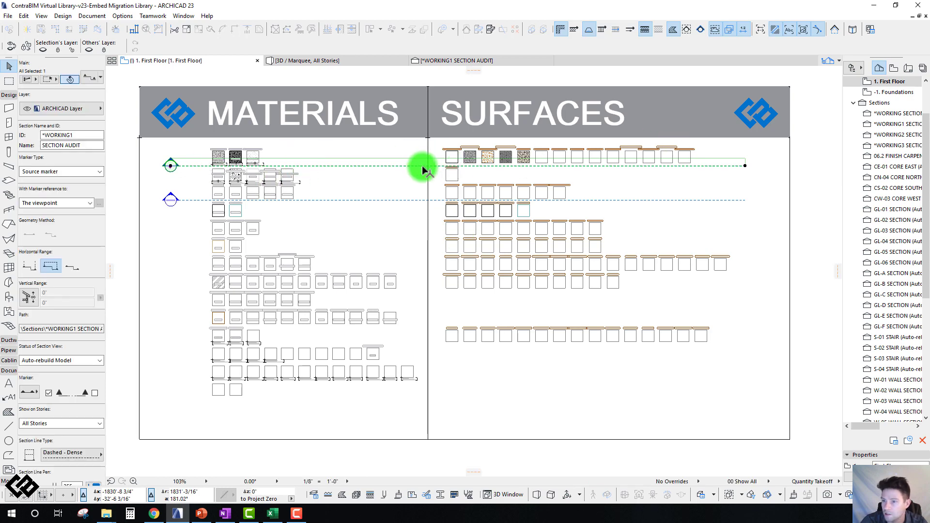
{"action": "key", "text": "Escape"}
{"action": "scroll", "coordinate": [395, 195], "scroll_direction": "up", "scroll_amount": 3}
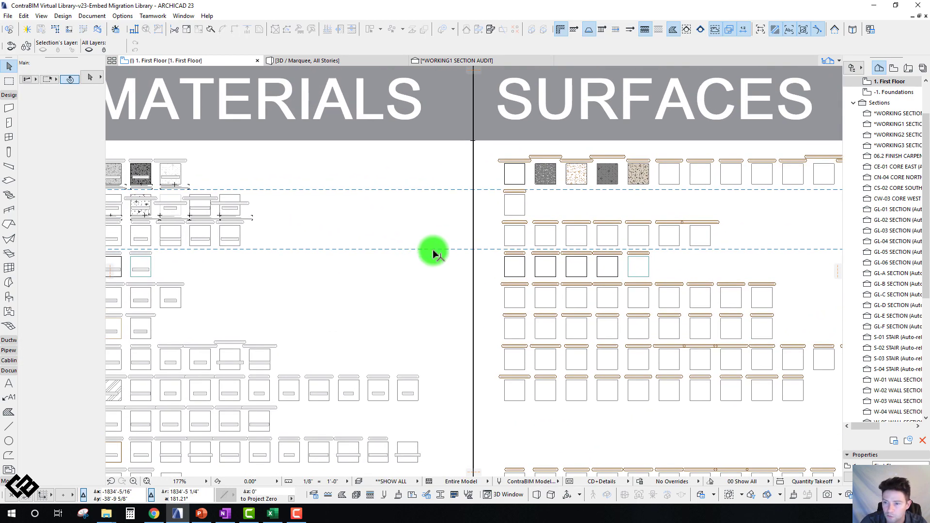
{"action": "left_click", "coordinate": [433, 251]}
{"action": "scroll", "coordinate": [247, 222], "scroll_direction": "up", "scroll_amount": 5}
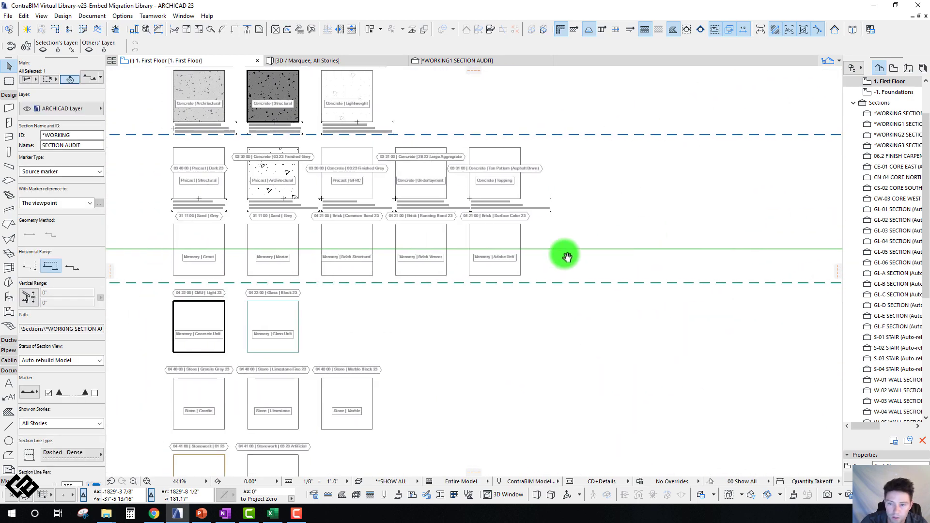
{"action": "right_click", "coordinate": [545, 283]}
{"action": "left_click", "coordinate": [588, 82]}
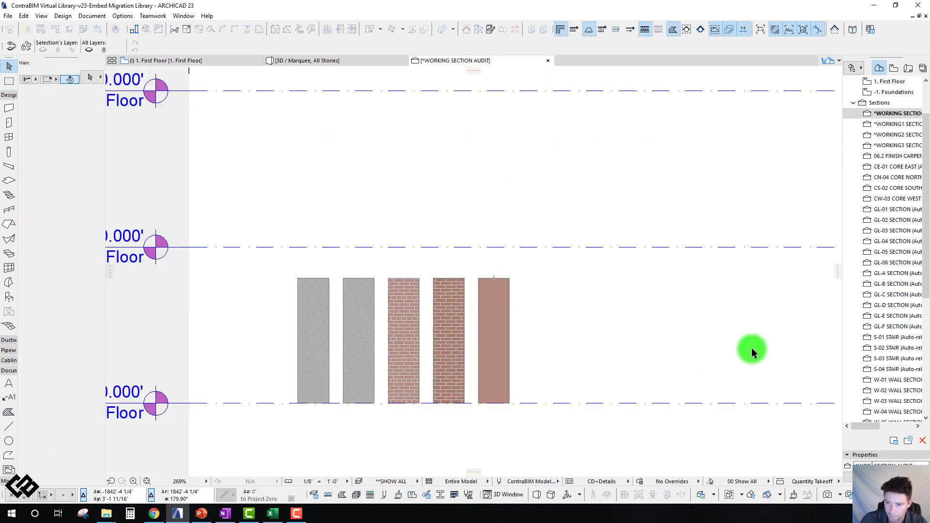
Select the purple running bond brick sample in the section and review its Surfaces settings.
{"action": "middle_click_drag", "start_coordinate": [813, 342], "coordinate": [435, 276]}
{"action": "scroll", "coordinate": [435, 276], "scroll_direction": "down", "scroll_amount": 3}
{"action": "mouse_move", "coordinate": [595, 304]}
{"action": "middle_mouse_down"}
{"action": "mouse_move", "coordinate": [565, 310]}
{"action": "mouse_move", "coordinate": [592, 300]}
{"action": "middle_mouse_up"}
{"action": "scroll", "coordinate": [564, 300], "scroll_direction": "up", "scroll_amount": 5}
{"action": "scroll", "coordinate": [564, 301], "scroll_direction": "up", "scroll_amount": 1}
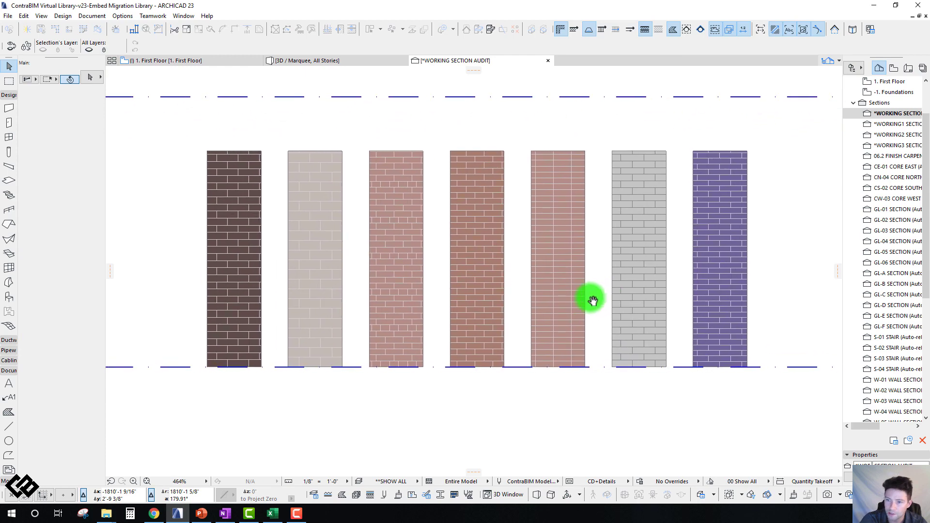
{"action": "left_click", "coordinate": [715, 245]}
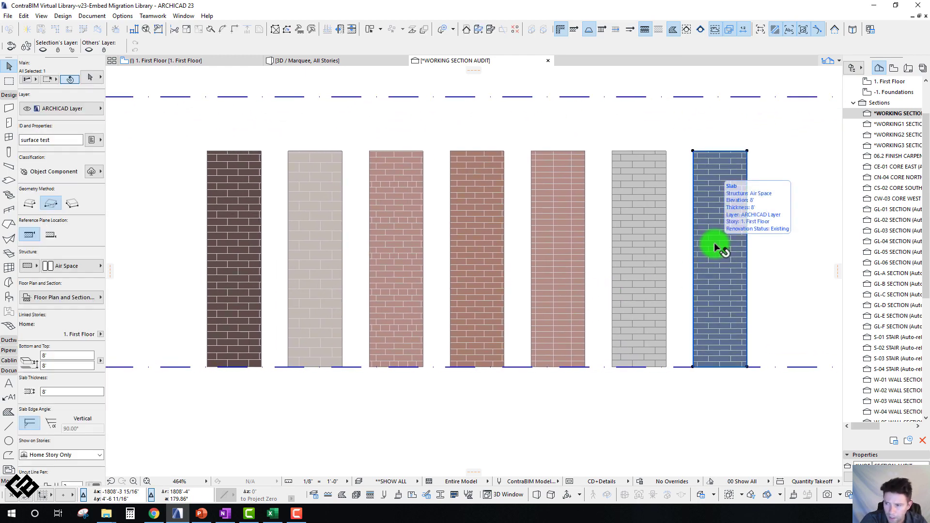
{"action": "left_click", "coordinate": [406, 501]}
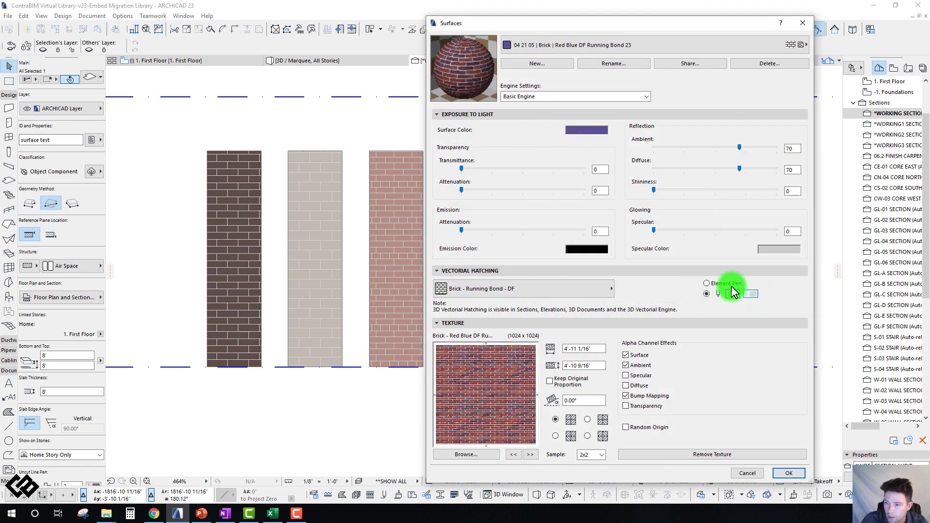
{"action": "left_click", "coordinate": [789, 473]}
Examine the hatching on the purple brick sample up close and clear the selection.
{"action": "middle_click_drag", "start_coordinate": [577, 318], "coordinate": [492, 333]}
{"action": "scroll", "coordinate": [623, 254], "scroll_direction": "up", "scroll_amount": 3}
{"action": "middle_click_drag", "start_coordinate": [620, 242], "coordinate": [604, 235]}
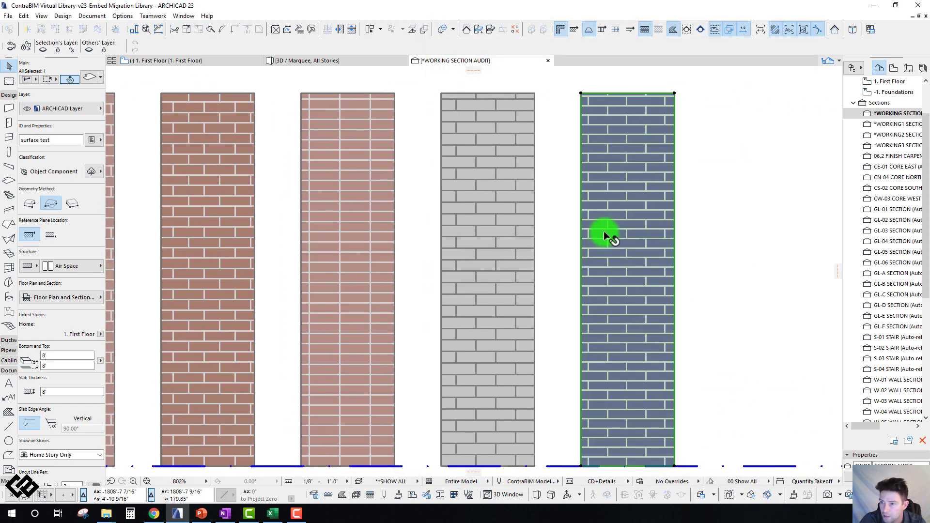
{"action": "key", "text": "Escape"}
Select all seven brick surface samples in the section and show only them in 3D.
{"action": "scroll", "coordinate": [479, 188], "scroll_direction": "down", "scroll_amount": 3}
{"action": "middle_click_drag", "start_coordinate": [478, 189], "coordinate": [564, 187]}
{"action": "middle_click_drag", "start_coordinate": [447, 200], "coordinate": [499, 198]}
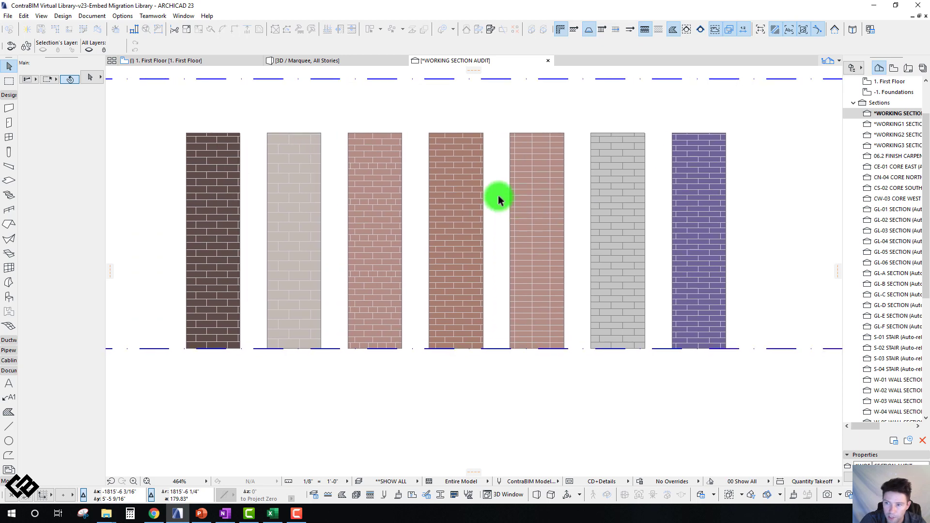
{"action": "left_click", "coordinate": [681, 185]}
{"action": "left_click", "coordinate": [622, 194], "text": "shift"}
{"action": "left_click", "coordinate": [540, 201], "text": "shift"}
{"action": "left_click", "coordinate": [467, 208], "text": "shift"}
{"action": "left_click", "coordinate": [368, 212], "text": "shift"}
{"action": "left_click", "coordinate": [290, 214], "text": "shift"}
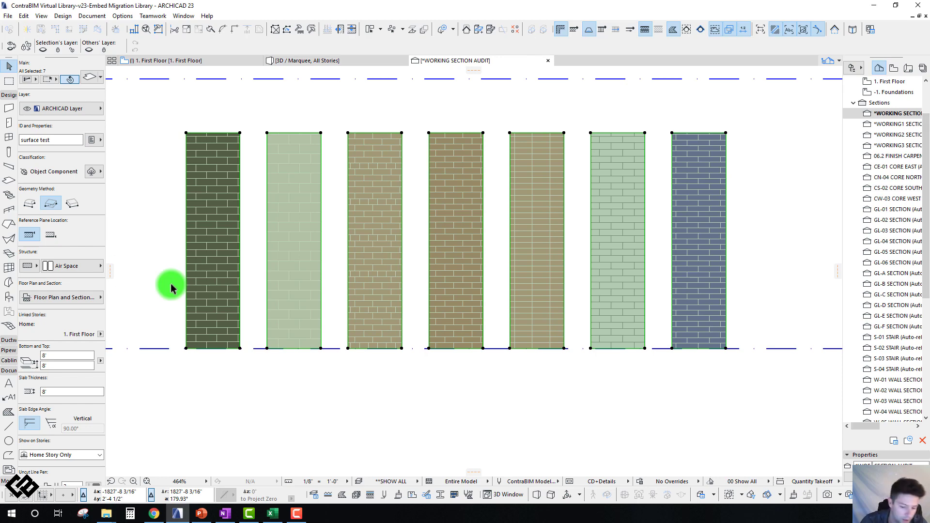
{"action": "key", "text": "F5"}
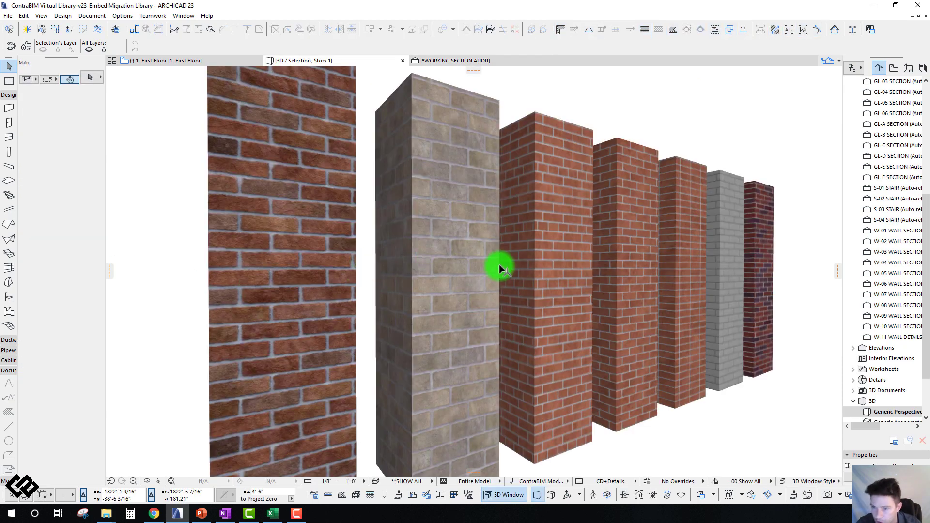
Examine the brick textures from different angles in 3D and render a close perspective along the row of blocks.
{"action": "left_click_drag", "start_coordinate": [347, 234], "coordinate": [270, 305]}
{"action": "scroll", "coordinate": [281, 281], "scroll_direction": "up", "scroll_amount": 10}
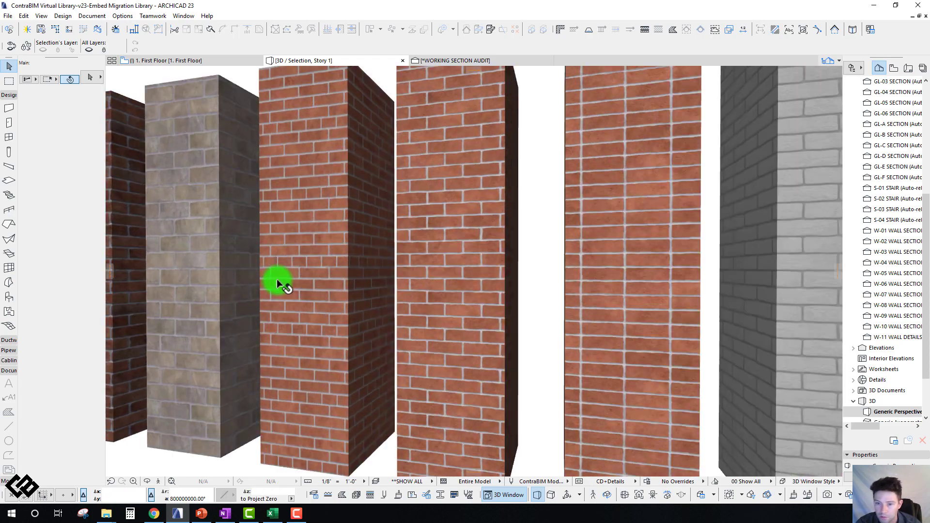
{"action": "scroll", "coordinate": [270, 281], "scroll_direction": "down", "scroll_amount": 10}
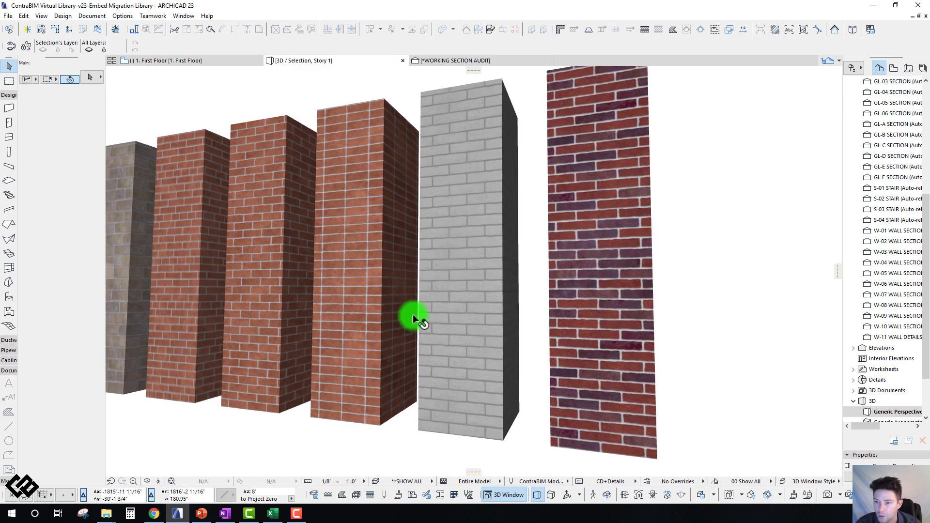
{"action": "left_click_drag", "start_coordinate": [555, 254], "coordinate": [539, 305]}
{"action": "mouse_move", "coordinate": [567, 338]}
{"action": "left_mouse_down"}
{"action": "mouse_move", "coordinate": [565, 234]}
{"action": "mouse_move", "coordinate": [519, 173]}
{"action": "mouse_move", "coordinate": [589, 261]}
{"action": "mouse_move", "coordinate": [556, 282]}
{"action": "mouse_move", "coordinate": [591, 286]}
{"action": "mouse_move", "coordinate": [601, 310]}
{"action": "mouse_move", "coordinate": [790, 504]}
{"action": "left_mouse_up"}
{"action": "left_click", "coordinate": [828, 494]}
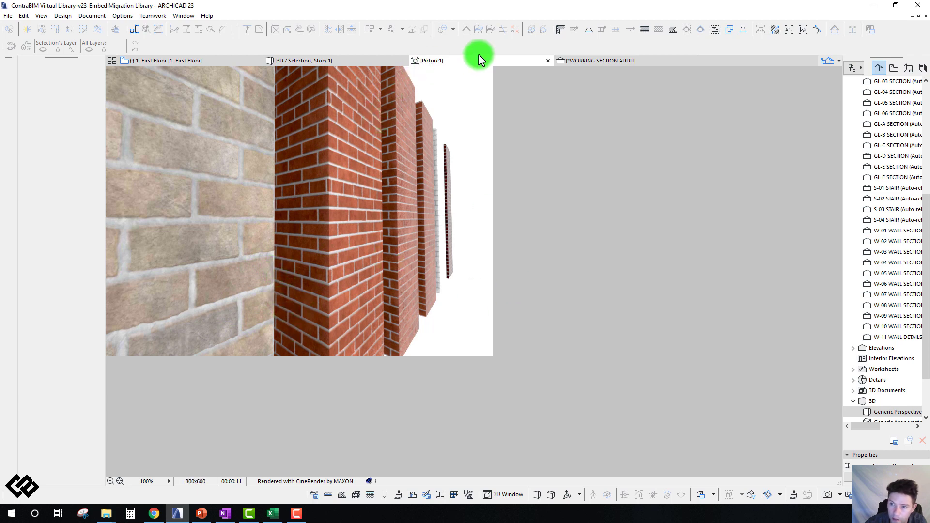
Keep the rendered picture open, return to the 3D view and examine the brick blocks from the purple brick end.
{"action": "left_click", "coordinate": [548, 60]}
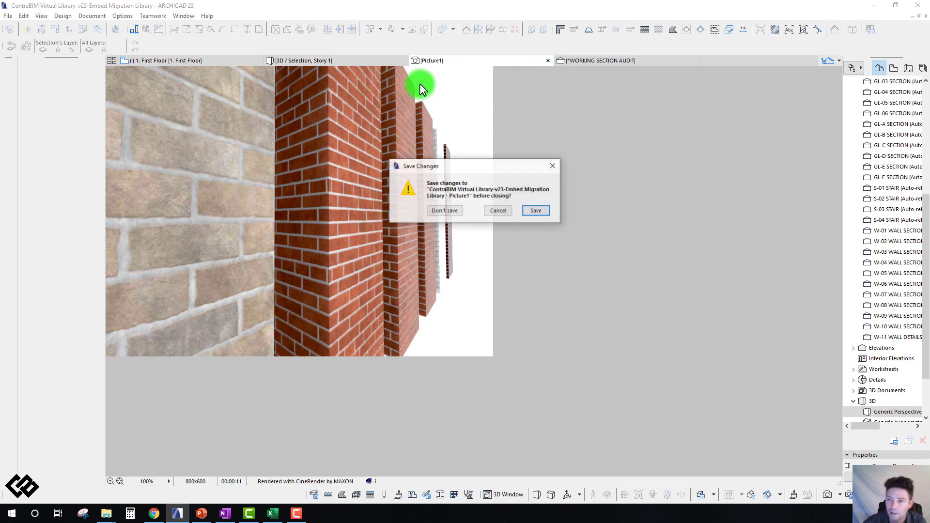
{"action": "left_click", "coordinate": [499, 211]}
{"action": "left_click", "coordinate": [326, 61]}
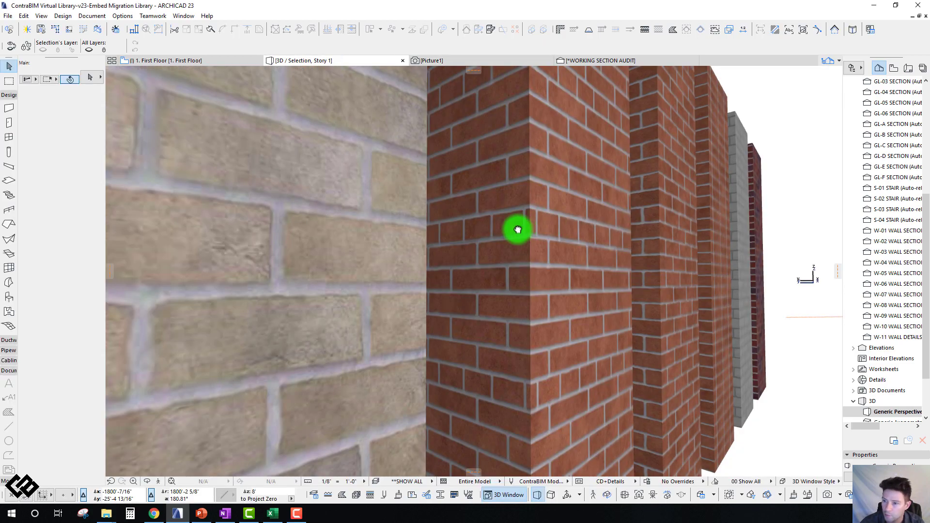
{"action": "middle_click", "coordinate": [521, 229]}
{"action": "middle_click", "coordinate": [521, 228]}
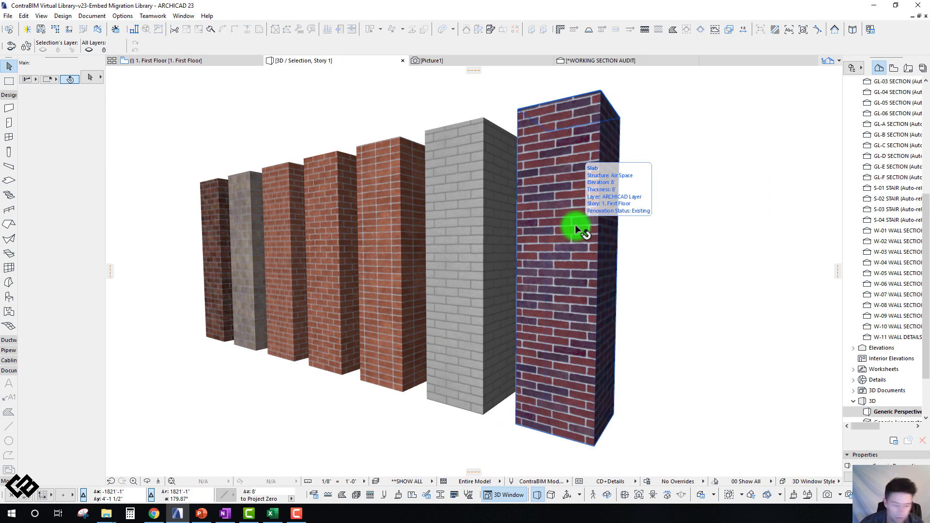
{"action": "scroll", "coordinate": [576, 226], "scroll_direction": "up", "scroll_amount": 2}
{"action": "scroll", "coordinate": [574, 225], "scroll_direction": "up", "scroll_amount": 3}
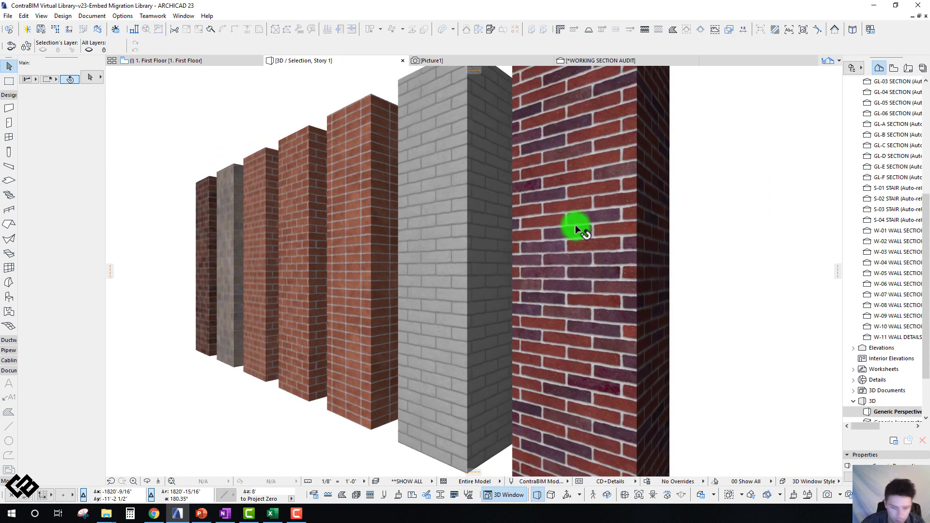
On the First Floor plan, mark out the whole Materials and Surfaces area with a marquee and show it in 3D.
{"action": "key", "text": "F2"}
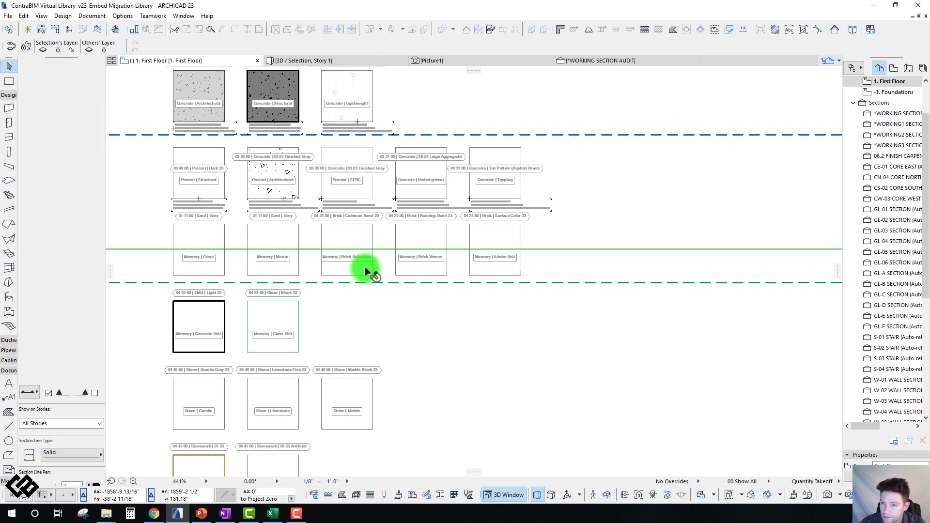
{"action": "scroll", "coordinate": [365, 267], "scroll_direction": "down", "scroll_amount": 5}
{"action": "left_click", "coordinate": [9, 81]}
{"action": "left_click", "coordinate": [224, 101]}
{"action": "left_click", "coordinate": [764, 416]}
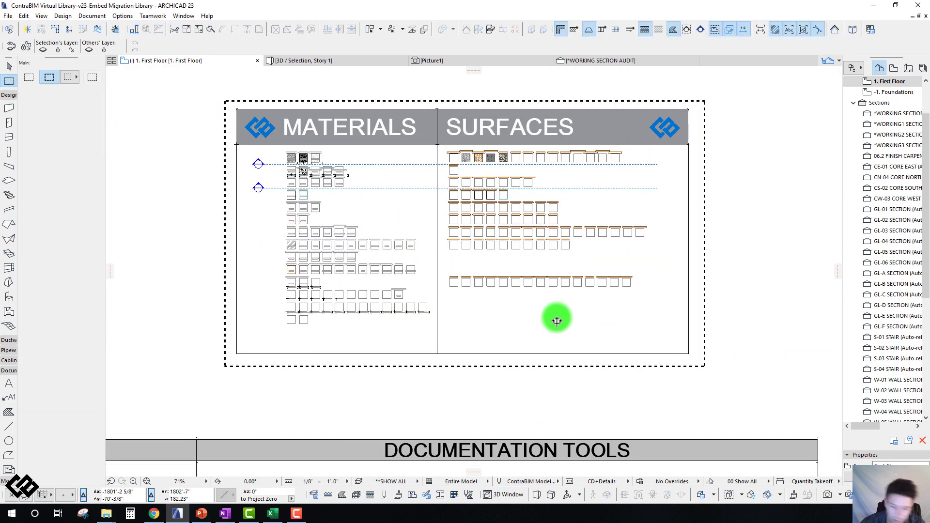
{"action": "key", "text": "F5"}
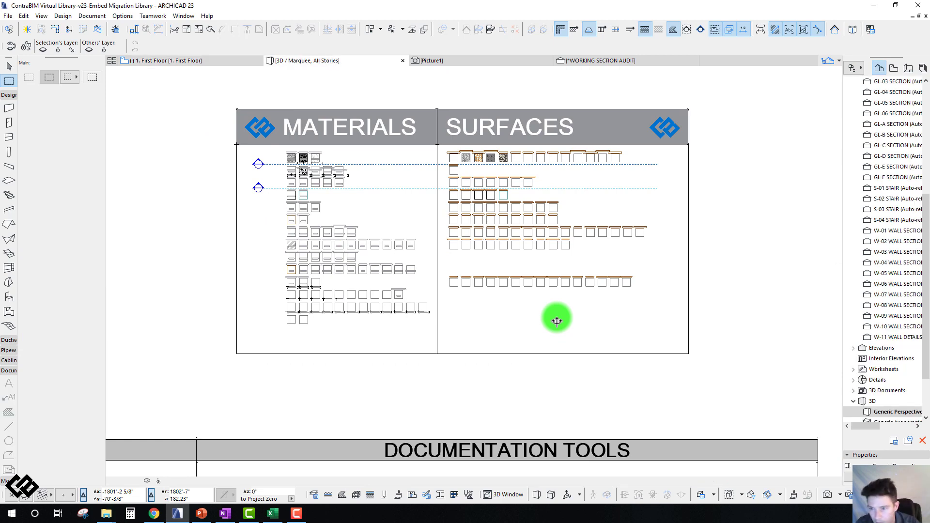
{"action": "scroll", "coordinate": [557, 321], "scroll_direction": "down", "scroll_amount": 10}
{"action": "scroll", "coordinate": [558, 321], "scroll_direction": "up", "scroll_amount": 4}
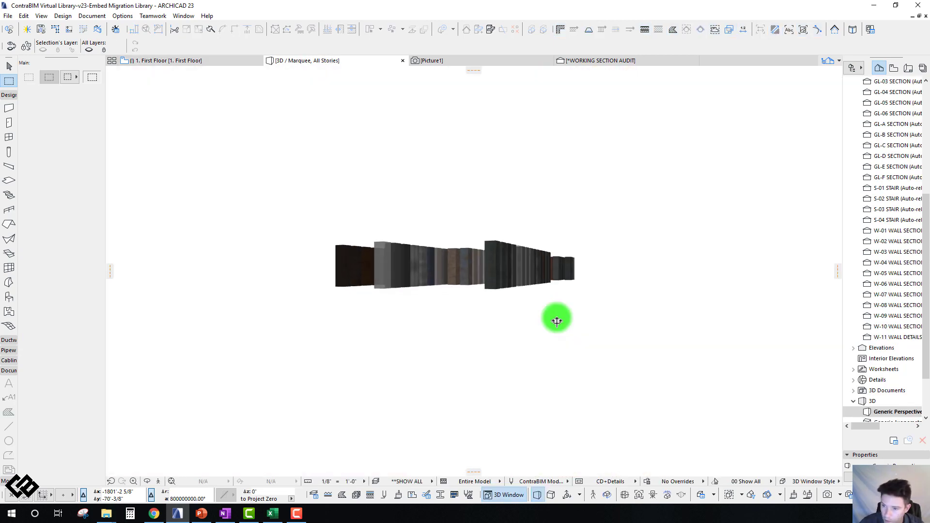
Examine the rows of material and surface samples in 3D, closing in on the brick, stone and concrete blocks.
{"action": "middle_click_drag", "start_coordinate": [557, 321], "coordinate": [483, 246], "text": "shift"}
{"action": "scroll", "coordinate": [778, 163], "scroll_direction": "up", "scroll_amount": 5}
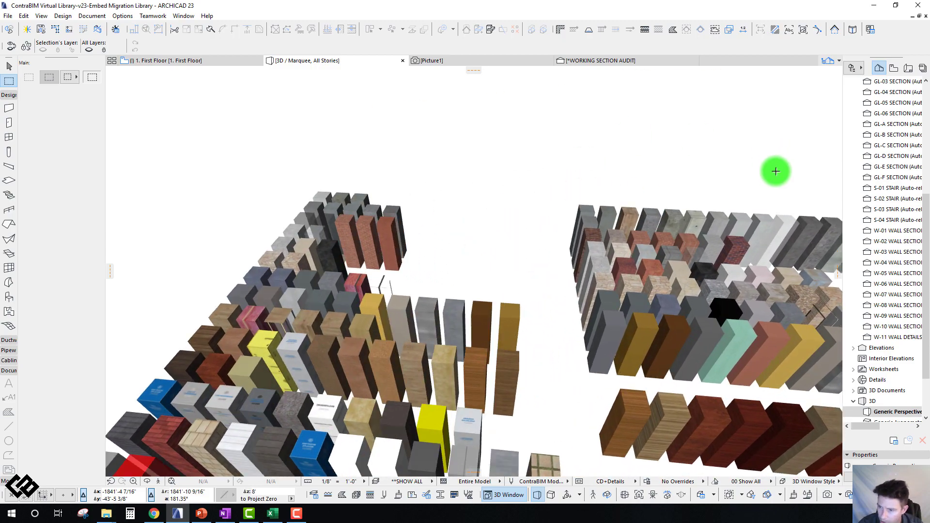
{"action": "scroll", "coordinate": [247, 186], "scroll_direction": "up", "scroll_amount": 4}
{"action": "scroll", "coordinate": [301, 167], "scroll_direction": "down", "scroll_amount": 6}
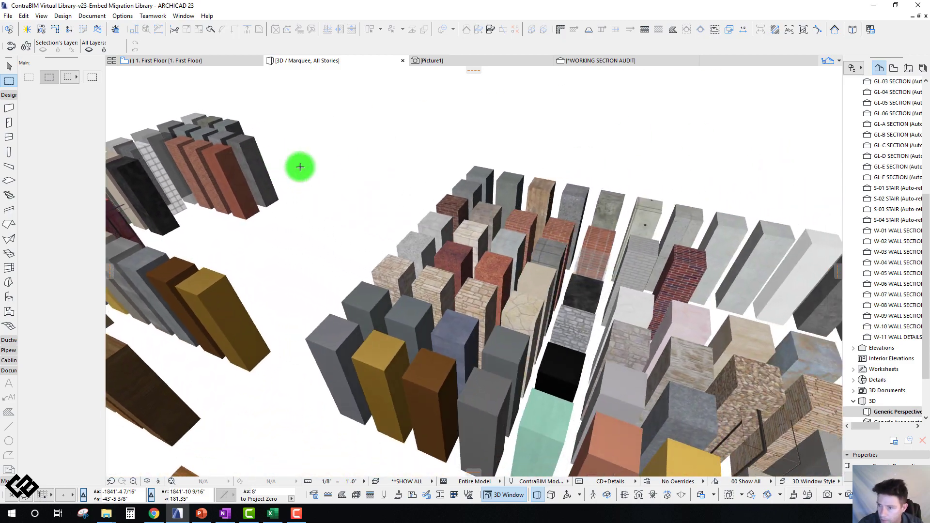
{"action": "scroll", "coordinate": [301, 167], "scroll_direction": "down", "scroll_amount": 2}
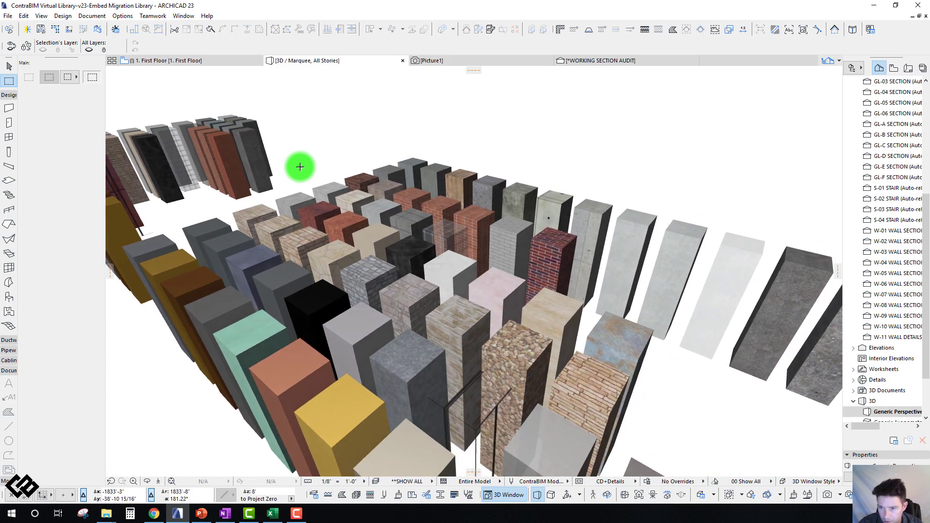
{"action": "scroll", "coordinate": [301, 167], "scroll_direction": "up", "scroll_amount": 5}
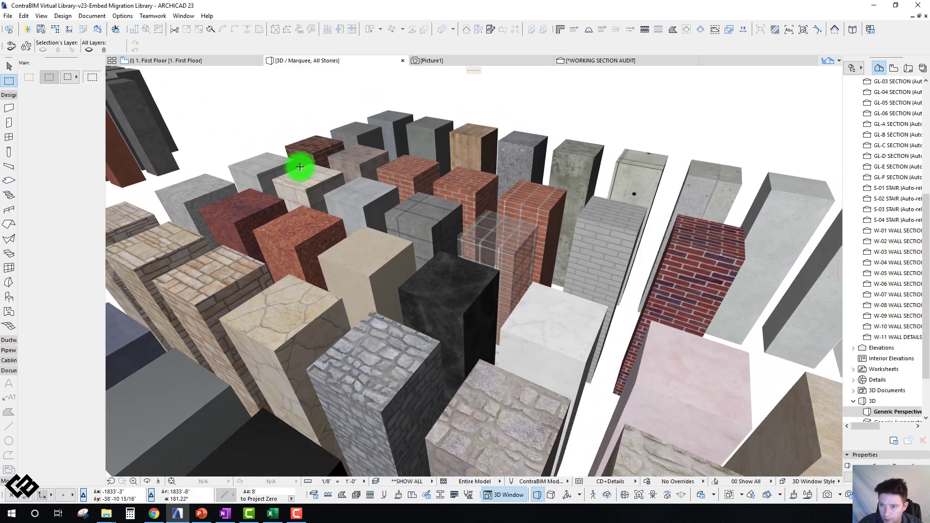
{"action": "scroll", "coordinate": [300, 167], "scroll_direction": "up", "scroll_amount": 4}
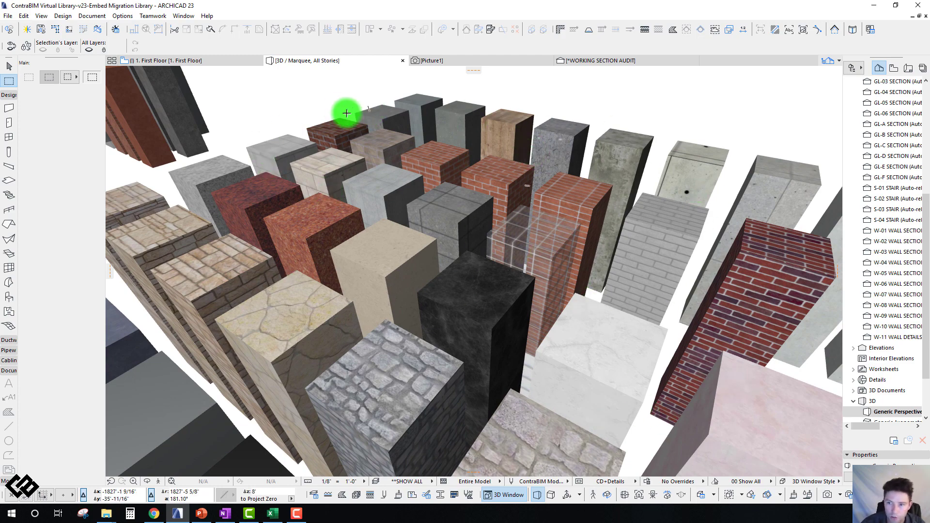
Compare the sample hatching in the Simple Shading with Shadows (Vectorial) and Technical Drawing 3D styles.
{"action": "right_click", "coordinate": [322, 93]}
{"action": "mouse_move", "coordinate": [364, 103]}
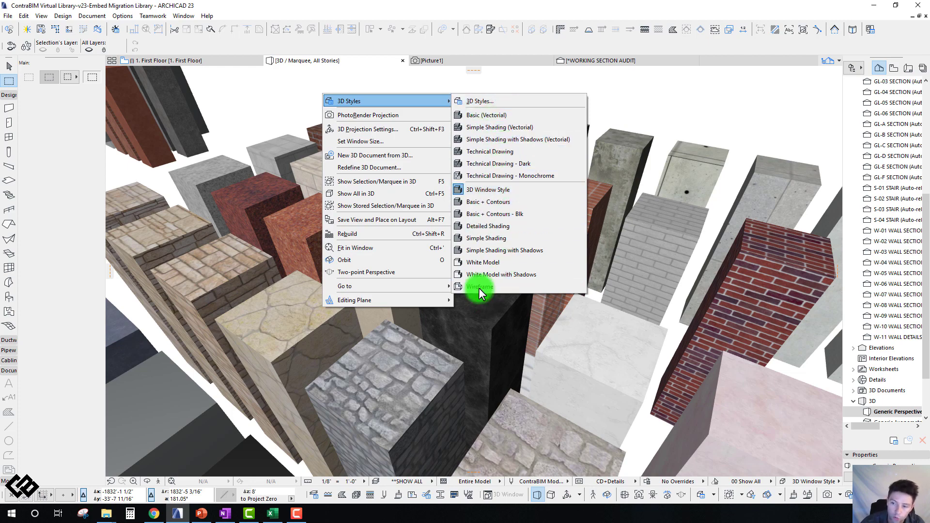
{"action": "left_click", "coordinate": [491, 139]}
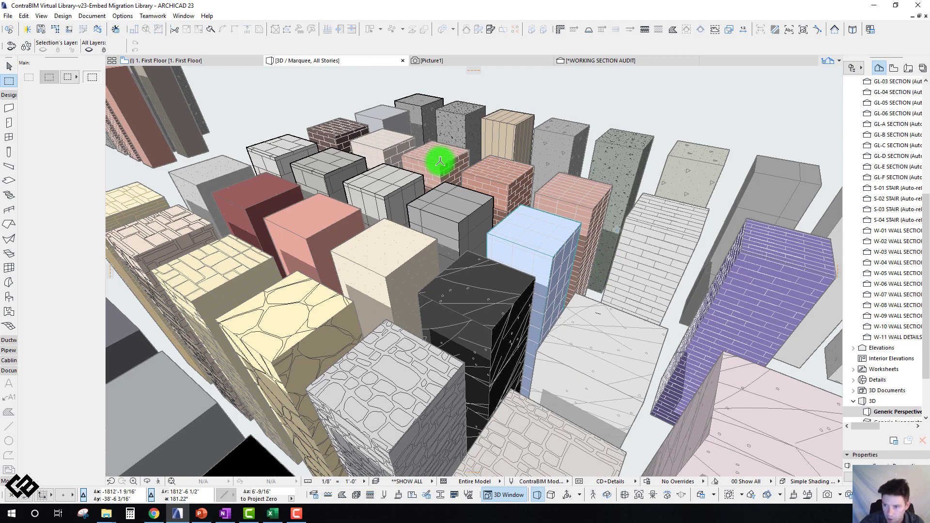
{"action": "right_click", "coordinate": [301, 88]}
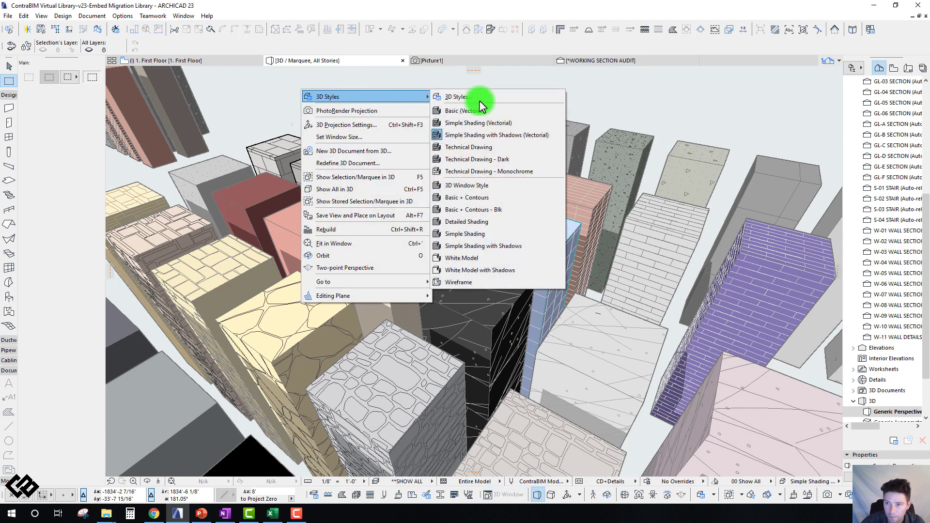
{"action": "left_click", "coordinate": [480, 146]}
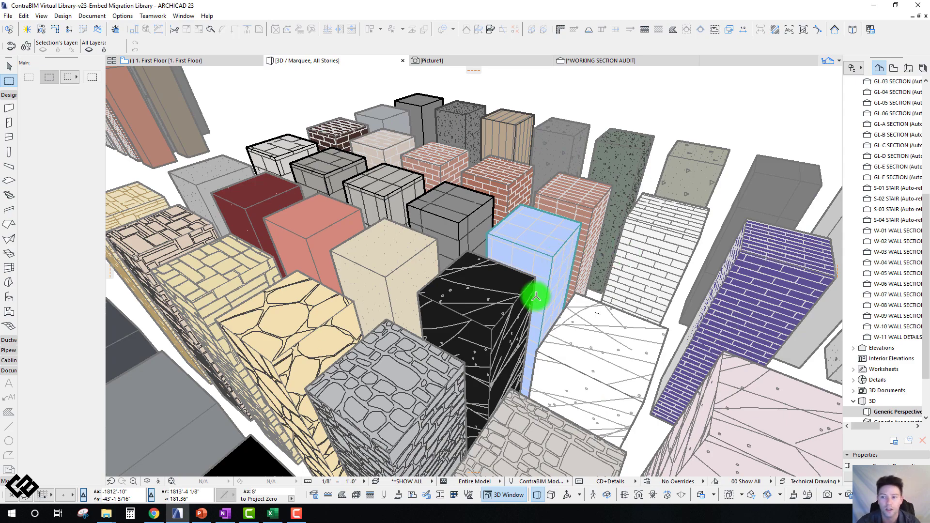
{"action": "mouse_move", "coordinate": [538, 296]}
{"action": "middle_mouse_down", "text": "shift"}
{"action": "mouse_move", "coordinate": [474, 162]}
{"action": "mouse_move", "coordinate": [483, 222]}
{"action": "middle_mouse_up", "text": "shift"}
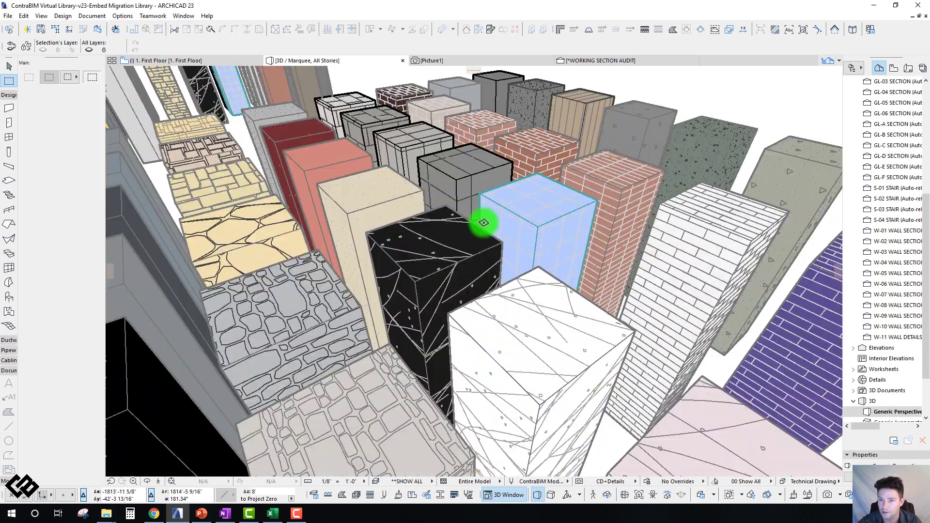
View the samples in the Technical Drawing - Dark and Technical Drawing - Monochrome 3D styles.
{"action": "right_click", "coordinate": [704, 84]}
{"action": "mouse_move", "coordinate": [745, 91]}
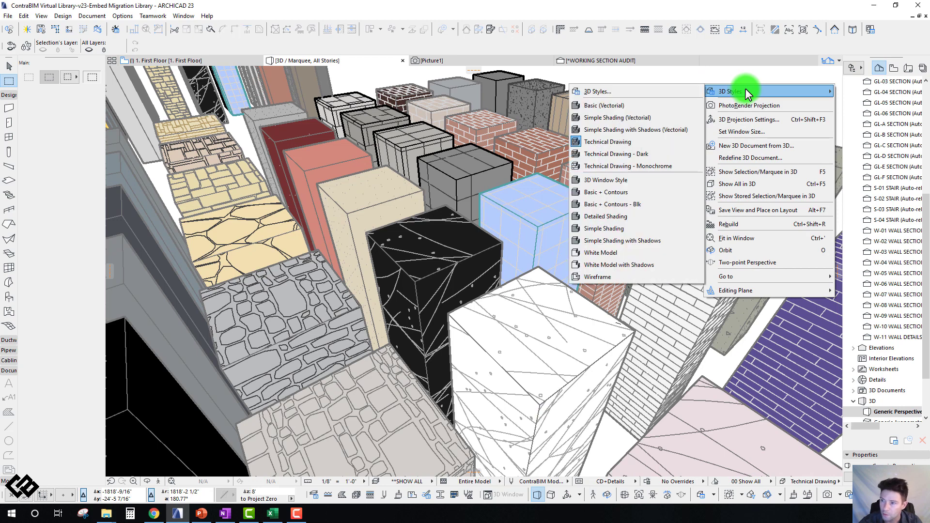
{"action": "left_click", "coordinate": [642, 153]}
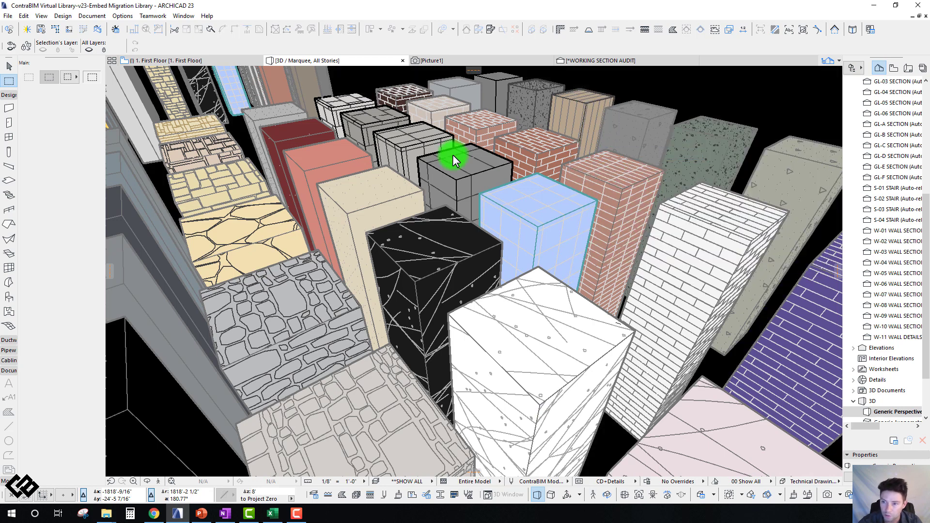
{"action": "right_click", "coordinate": [696, 107]}
{"action": "mouse_move", "coordinate": [683, 97]}
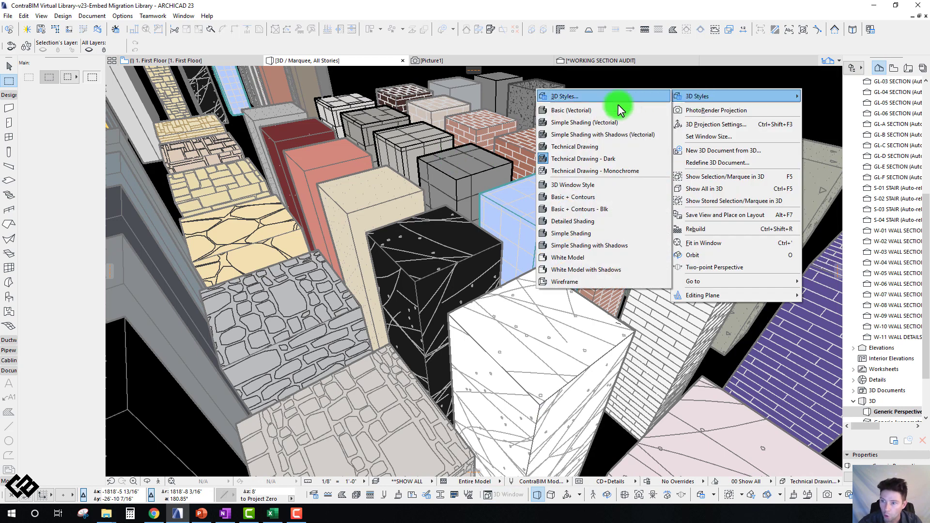
{"action": "left_click", "coordinate": [587, 172]}
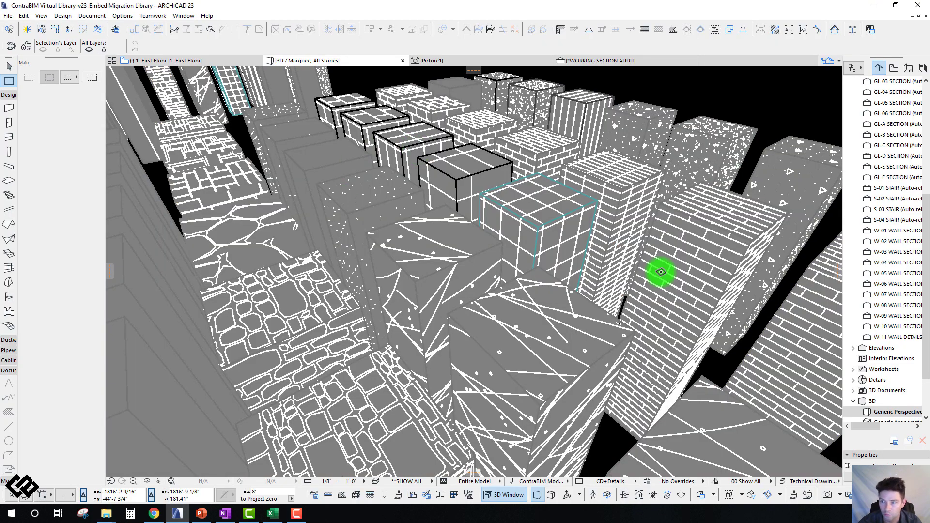
{"action": "left_click_drag", "start_coordinate": [661, 272], "coordinate": [563, 190]}
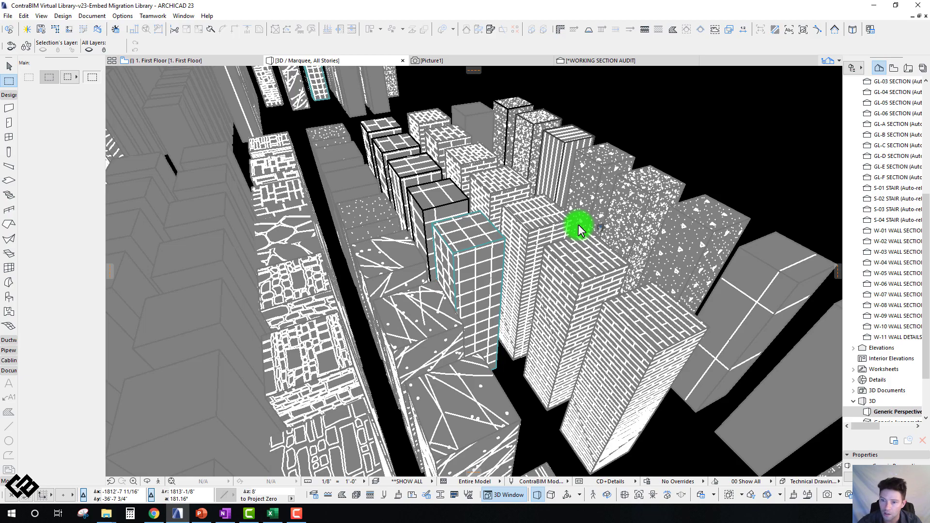
{"action": "left_click_drag", "start_coordinate": [578, 225], "coordinate": [487, 122]}
Restore the 3D Window Style and look over the textures of all the material and surface samples.
{"action": "right_click", "coordinate": [507, 96]}
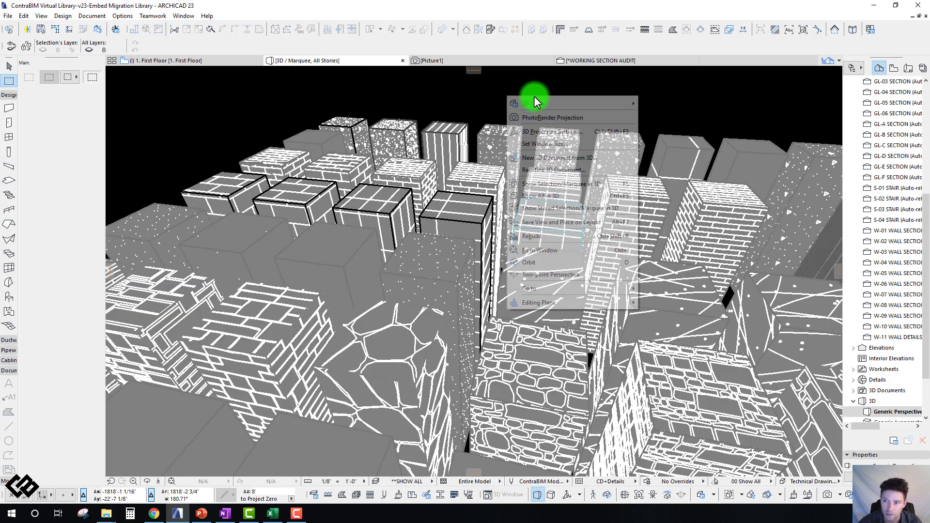
{"action": "mouse_move", "coordinate": [545, 102]}
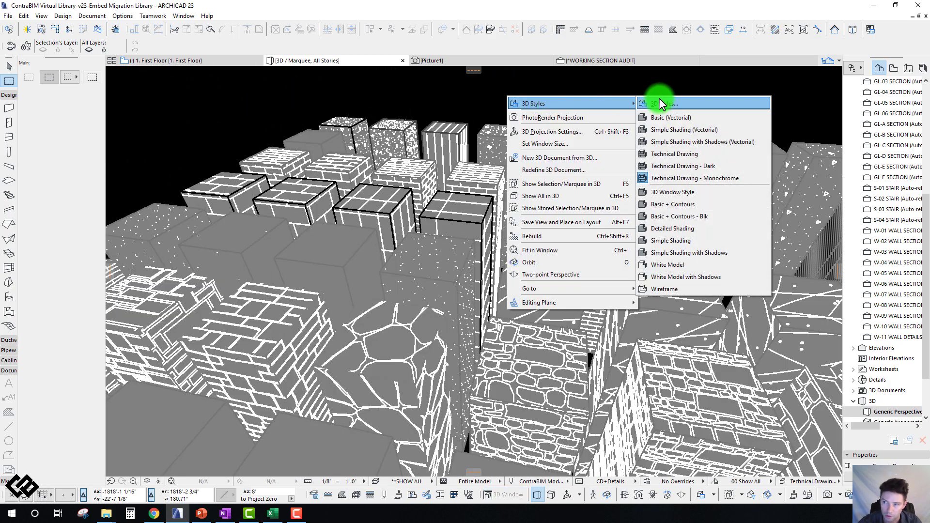
{"action": "left_click", "coordinate": [662, 192]}
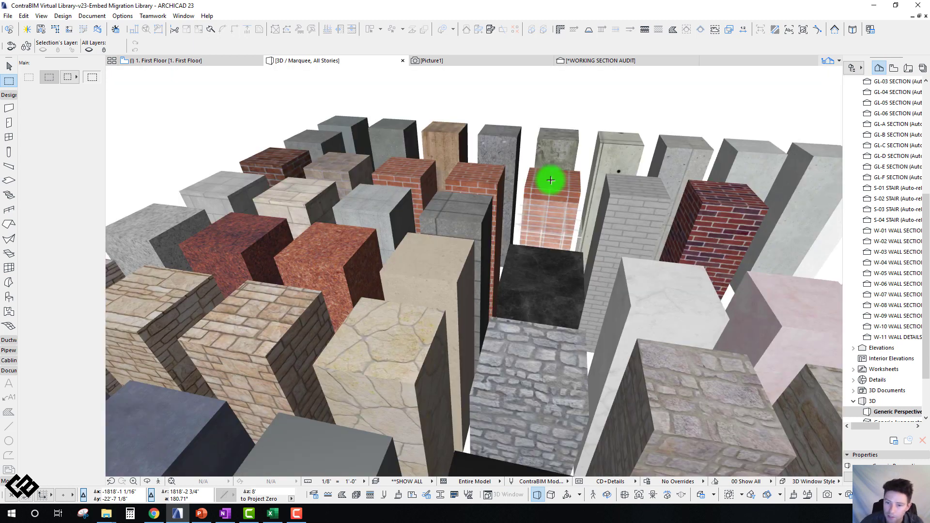
{"action": "left_click", "coordinate": [417, 344]}
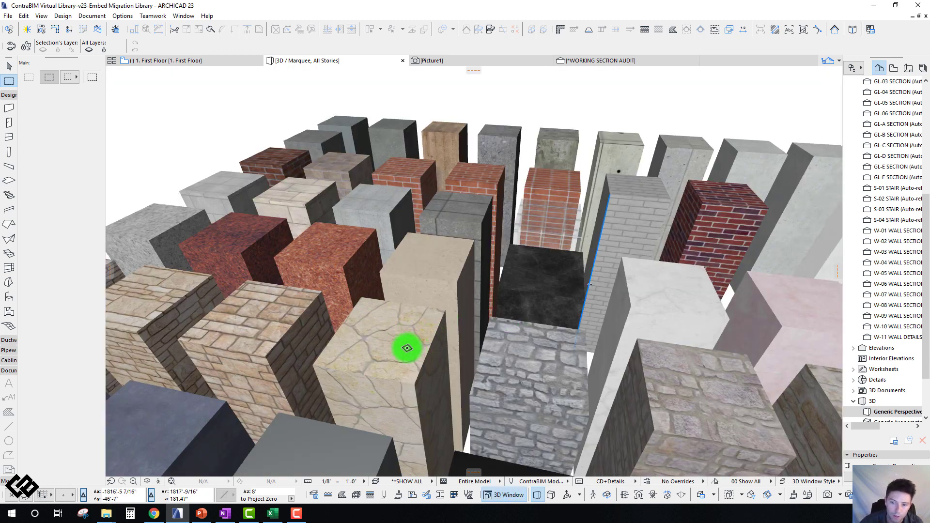
{"action": "scroll", "coordinate": [293, 324], "scroll_direction": "down", "scroll_amount": 10}
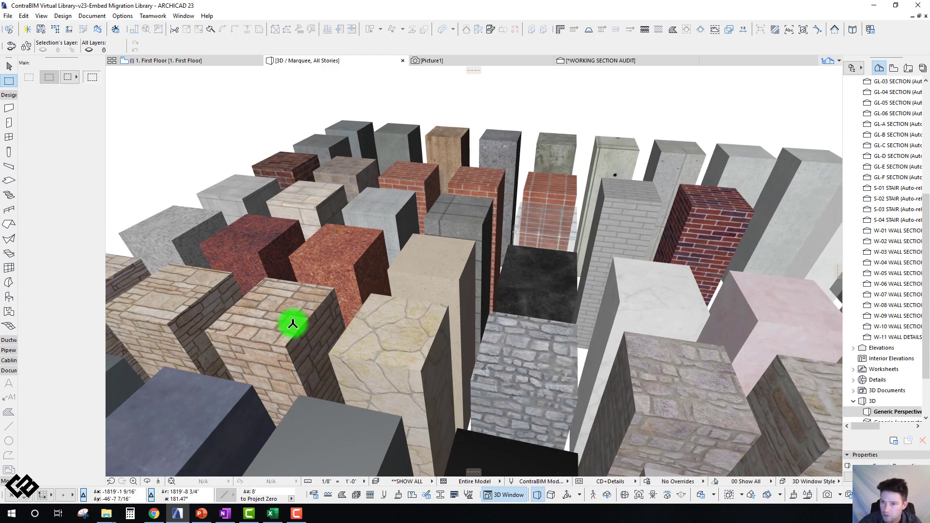
{"action": "scroll", "coordinate": [293, 323], "scroll_direction": "down", "scroll_amount": 10}
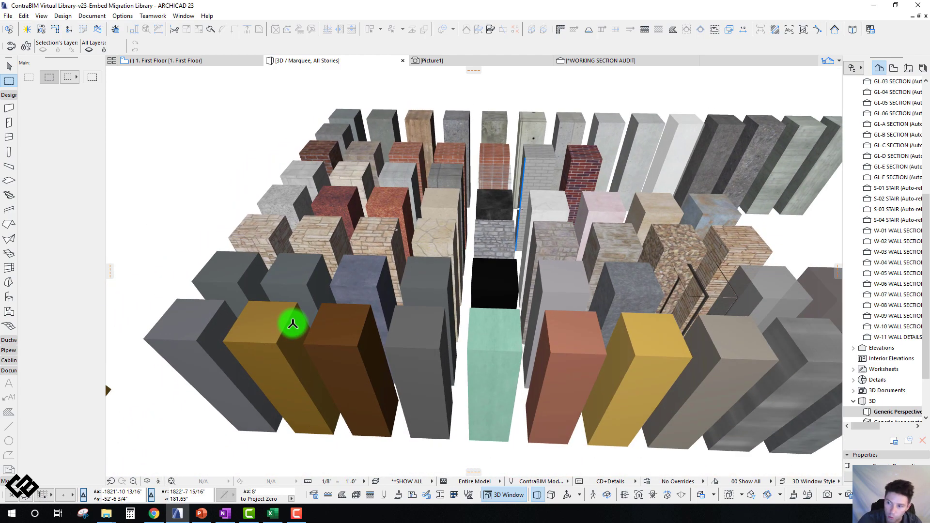
{"action": "scroll", "coordinate": [293, 324], "scroll_direction": "down", "scroll_amount": 10}
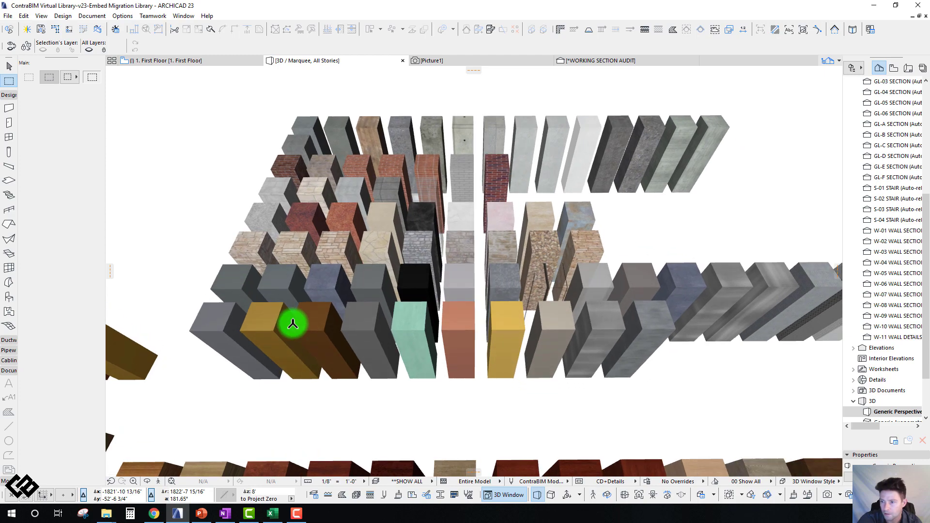
{"action": "scroll", "coordinate": [293, 324], "scroll_direction": "down", "scroll_amount": 5}
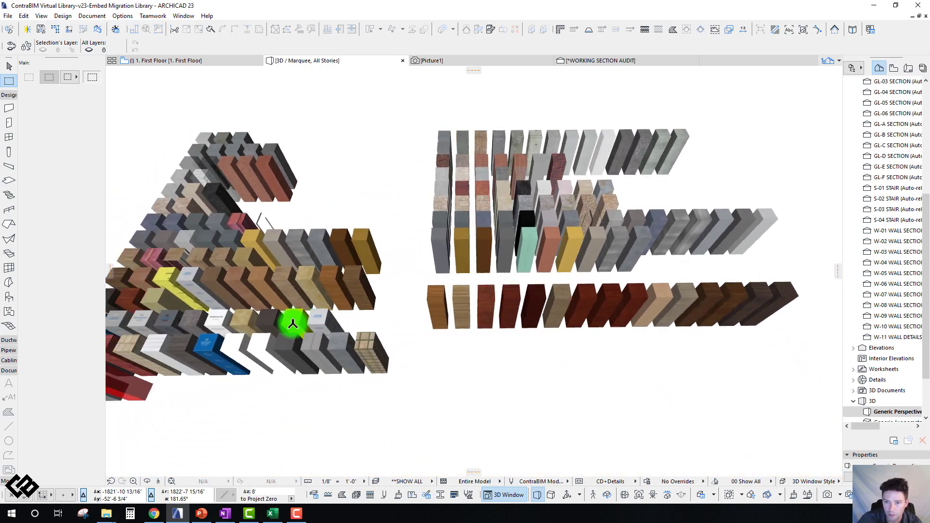
{"action": "middle_click_drag", "start_coordinate": [292, 324], "coordinate": [350, 336], "text": "shift"}
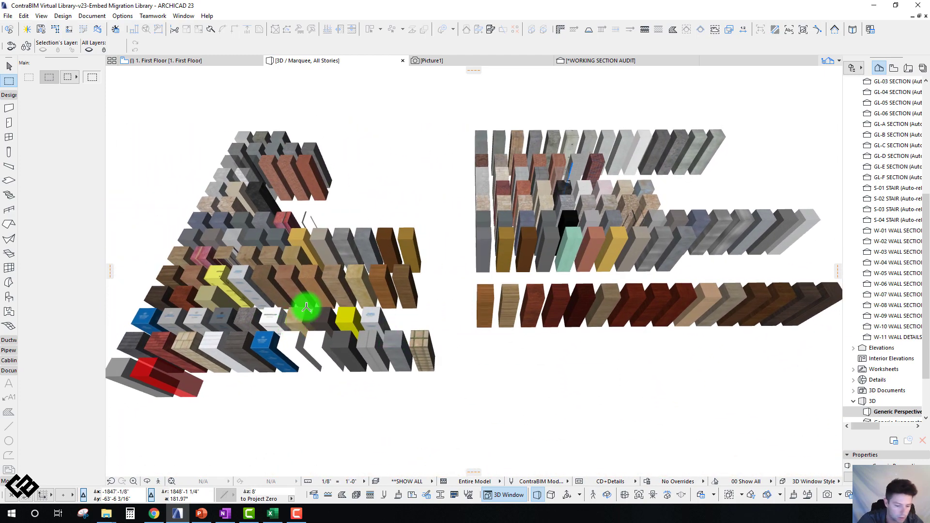
On the First Floor plan, move the SECTION AUDIT line down so it cuts through the row of stone samples.
{"action": "key", "text": "F2"}
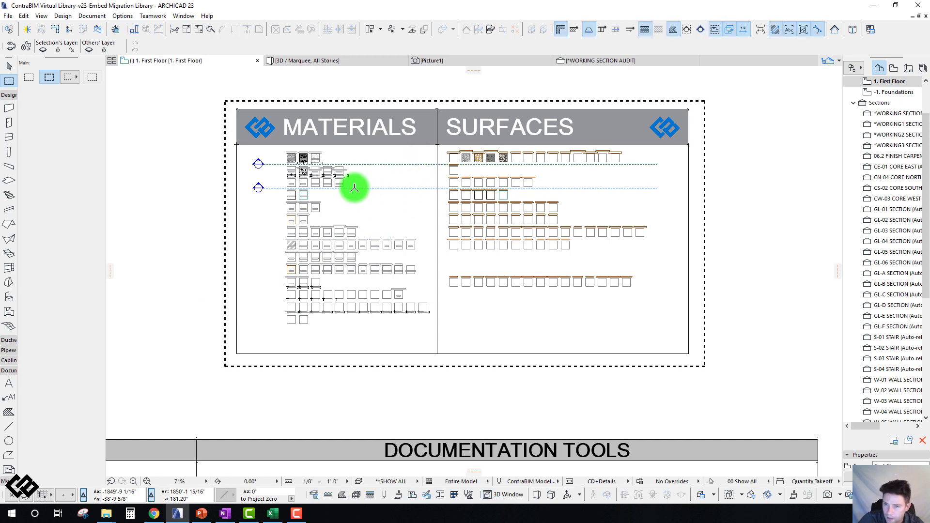
{"action": "scroll", "coordinate": [351, 184], "scroll_direction": "up", "scroll_amount": 5}
{"action": "left_click", "coordinate": [394, 175]}
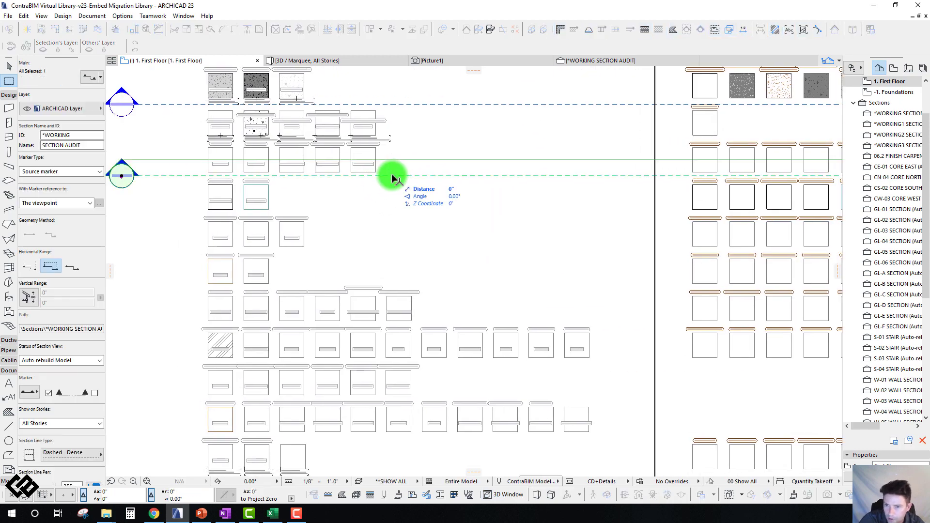
{"action": "scroll", "coordinate": [330, 348], "scroll_direction": "up", "scroll_amount": 6}
{"action": "left_click", "coordinate": [344, 281]}
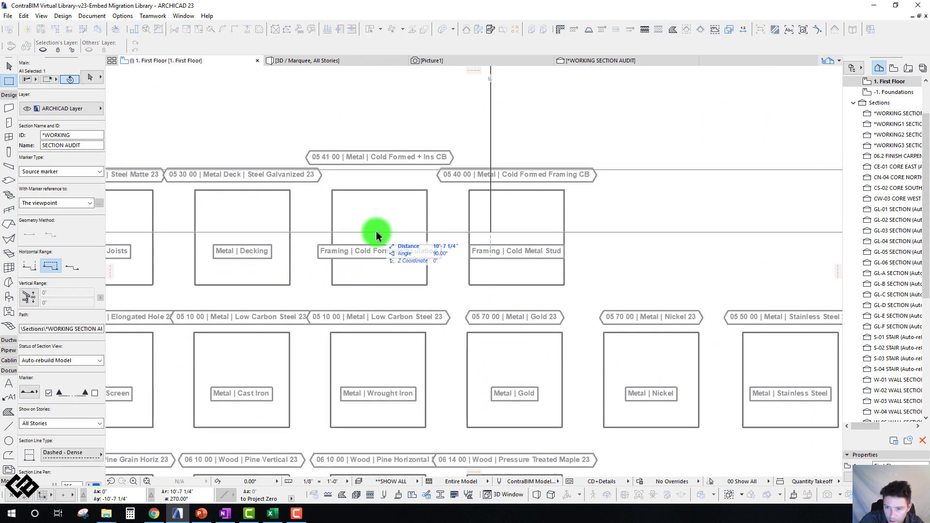
{"action": "scroll", "coordinate": [369, 307], "scroll_direction": "down", "scroll_amount": 3}
{"action": "mouse_move", "coordinate": [370, 307]}
{"action": "middle_mouse_down"}
{"action": "mouse_move", "coordinate": [373, 145]}
{"action": "mouse_move", "coordinate": [370, 361]}
{"action": "middle_mouse_up"}
{"action": "middle_click_drag", "start_coordinate": [299, 162], "coordinate": [395, 334]}
{"action": "middle_click_drag", "start_coordinate": [326, 329], "coordinate": [408, 305]}
{"action": "left_click", "coordinate": [402, 301]}
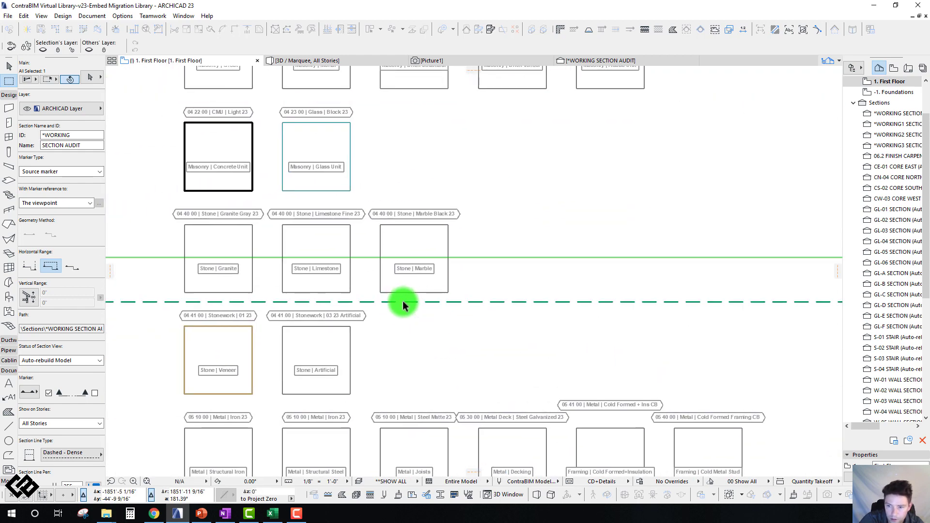
Open the SECTION AUDIT view and examine the surface hatching of each stone sample along the row.
{"action": "right_click", "coordinate": [403, 301]}
{"action": "left_click", "coordinate": [452, 111]}
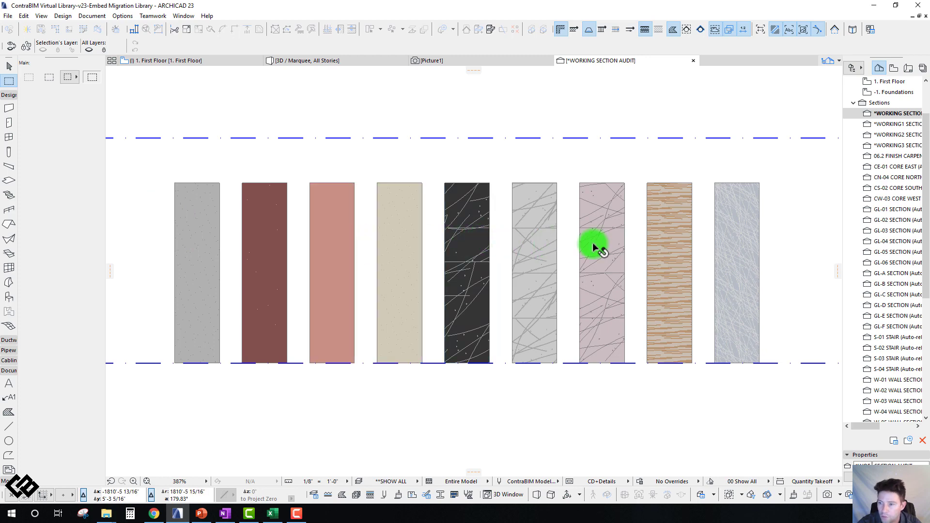
{"action": "scroll", "coordinate": [184, 223], "scroll_direction": "up", "scroll_amount": 3}
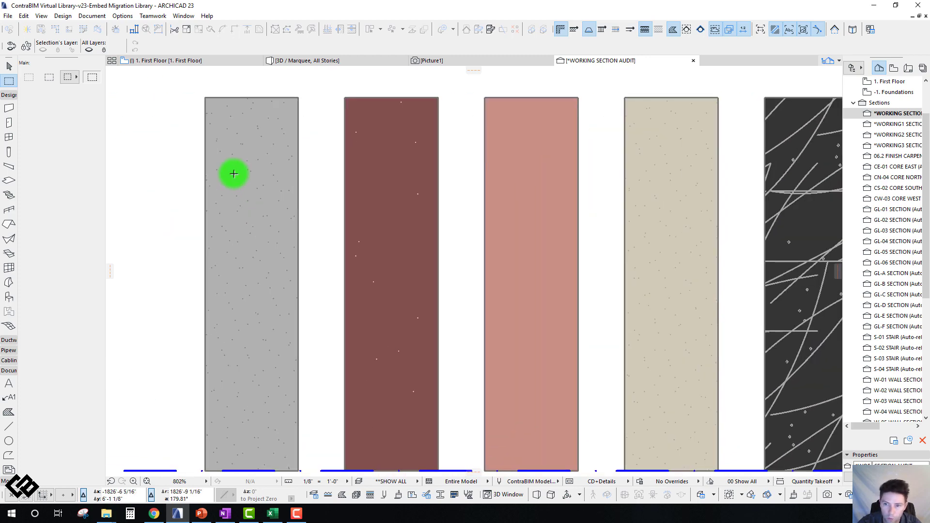
{"action": "middle_click_drag", "start_coordinate": [594, 210], "coordinate": [291, 239]}
{"action": "scroll", "coordinate": [358, 262], "scroll_direction": "down", "scroll_amount": 2}
{"action": "scroll", "coordinate": [277, 242], "scroll_direction": "up", "scroll_amount": 1}
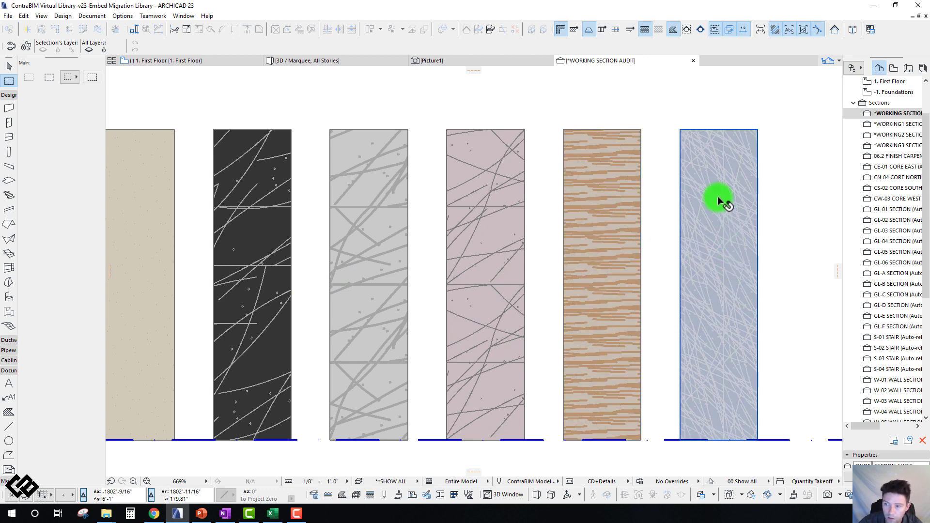
{"action": "scroll", "coordinate": [431, 273], "scroll_direction": "down", "scroll_amount": 5}
{"action": "middle_click_drag", "start_coordinate": [361, 275], "coordinate": [465, 276]}
Select all the stone samples in the section and show only them in 3D.
{"action": "left_click", "coordinate": [279, 165]}
{"action": "left_click", "coordinate": [694, 385]}
{"action": "key", "text": "ctrl+a"}
{"action": "scroll", "coordinate": [465, 285], "scroll_direction": "up", "scroll_amount": 3}
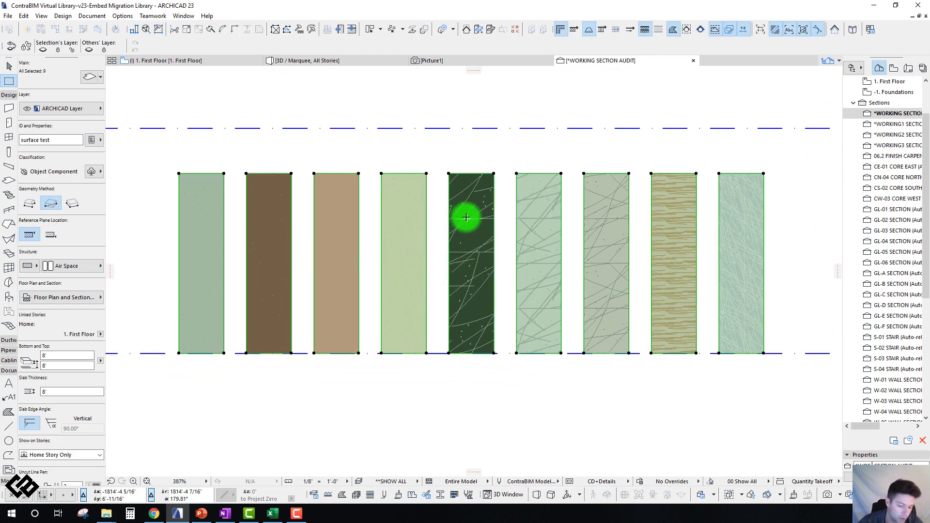
{"action": "key", "text": "F5"}
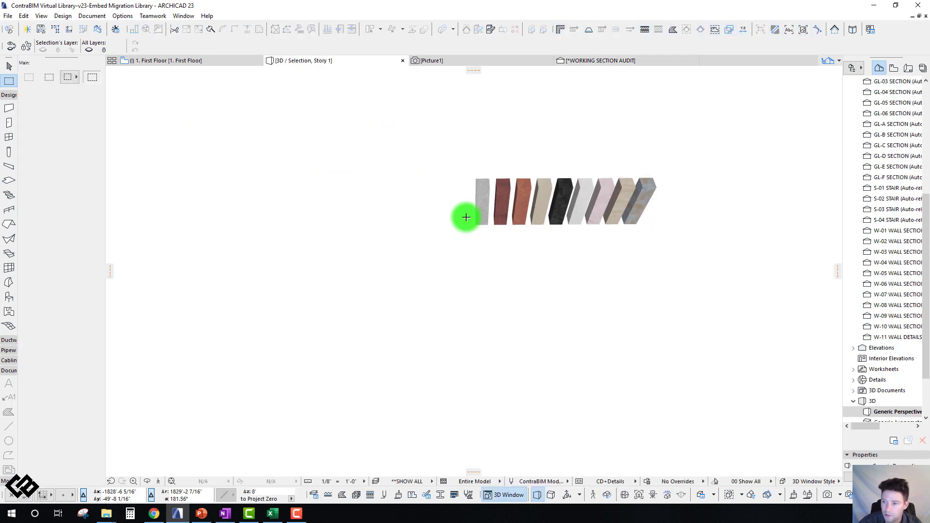
{"action": "scroll", "coordinate": [466, 217], "scroll_direction": "up", "scroll_amount": 8}
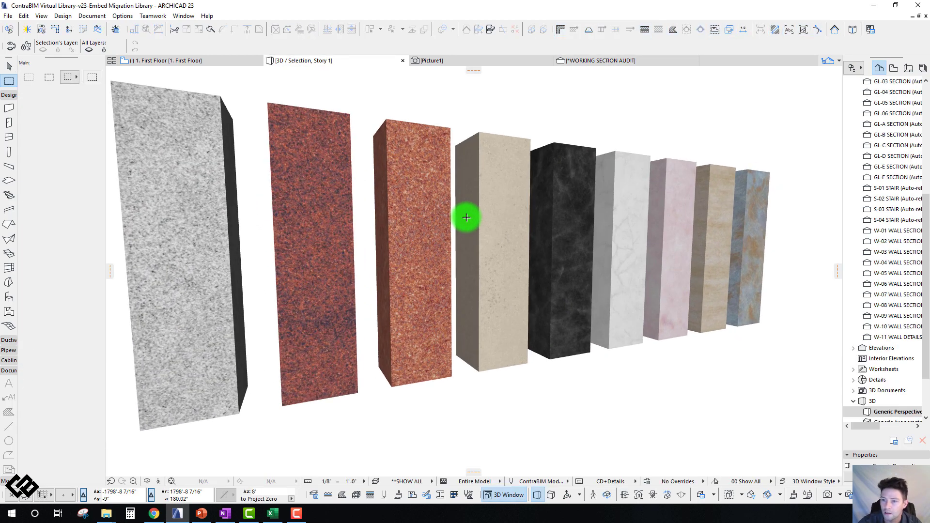
Render a 3D close-up of the stone sample row from the end with the blue and orange slate block.
{"action": "key", "text": "Right"}
{"action": "key", "text": "Right"}
{"action": "key", "text": "Right"}
{"action": "key", "text": "Right"}
{"action": "key", "text": "Right"}
{"action": "key", "text": "Right"}
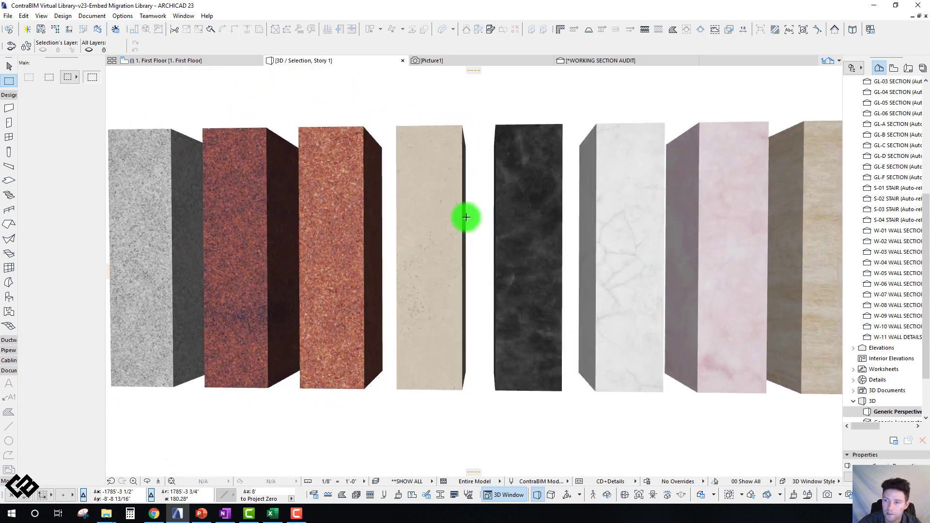
{"action": "middle_click_drag", "start_coordinate": [466, 217], "coordinate": [807, 449], "text": "shift"}
{"action": "scroll", "coordinate": [466, 218], "scroll_direction": "up", "scroll_amount": 8}
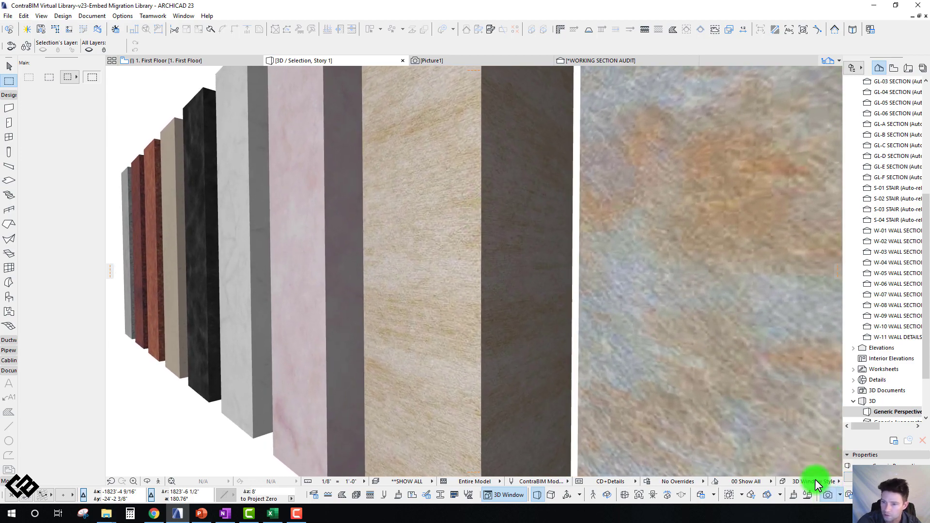
{"action": "left_click", "coordinate": [828, 495]}
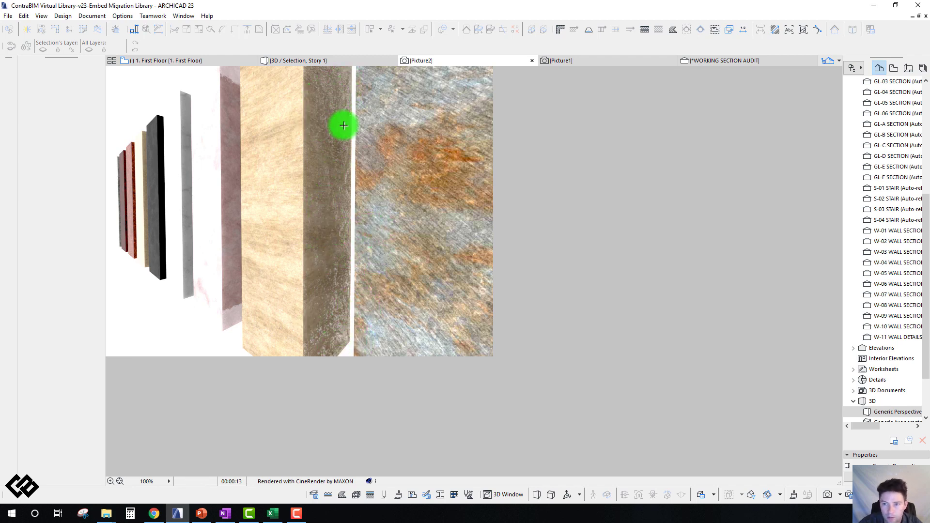
Return to the 3D view and look over the textures of the whole stone sample row from above.
{"action": "left_click", "coordinate": [280, 60]}
{"action": "scroll", "coordinate": [273, 195], "scroll_direction": "up", "scroll_amount": 5}
{"action": "scroll", "coordinate": [275, 197], "scroll_direction": "down", "scroll_amount": 5}
{"action": "middle_click_drag", "start_coordinate": [274, 195], "coordinate": [275, 195], "text": "shift"}
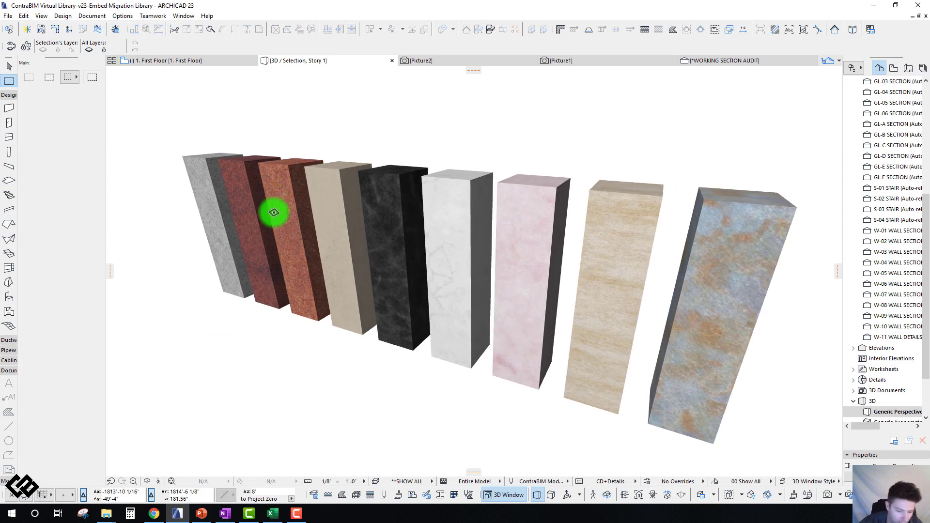
On the First Floor plan, enclose both the MATERIALS and SURFACES boards in a marquee and show its contents in 3D.
{"action": "key", "text": "F2"}
{"action": "left_click", "coordinate": [371, 266]}
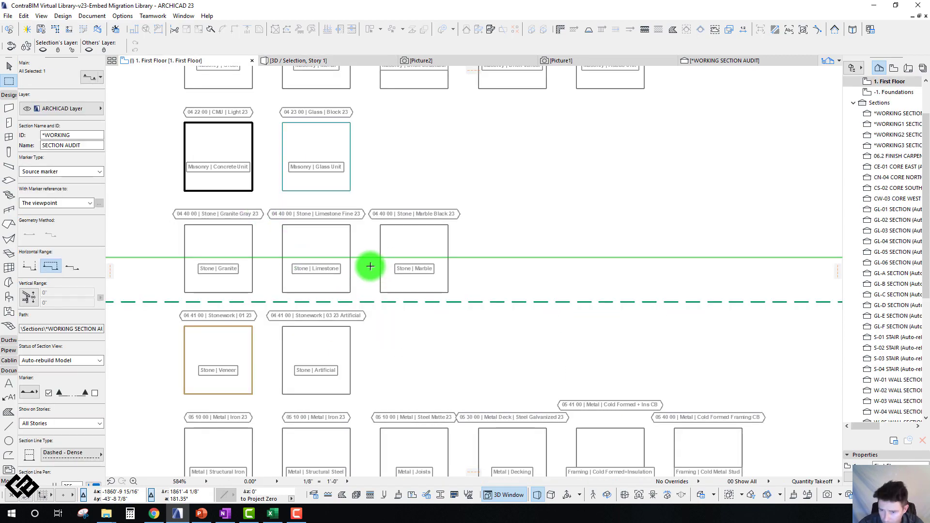
{"action": "key", "text": "Escape"}
{"action": "scroll", "coordinate": [360, 278], "scroll_direction": "down", "scroll_amount": 8}
{"action": "middle_click_drag", "start_coordinate": [480, 291], "coordinate": [406, 264]}
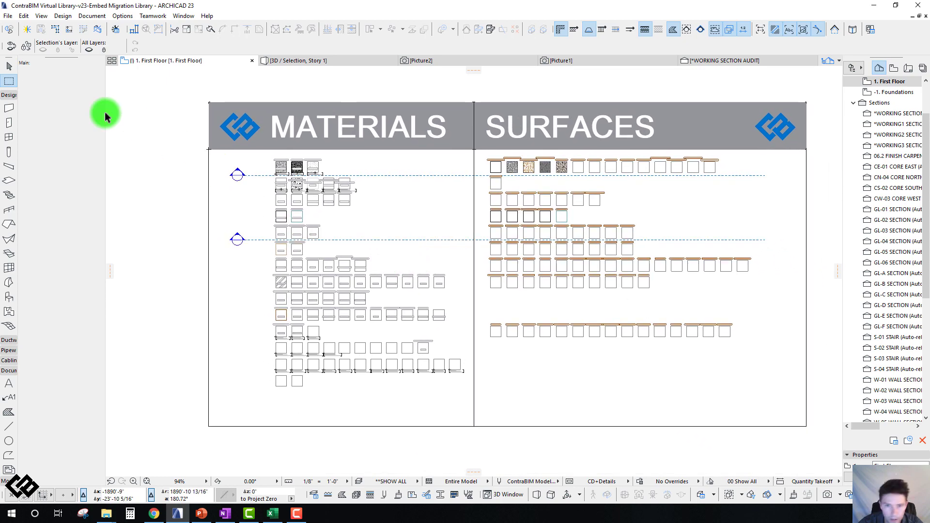
{"action": "left_click", "coordinate": [194, 95]}
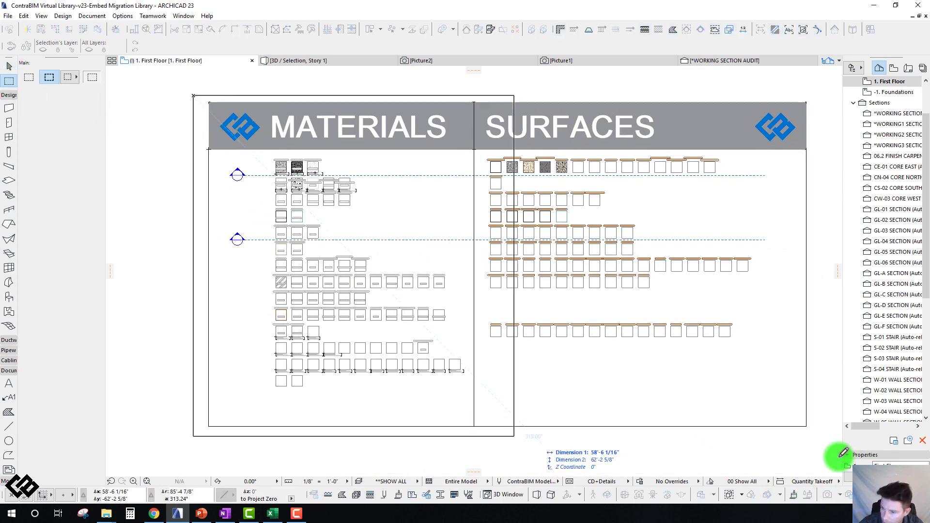
{"action": "left_click", "coordinate": [813, 433]}
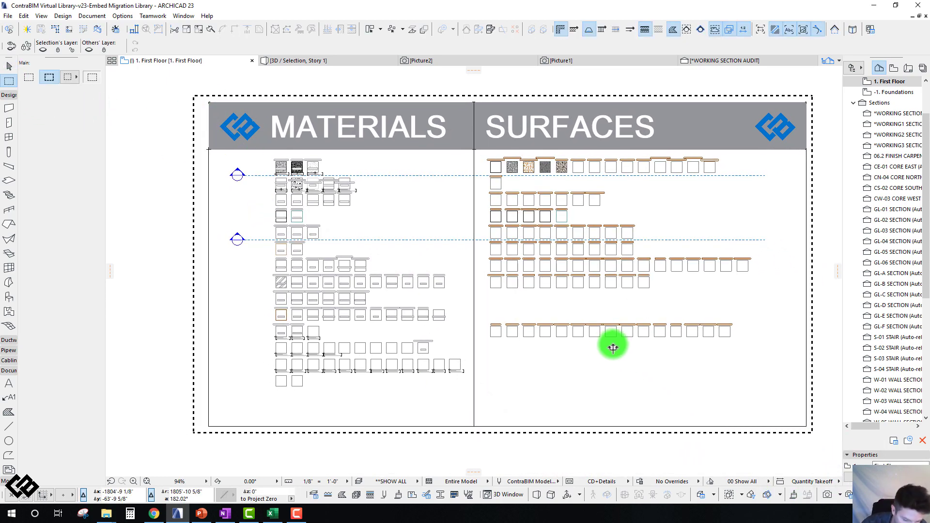
{"action": "key", "text": "F5"}
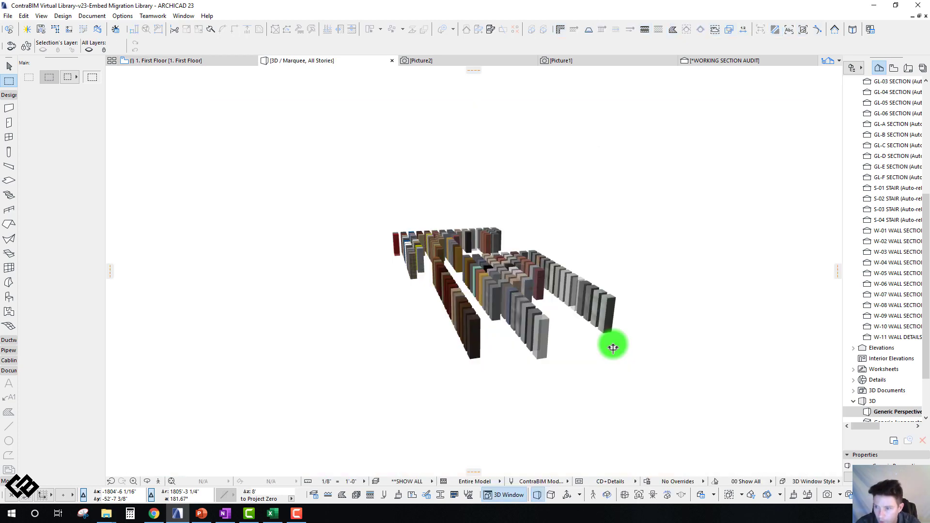
Close in on the red-brown wood samples in 3D and start a rendering of that view.
{"action": "scroll", "coordinate": [613, 348], "scroll_direction": "up", "scroll_amount": 10}
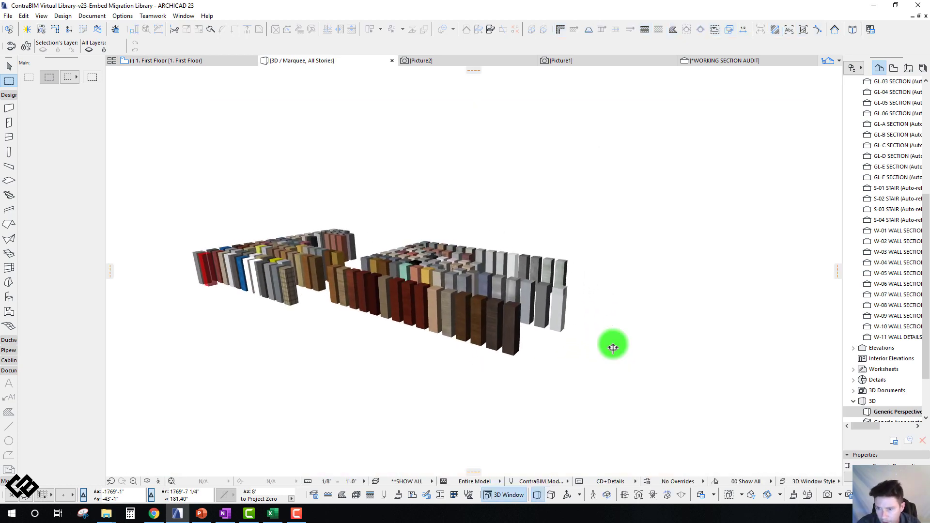
{"action": "scroll", "coordinate": [613, 348], "scroll_direction": "up", "scroll_amount": 3}
{"action": "middle_click_drag", "start_coordinate": [613, 347], "coordinate": [744, 483], "text": "shift"}
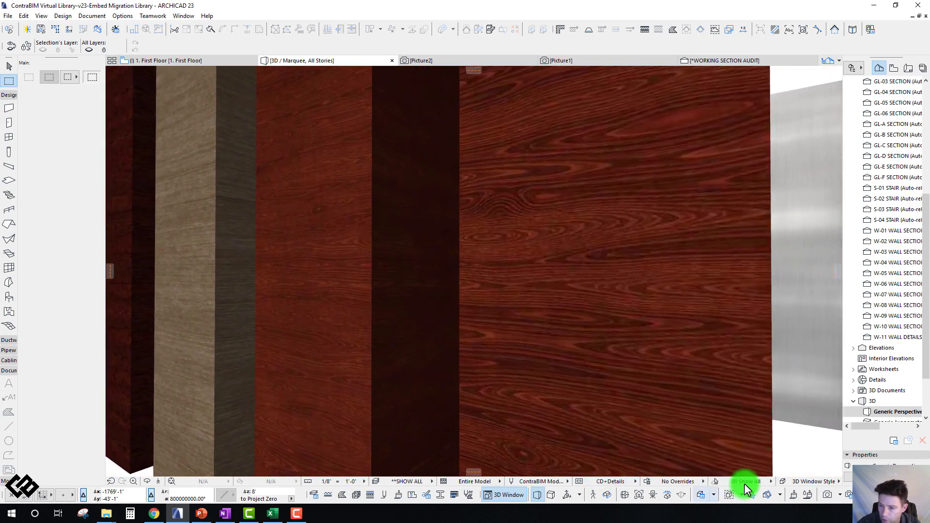
{"action": "key", "text": "alt+shift+r"}
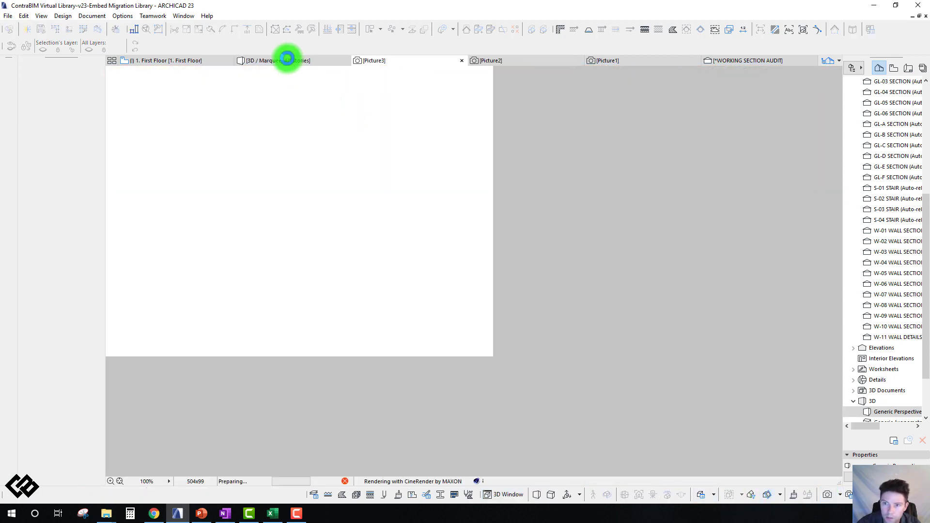
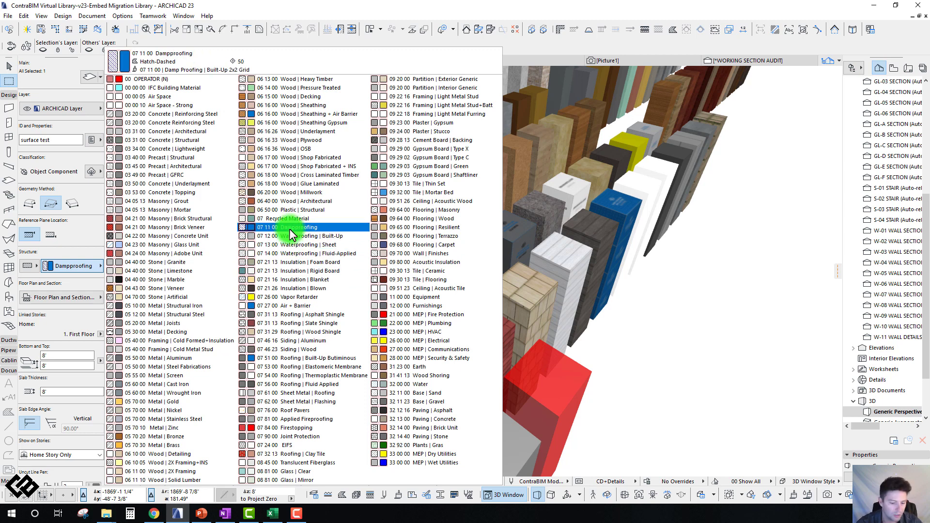
Select the blue dampproofing block and the three waterproofing blocks in its row and show only these four in 3D.
{"action": "left_click", "coordinate": [292, 230]}
{"action": "key", "text": "Escape"}
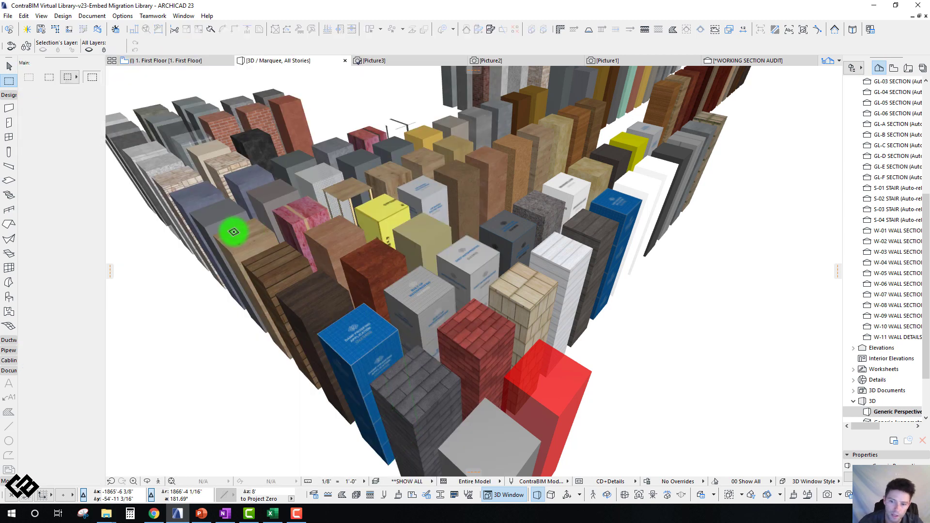
{"action": "left_click", "coordinate": [380, 338]}
{"action": "left_click", "coordinate": [426, 307], "text": "shift"}
{"action": "left_click", "coordinate": [470, 289], "text": "shift"}
{"action": "left_click", "coordinate": [516, 235], "text": "shift"}
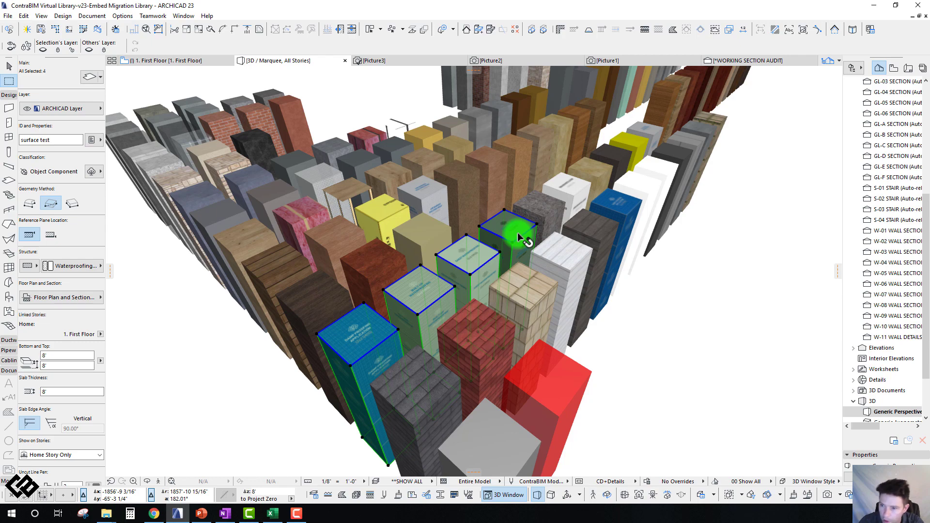
{"action": "key", "text": "F5"}
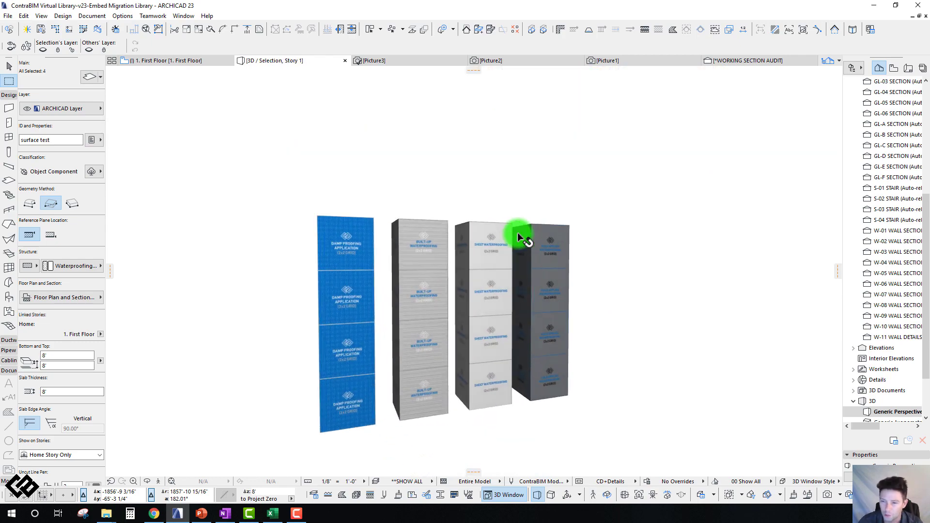
Examine the 2x2 grid textures of the dampproofing, built-up, sheet and fluid-applied waterproofing blocks up close from both ends.
{"action": "scroll", "coordinate": [518, 233], "scroll_direction": "up", "scroll_amount": 5}
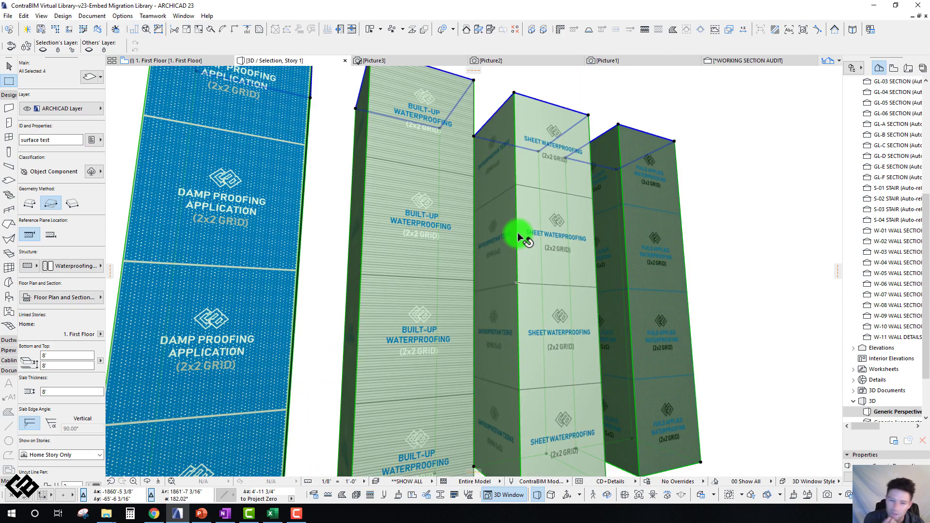
{"action": "key", "text": "Escape"}
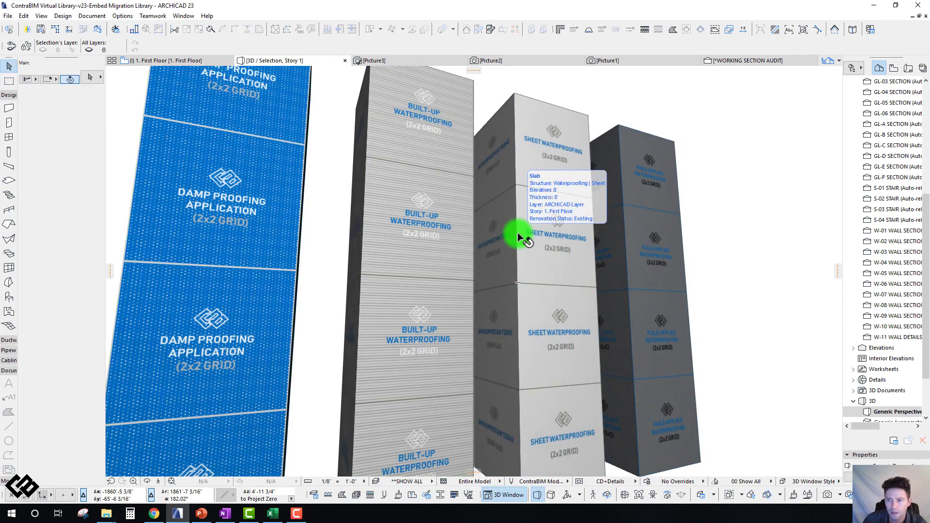
{"action": "scroll", "coordinate": [517, 232], "scroll_direction": "up", "scroll_amount": 5}
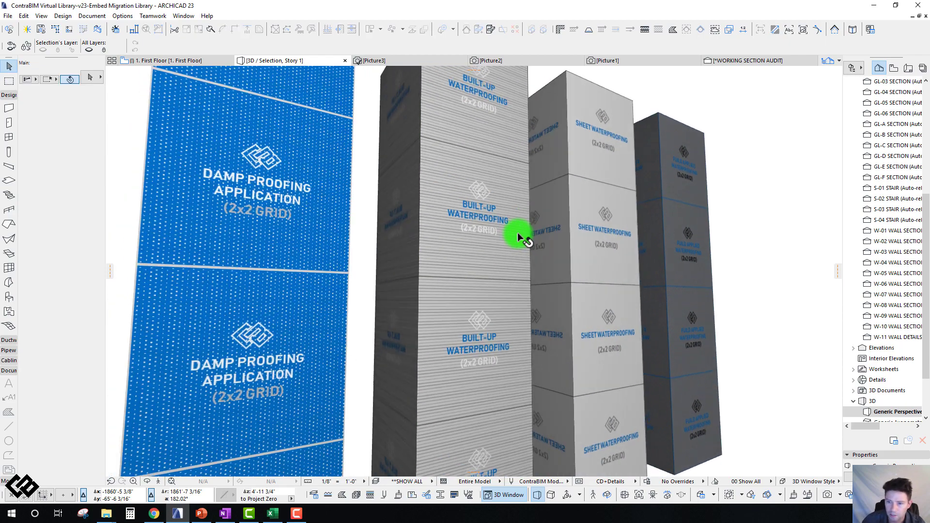
{"action": "scroll", "coordinate": [518, 233], "scroll_direction": "up", "scroll_amount": 5}
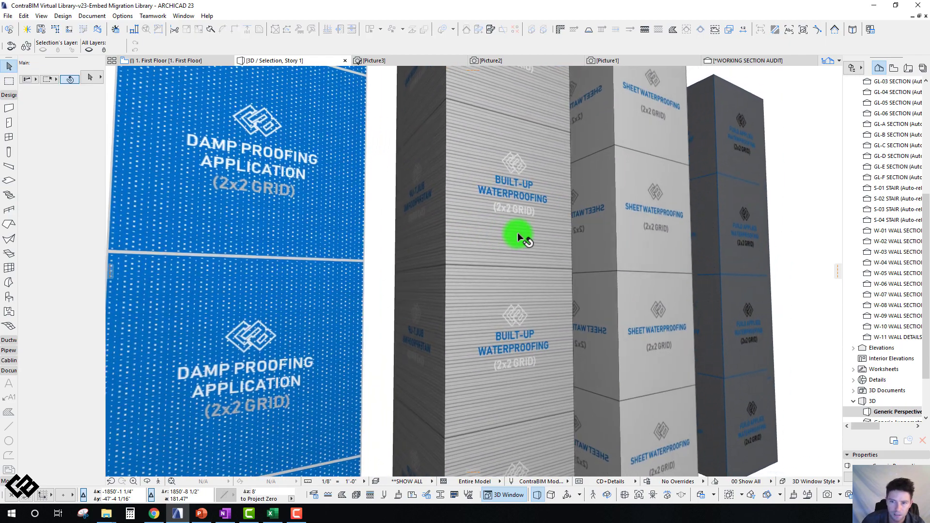
{"action": "scroll", "coordinate": [518, 233], "scroll_direction": "down", "scroll_amount": 3}
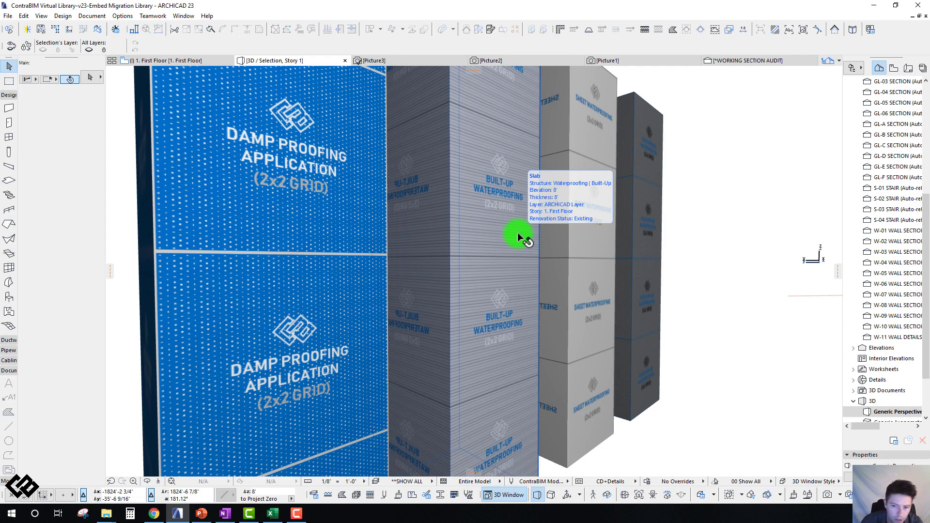
{"action": "scroll", "coordinate": [518, 233], "scroll_direction": "up", "scroll_amount": 5}
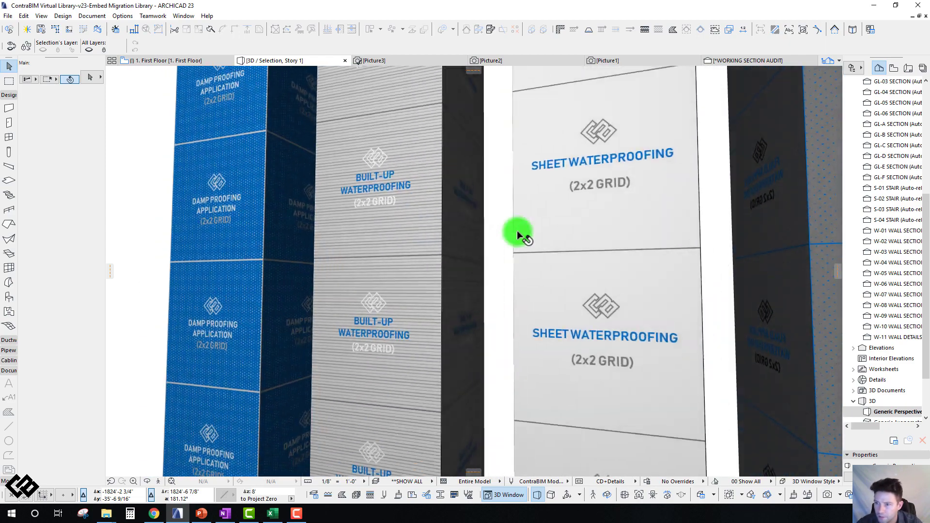
{"action": "scroll", "coordinate": [517, 232], "scroll_direction": "down", "scroll_amount": 3}
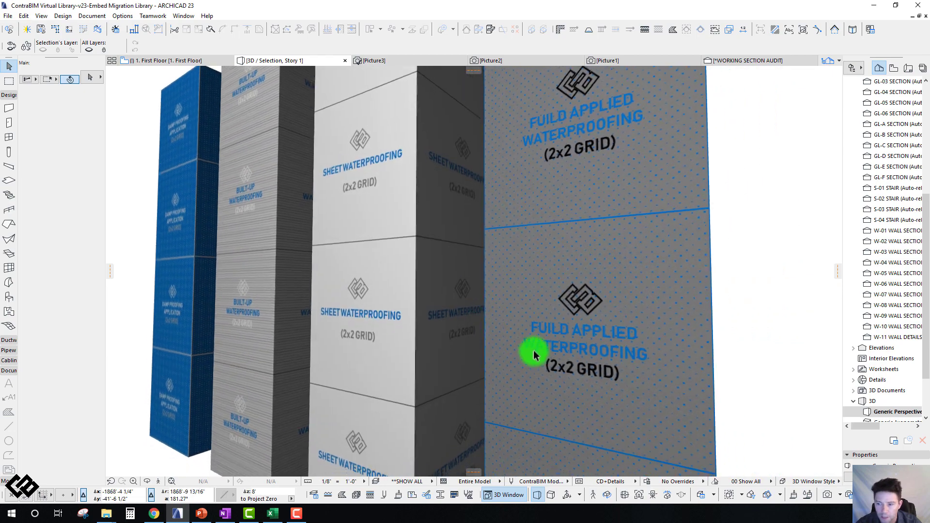
{"action": "scroll", "coordinate": [564, 316], "scroll_direction": "down", "scroll_amount": 4}
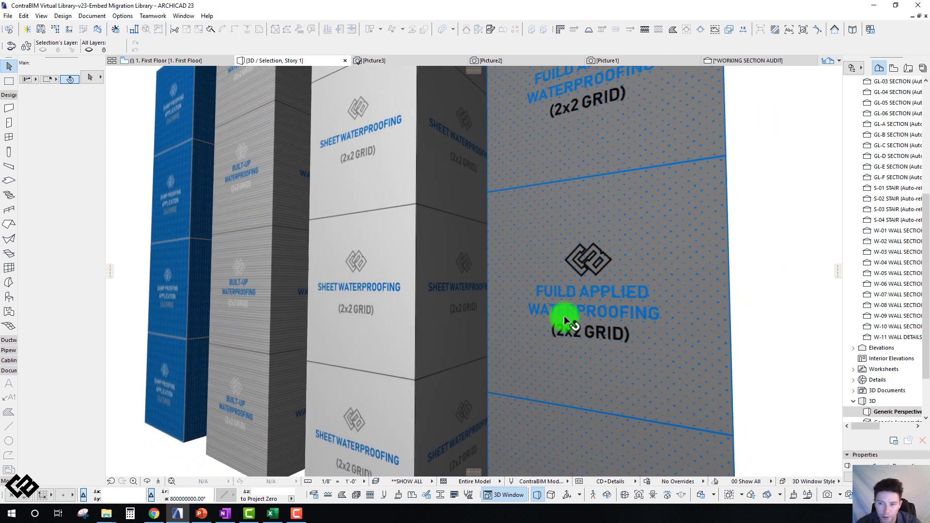
{"action": "scroll", "coordinate": [564, 316], "scroll_direction": "up", "scroll_amount": 5}
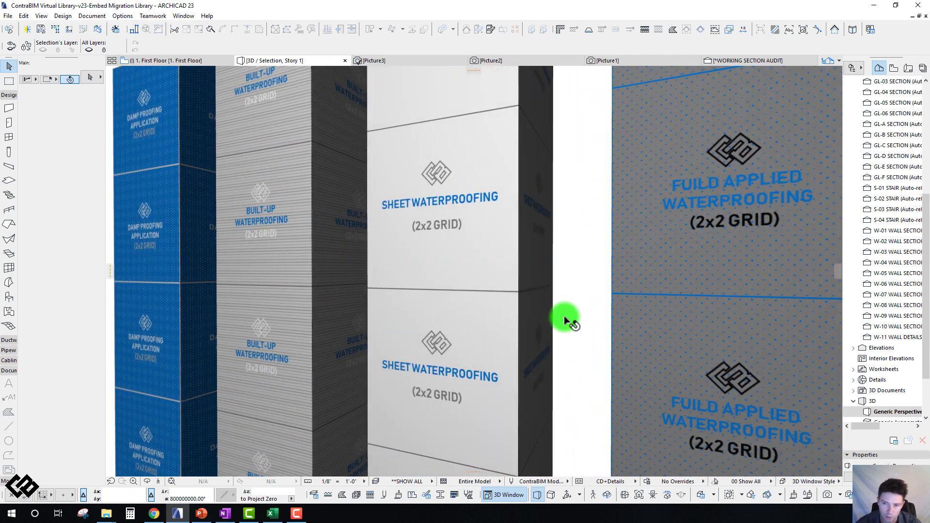
{"action": "scroll", "coordinate": [564, 316], "scroll_direction": "down", "scroll_amount": 1}
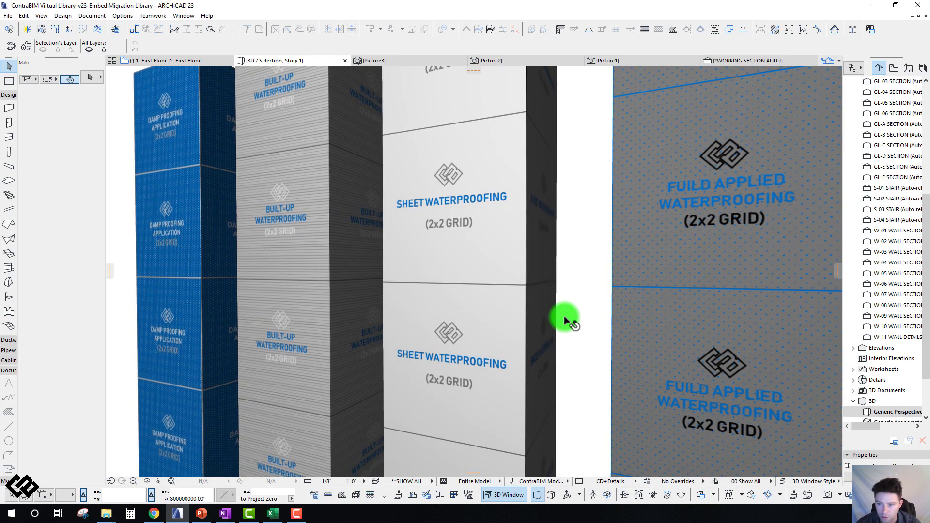
{"action": "scroll", "coordinate": [194, 281], "scroll_direction": "up", "scroll_amount": 5}
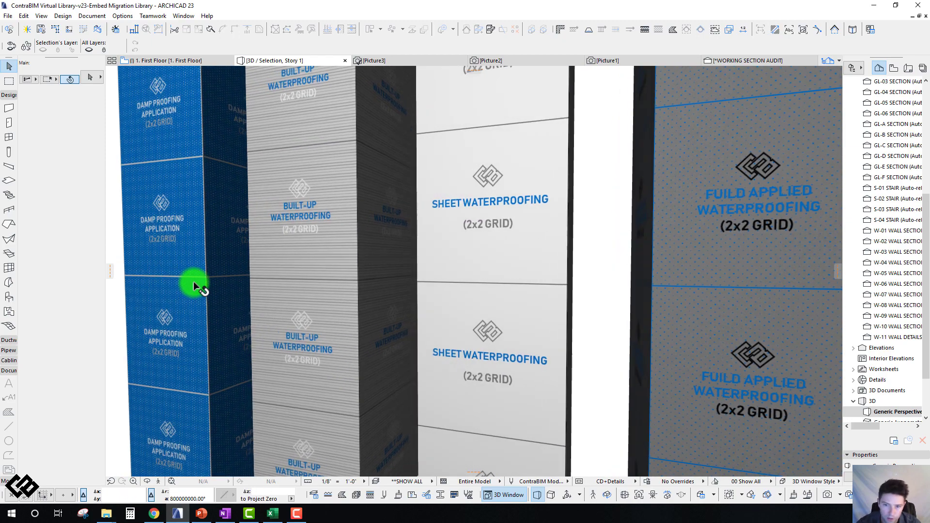
{"action": "scroll", "coordinate": [193, 281], "scroll_direction": "down", "scroll_amount": 5}
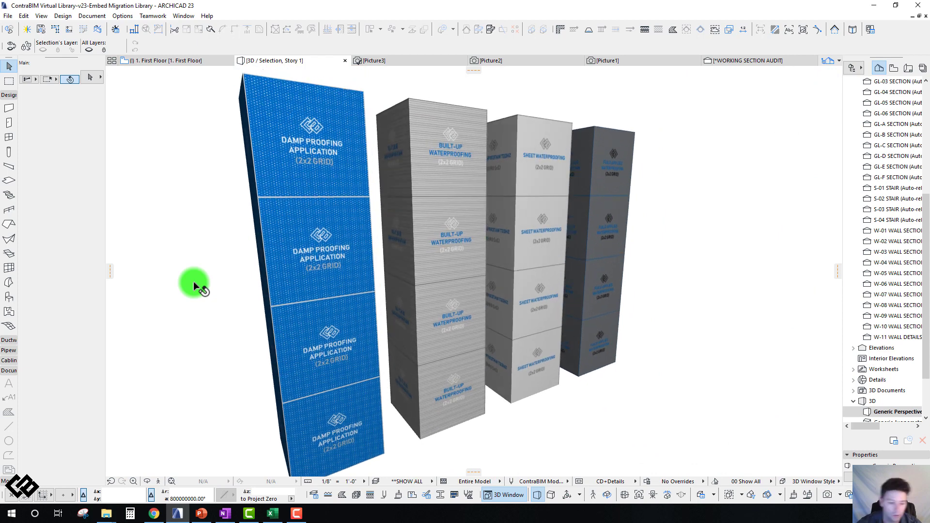
Go back to the First Floor plan and show the full marquee contents in 3D again.
{"action": "key", "text": "F2"}
{"action": "left_click", "coordinate": [277, 221]}
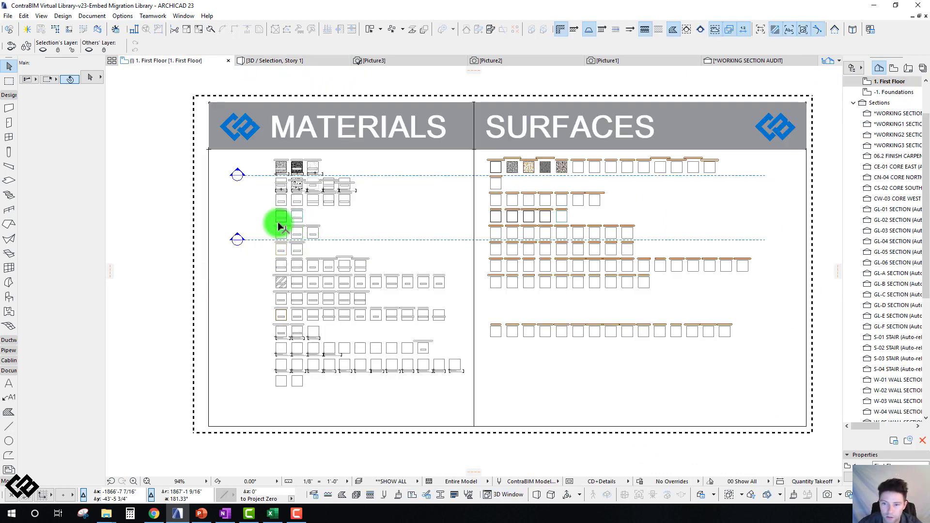
{"action": "key", "text": "F5"}
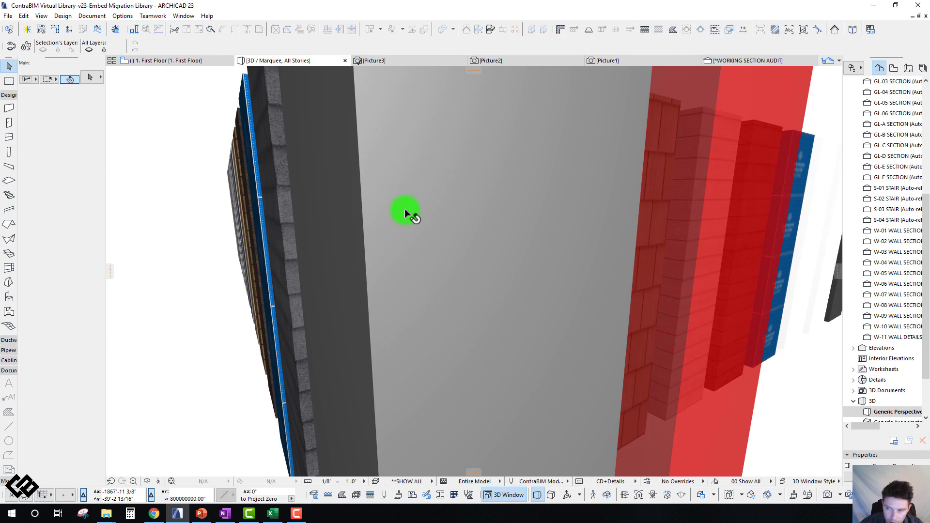
{"action": "scroll", "coordinate": [405, 208], "scroll_direction": "down", "scroll_amount": 4}
{"action": "middle_click_drag", "start_coordinate": [405, 209], "coordinate": [403, 214], "text": "shift"}
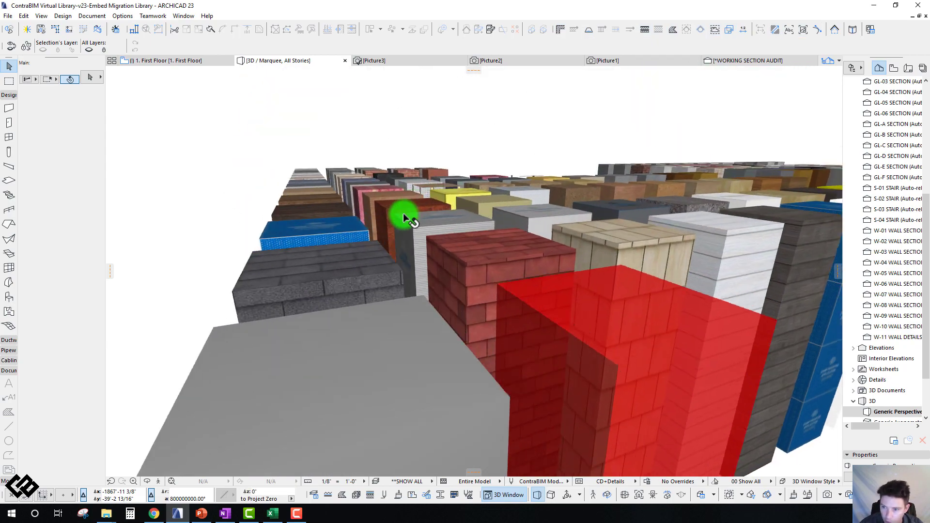
Drag a copy of the yellow gypsum sheathing block into the empty space beside the sample rows.
{"action": "scroll", "coordinate": [403, 214], "scroll_direction": "up", "scroll_amount": 5}
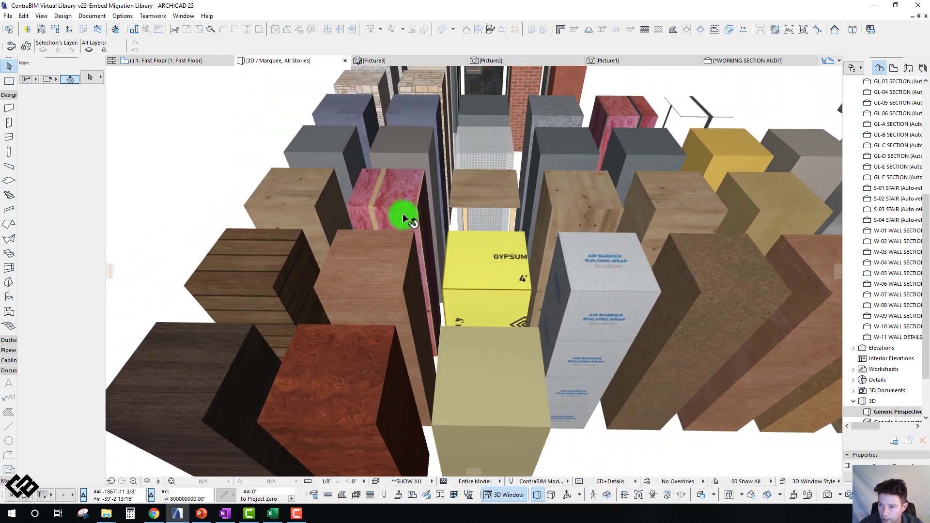
{"action": "left_click_drag", "start_coordinate": [402, 214], "coordinate": [530, 377]}
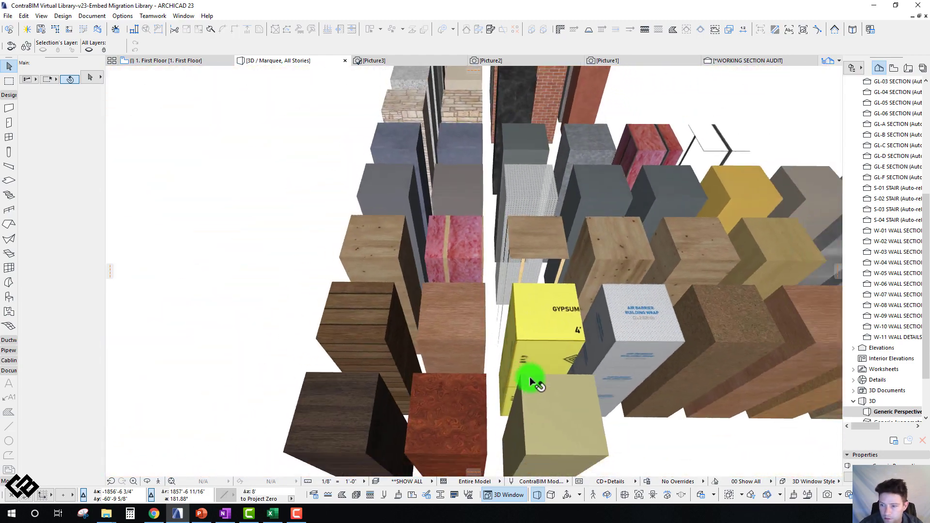
{"action": "scroll", "coordinate": [531, 377], "scroll_direction": "down", "scroll_amount": 3}
{"action": "left_click", "coordinate": [509, 308]}
{"action": "key", "text": "ctrl+d"}
{"action": "left_click", "coordinate": [519, 306]}
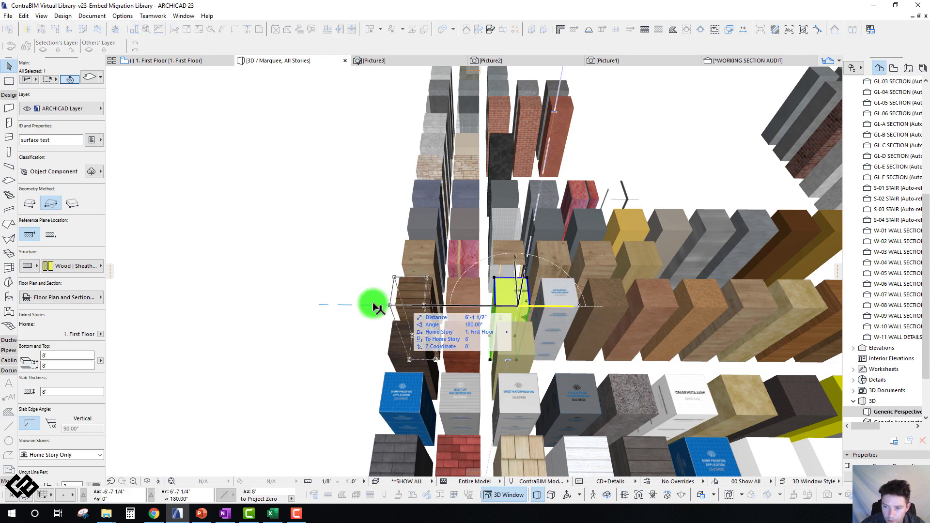
{"action": "left_click_drag", "start_coordinate": [376, 308], "coordinate": [333, 291]}
Offset one edge of the gypsum sheathing copy outward into a long block and inspect its 4' x 8' panel pattern.
{"action": "left_click", "coordinate": [321, 289]}
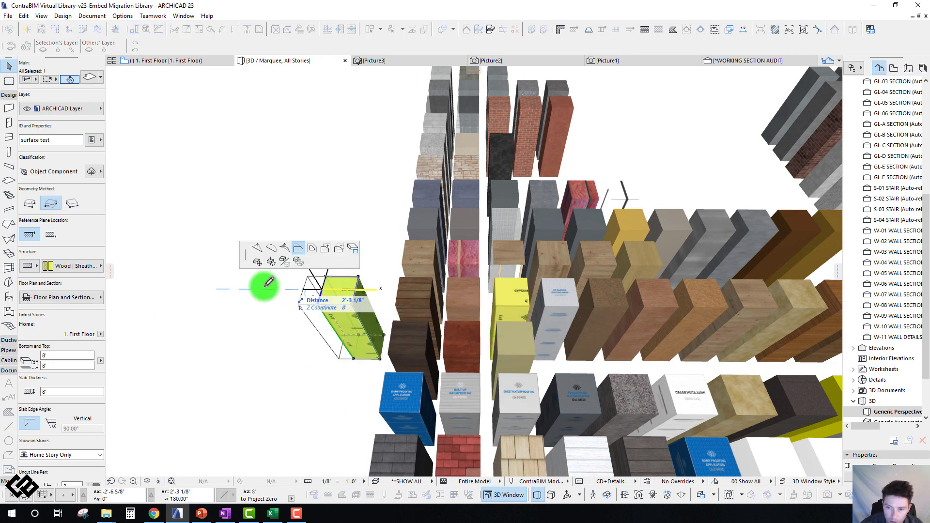
{"action": "middle_click_drag", "start_coordinate": [250, 306], "coordinate": [301, 333]}
{"action": "left_click", "coordinate": [314, 350]}
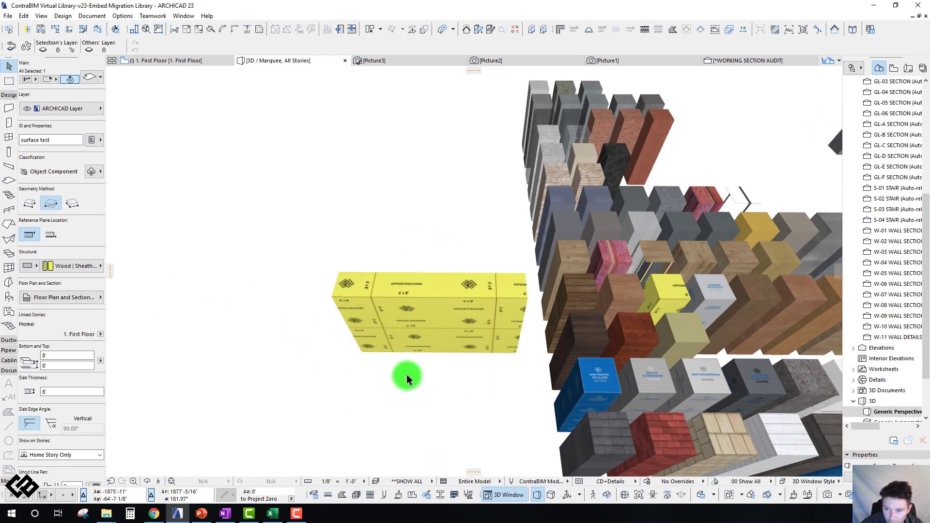
{"action": "scroll", "coordinate": [407, 380], "scroll_direction": "up", "scroll_amount": 10}
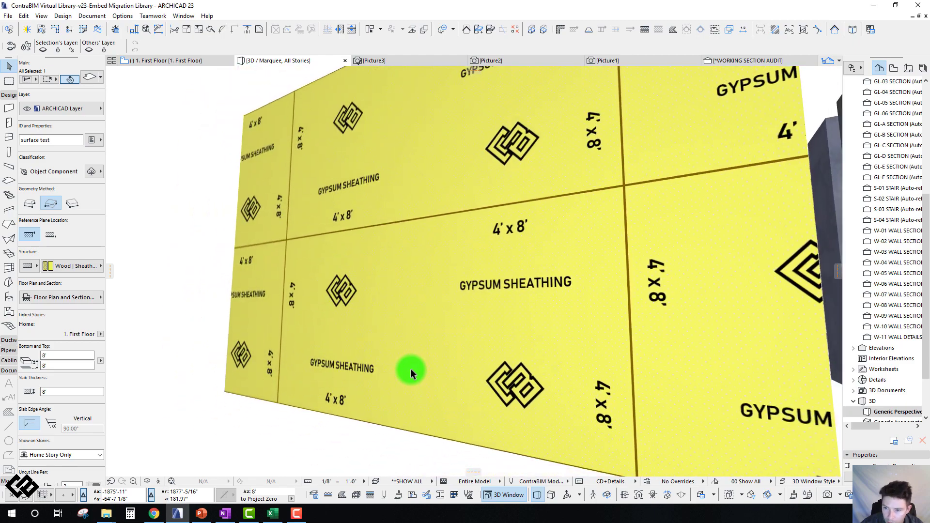
{"action": "middle_click_drag", "start_coordinate": [411, 373], "coordinate": [411, 370], "text": "shift"}
Delete the elongated gypsum sheathing copy.
{"action": "middle_click_drag", "start_coordinate": [402, 156], "coordinate": [401, 198], "text": "shift"}
{"action": "left_click", "coordinate": [422, 272]}
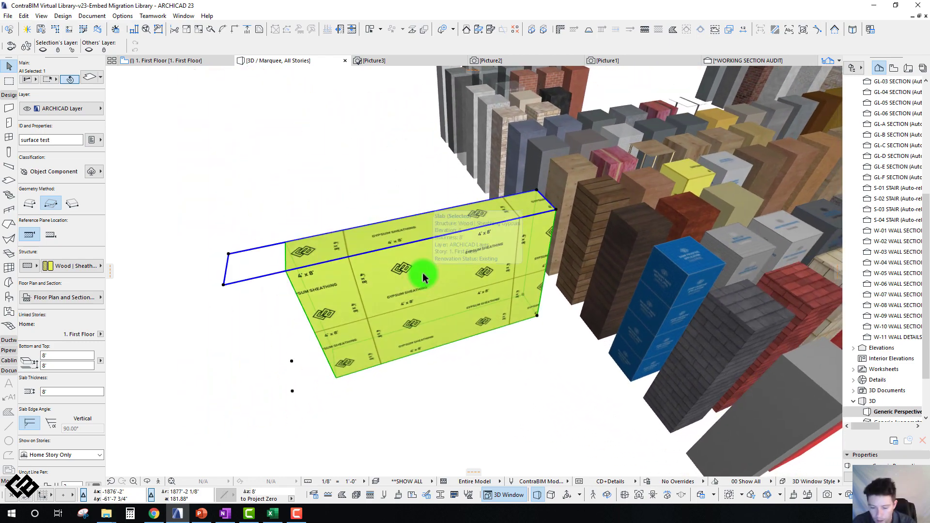
{"action": "key", "text": "Delete"}
Look over the material sample rows and inspect the gypsum sheathing, air barrier and insulation blocks up close.
{"action": "middle_click_drag", "start_coordinate": [654, 214], "coordinate": [392, 187], "text": "shift"}
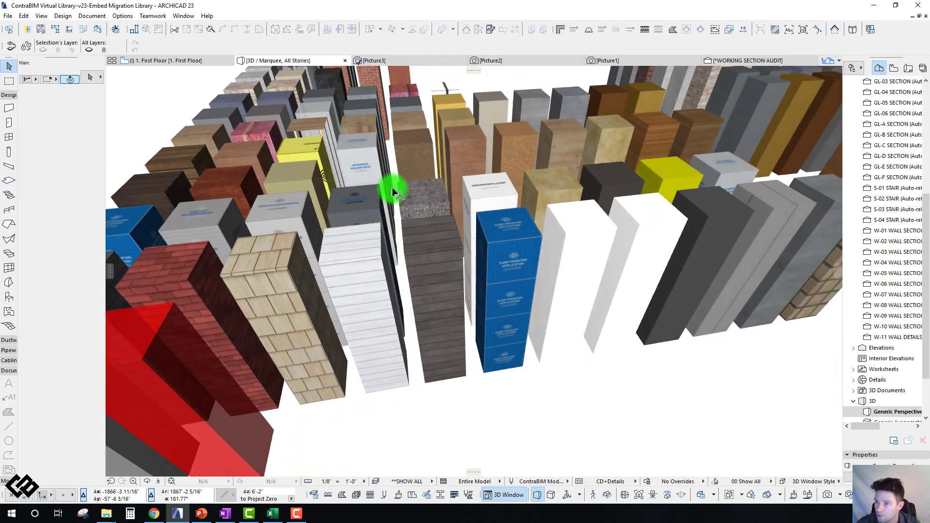
{"action": "scroll", "coordinate": [392, 187], "scroll_direction": "down", "scroll_amount": 3}
{"action": "scroll", "coordinate": [391, 187], "scroll_direction": "up", "scroll_amount": 5}
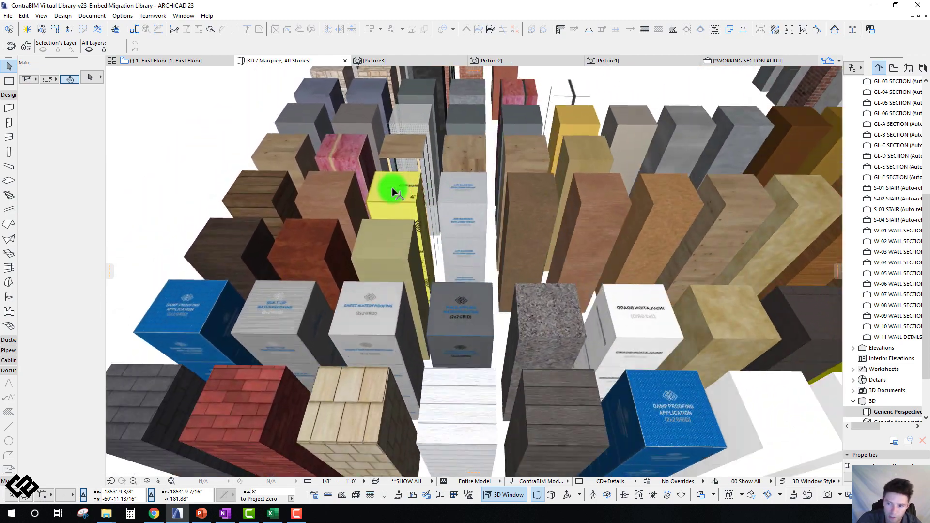
{"action": "scroll", "coordinate": [473, 187], "scroll_direction": "up", "scroll_amount": 3}
{"action": "scroll", "coordinate": [446, 161], "scroll_direction": "up", "scroll_amount": 4}
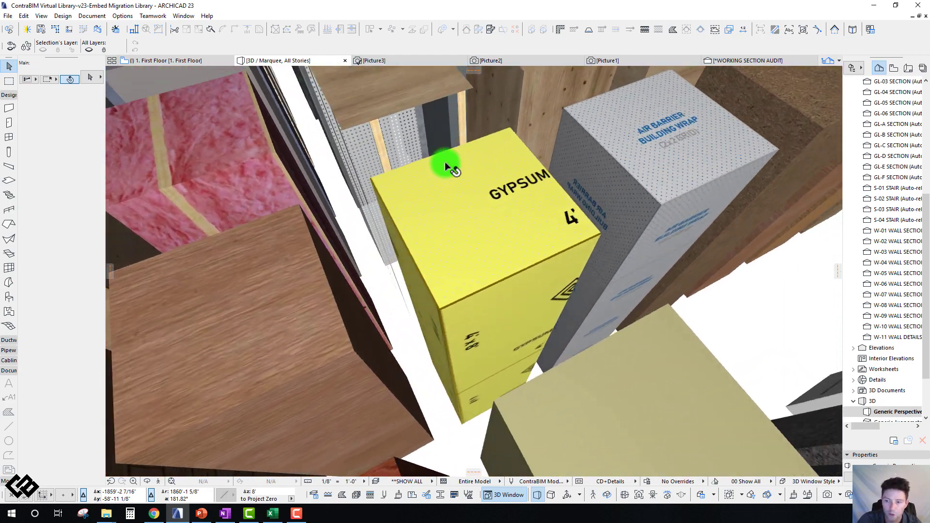
{"action": "scroll", "coordinate": [446, 165], "scroll_direction": "down", "scroll_amount": 2}
{"action": "scroll", "coordinate": [446, 165], "scroll_direction": "down", "scroll_amount": 2}
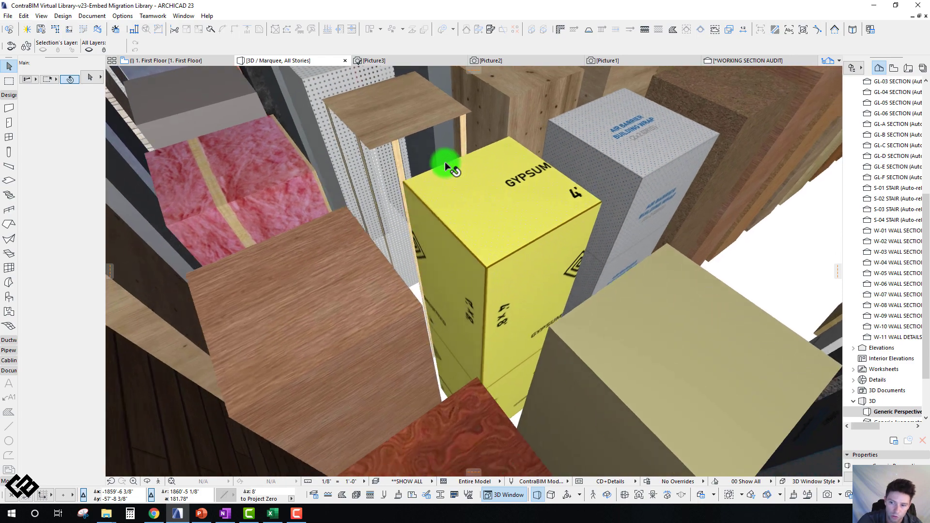
{"action": "scroll", "coordinate": [445, 164], "scroll_direction": "down", "scroll_amount": 2}
{"action": "scroll", "coordinate": [445, 164], "scroll_direction": "down", "scroll_amount": 3}
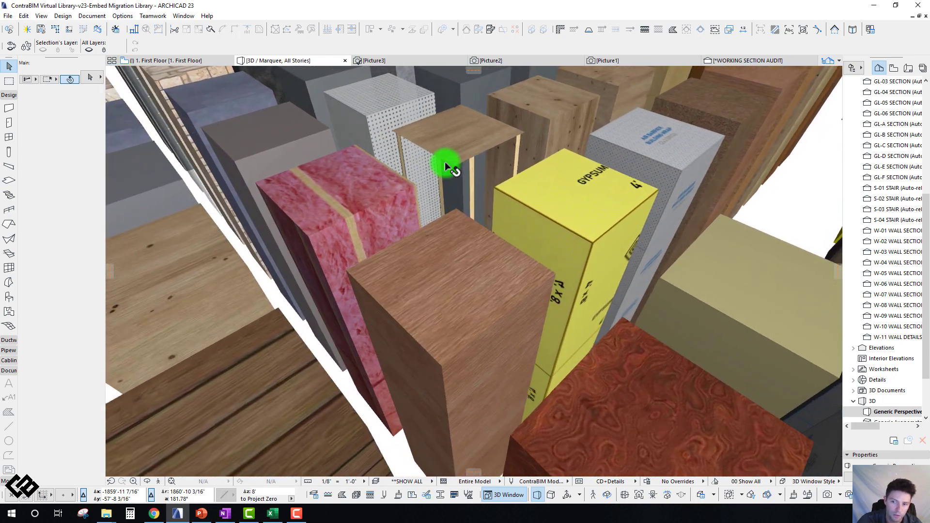
Select the pink insulated wood framing block and look over the samples at the far end of the rows.
{"action": "middle_click_drag", "start_coordinate": [446, 164], "coordinate": [465, 165]}
{"action": "left_click", "coordinate": [396, 199]}
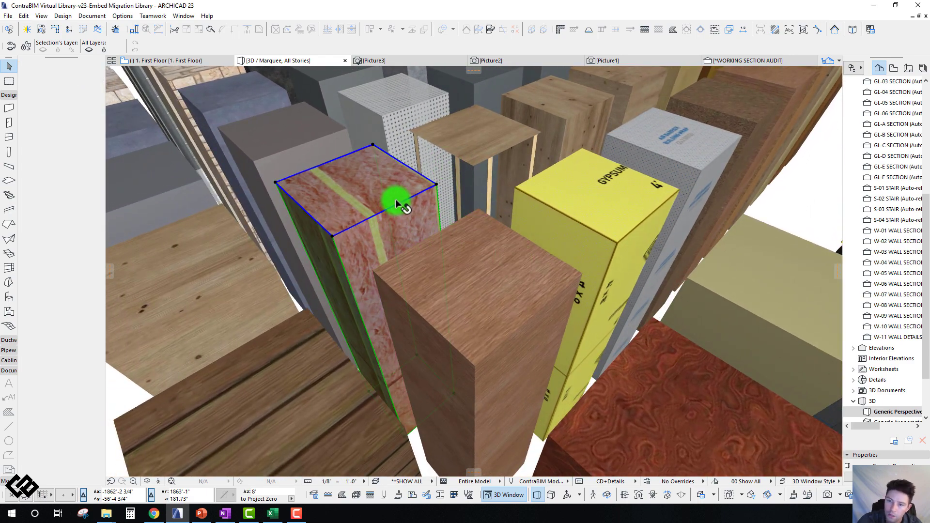
{"action": "middle_click_drag", "start_coordinate": [395, 199], "coordinate": [418, 188], "text": "shift"}
{"action": "scroll", "coordinate": [426, 189], "scroll_direction": "up", "scroll_amount": 1}
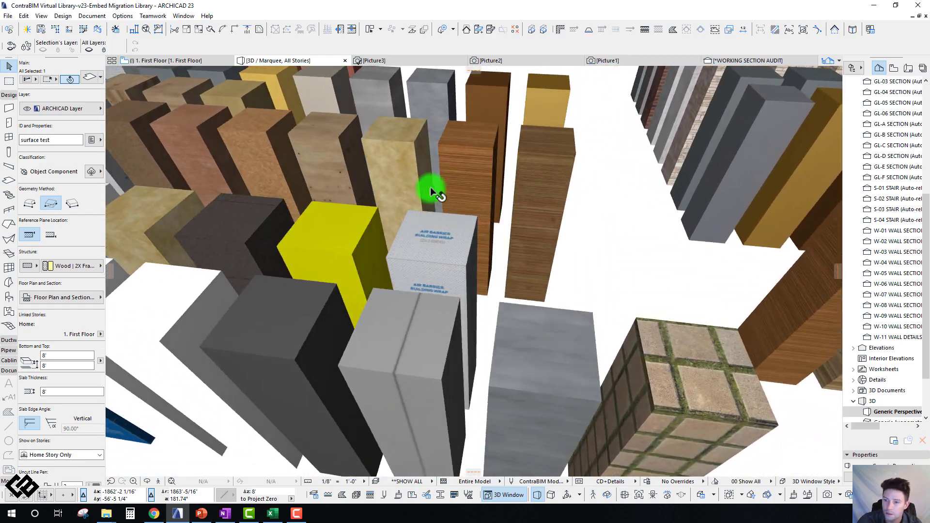
{"action": "scroll", "coordinate": [432, 191], "scroll_direction": "down", "scroll_amount": 5}
Check the Picture3 rendering of the red-brown wood, return to the 3D view and look over both sample groups from above.
{"action": "left_click", "coordinate": [388, 60]}
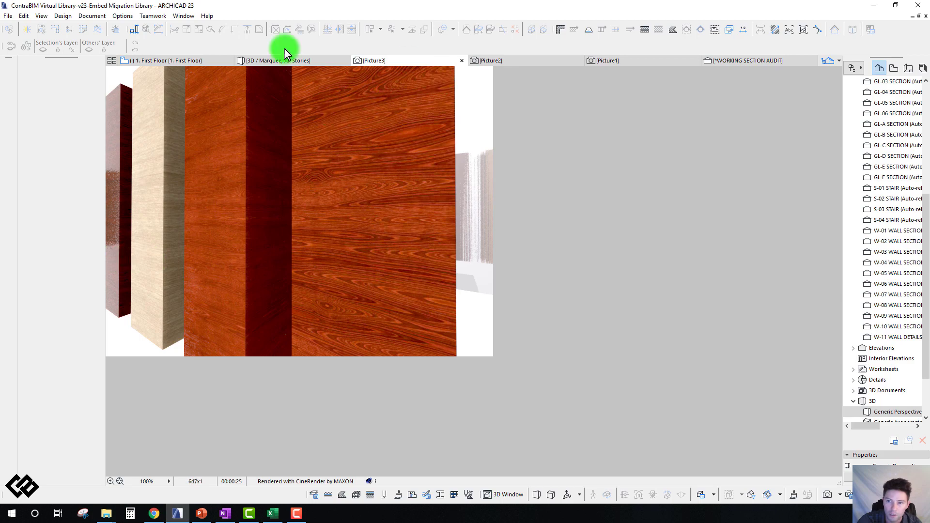
{"action": "left_click", "coordinate": [279, 60]}
{"action": "scroll", "coordinate": [405, 186], "scroll_direction": "down", "scroll_amount": 3}
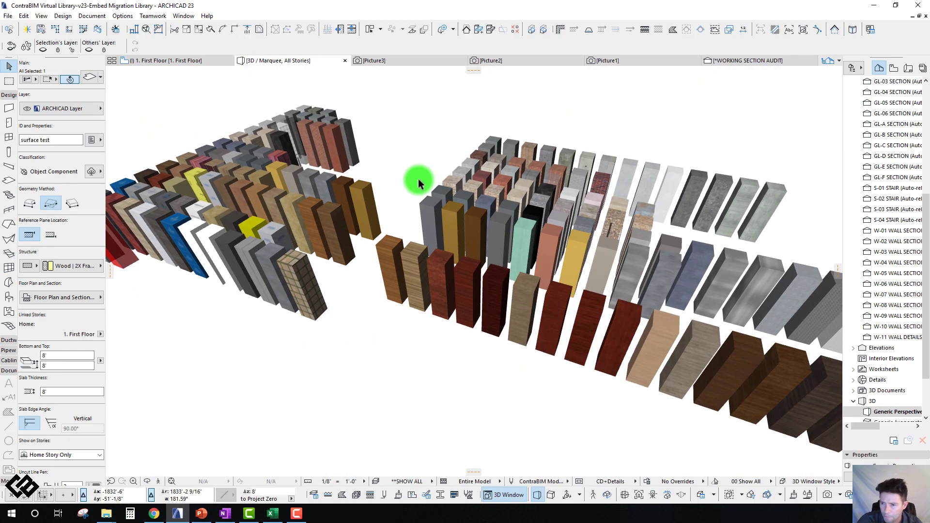
{"action": "scroll", "coordinate": [420, 183], "scroll_direction": "down", "scroll_amount": 3}
{"action": "middle_click_drag", "start_coordinate": [419, 183], "coordinate": [419, 184], "text": "shift"}
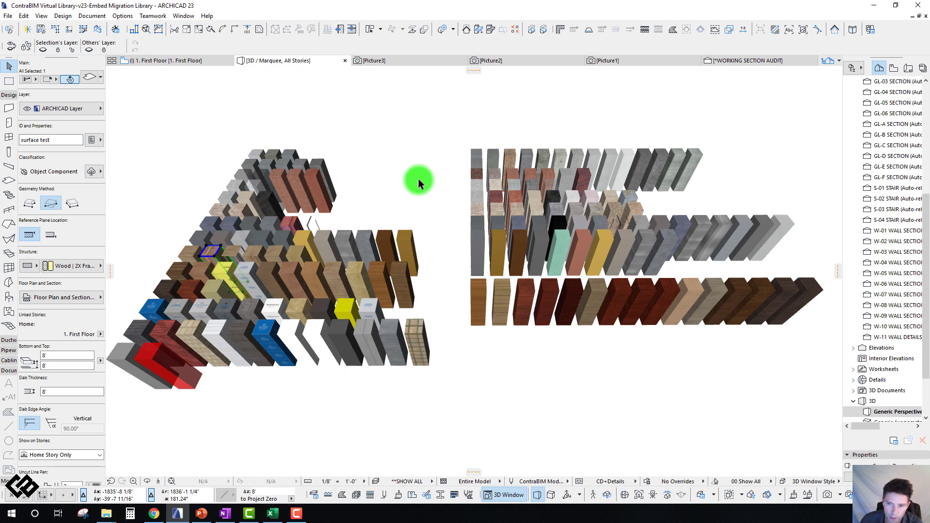
Examine the siding, masonry, waterproofing and wood sample rows from several angles, then the brick, tile and concrete blocks up close.
{"action": "middle_click_drag", "start_coordinate": [419, 184], "coordinate": [419, 184], "text": "shift"}
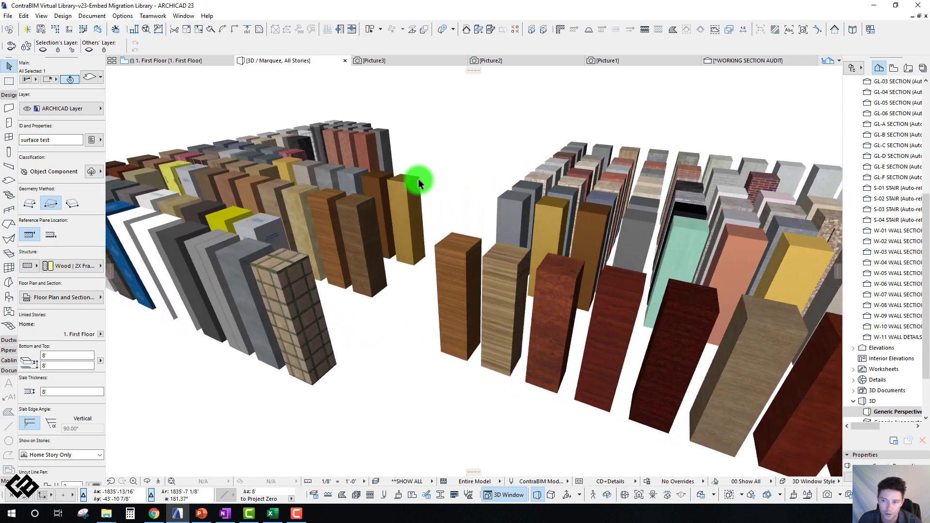
{"action": "scroll", "coordinate": [419, 183], "scroll_direction": "up", "scroll_amount": 6}
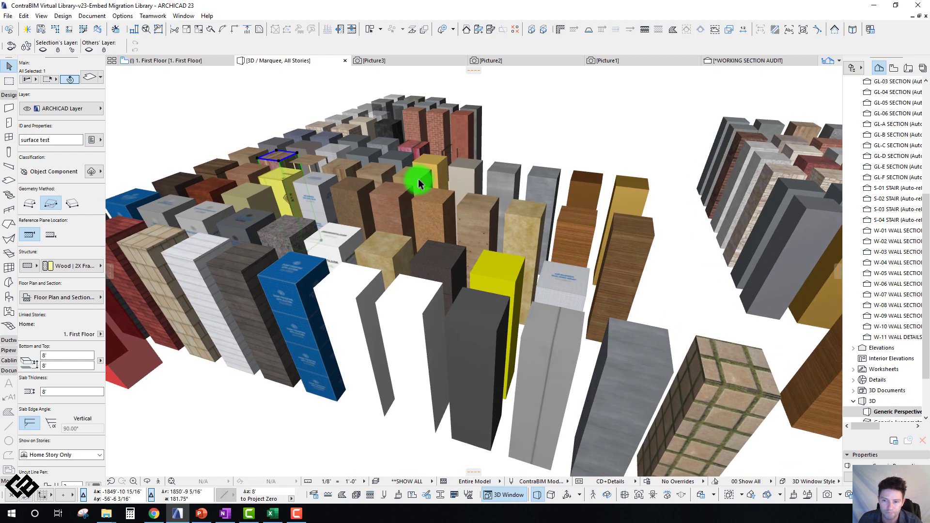
{"action": "scroll", "coordinate": [419, 183], "scroll_direction": "up", "scroll_amount": 5}
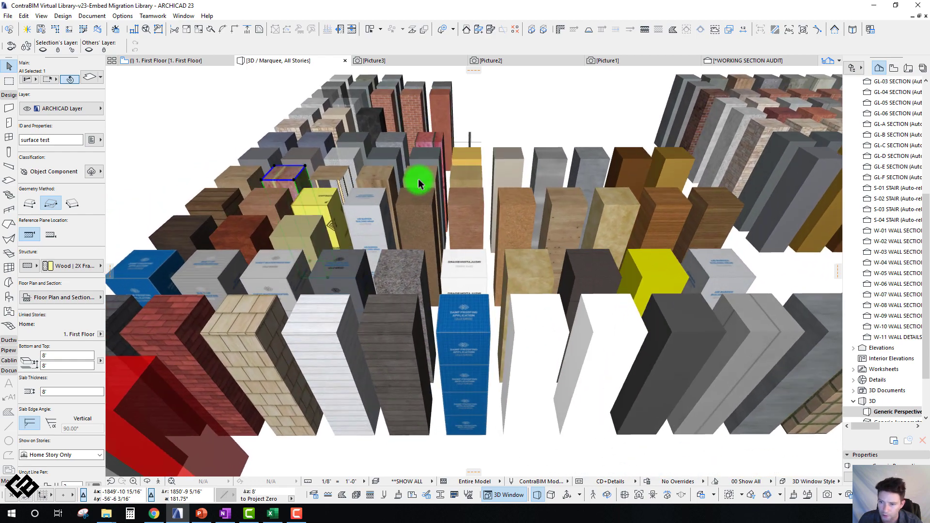
{"action": "scroll", "coordinate": [419, 183], "scroll_direction": "down", "scroll_amount": 4}
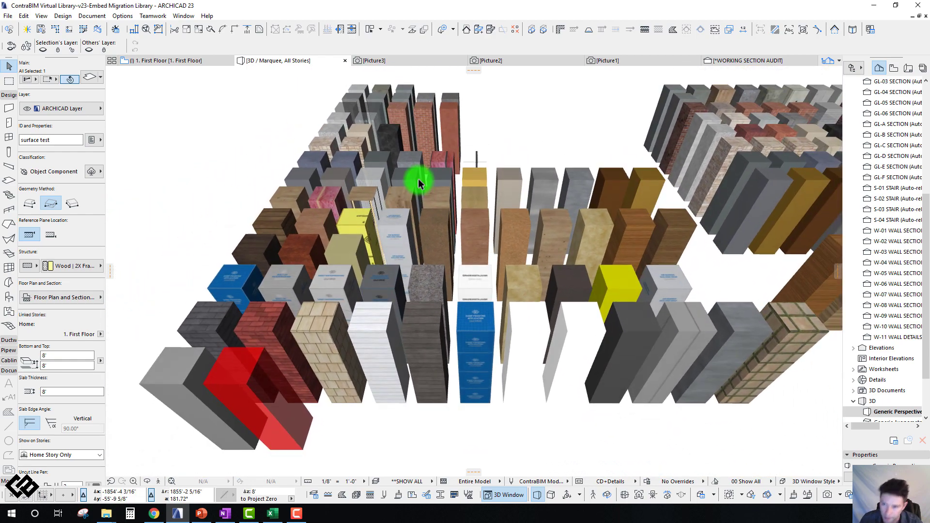
{"action": "scroll", "coordinate": [419, 183], "scroll_direction": "up", "scroll_amount": 5}
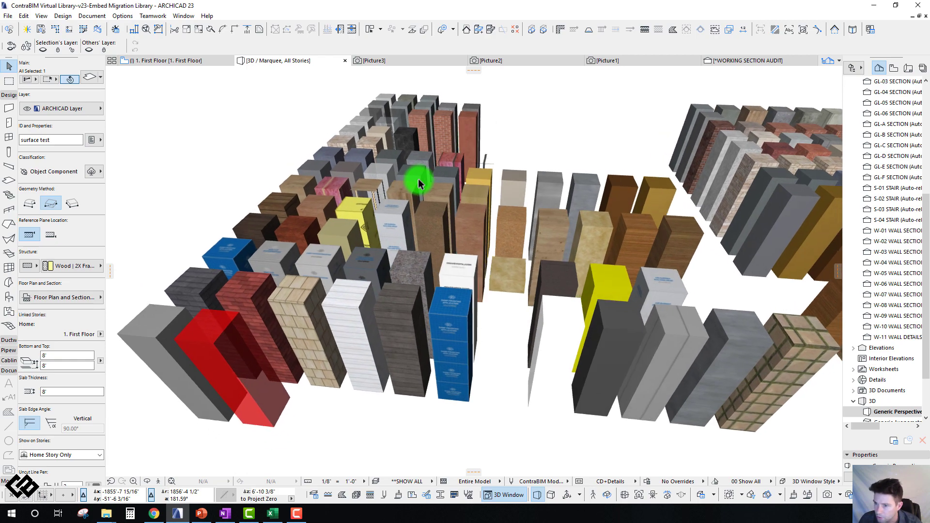
{"action": "scroll", "coordinate": [419, 183], "scroll_direction": "up", "scroll_amount": 4}
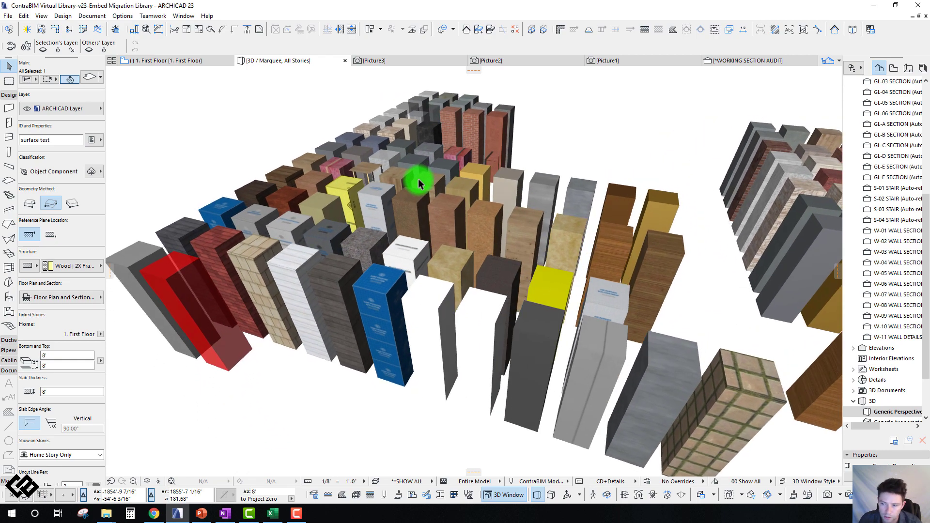
{"action": "scroll", "coordinate": [419, 183], "scroll_direction": "down", "scroll_amount": 8}
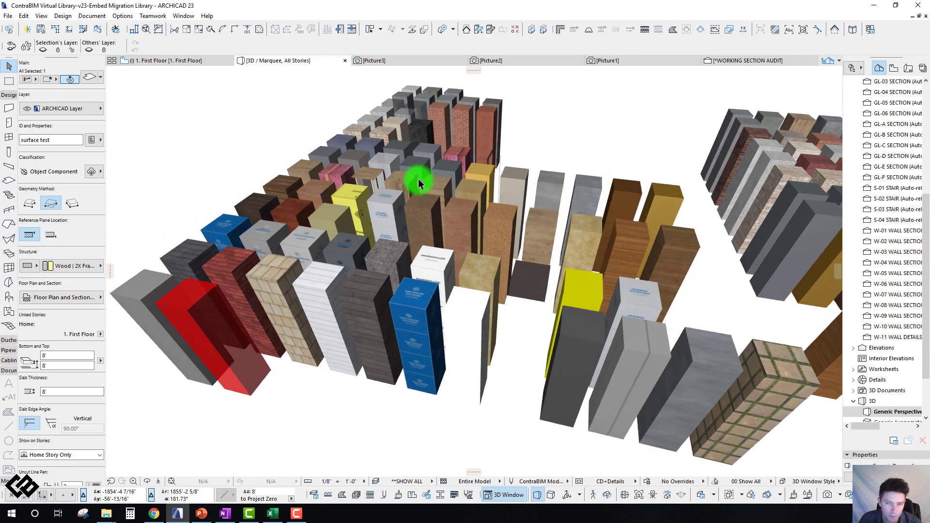
{"action": "scroll", "coordinate": [420, 183], "scroll_direction": "up", "scroll_amount": 2}
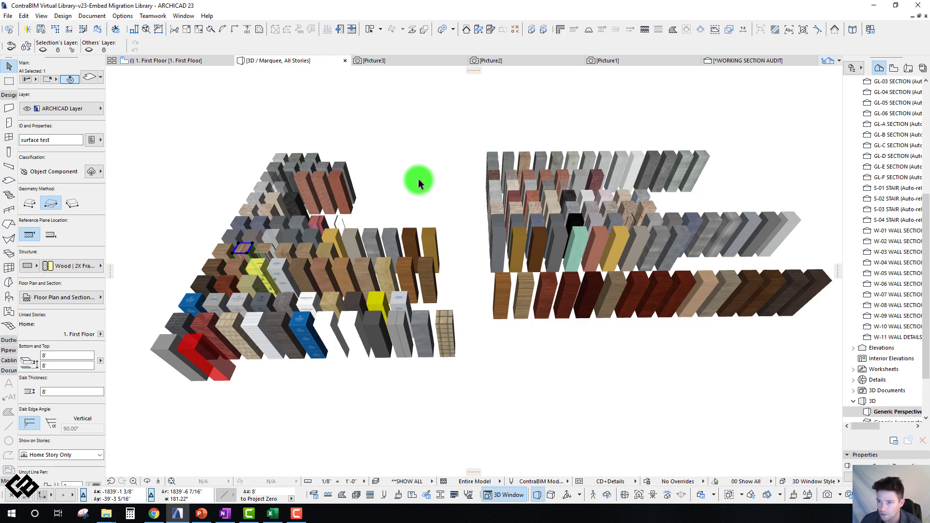
{"action": "scroll", "coordinate": [419, 183], "scroll_direction": "up", "scroll_amount": 6}
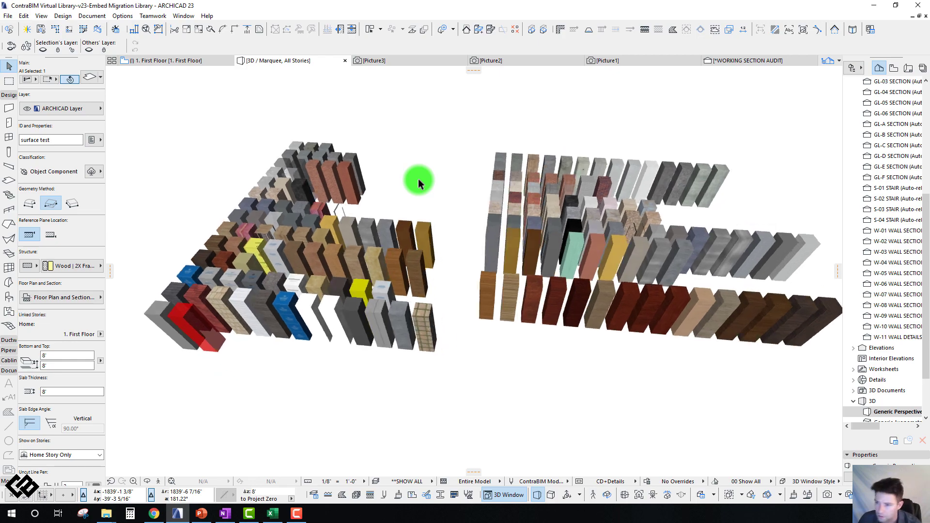
{"action": "scroll", "coordinate": [419, 183], "scroll_direction": "up", "scroll_amount": 6}
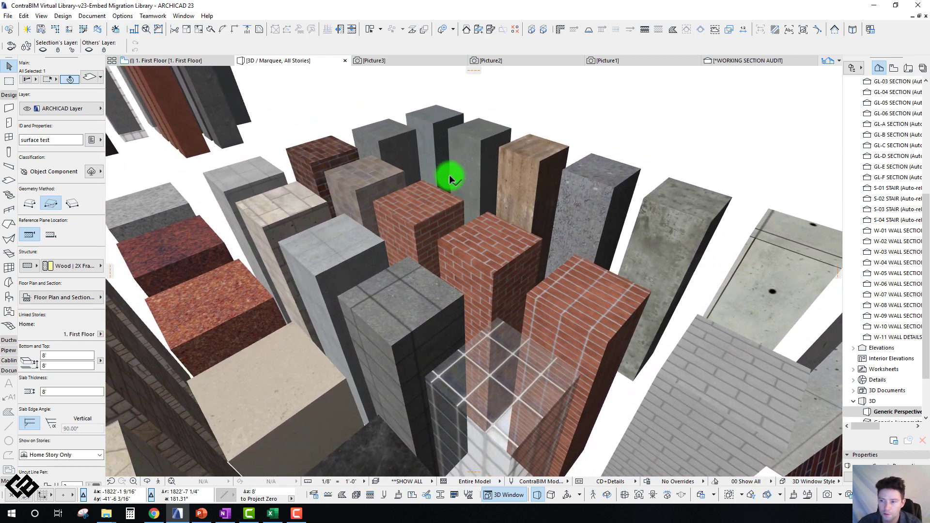
Clear the current slab selection in the 3D view.
{"action": "right_click", "coordinate": [566, 103]}
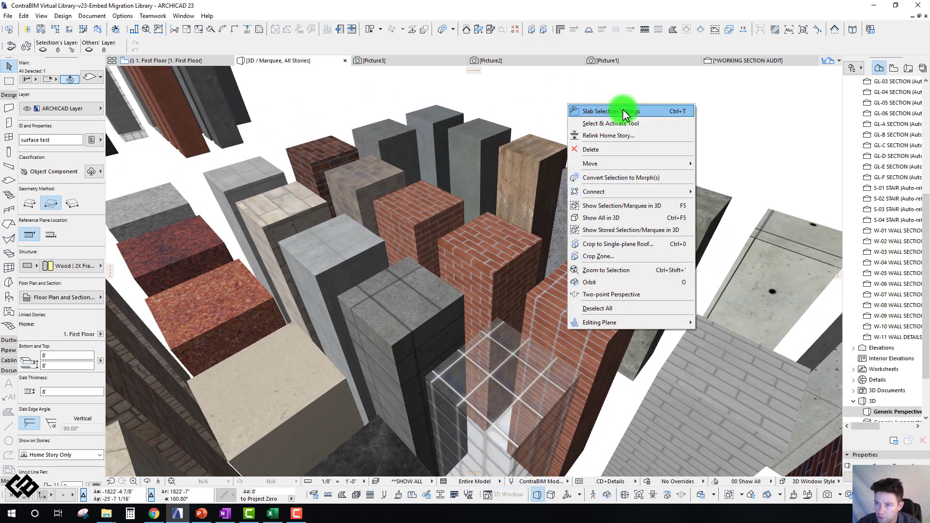
{"action": "left_click", "coordinate": [551, 109]}
{"action": "left_click", "coordinate": [545, 103]}
Apply the Technical Drawing - Monochrome 3D style to the sample blocks.
{"action": "right_click", "coordinate": [545, 102]}
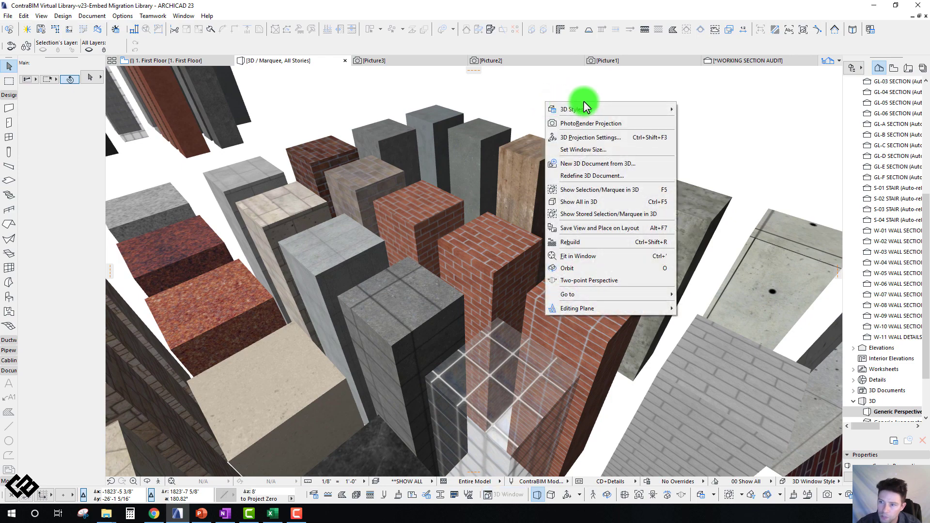
{"action": "mouse_move", "coordinate": [598, 104]}
{"action": "left_click", "coordinate": [727, 182]}
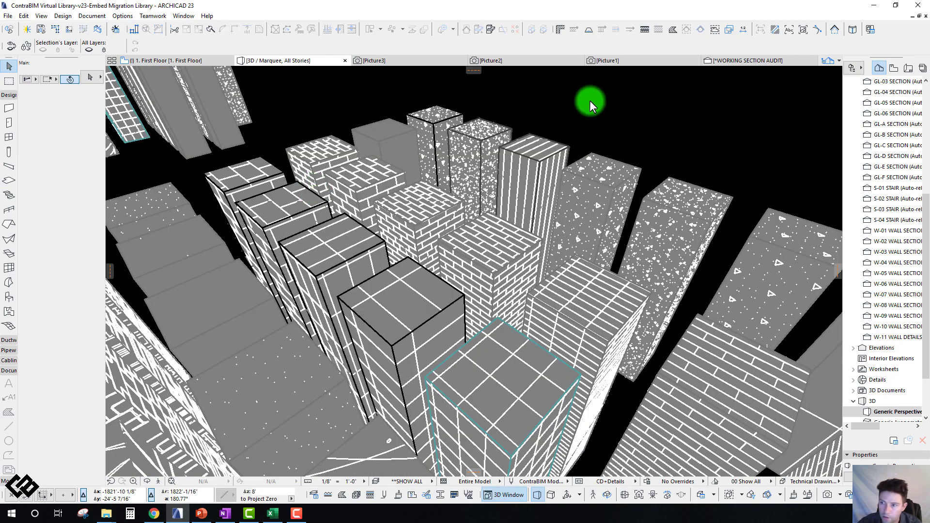
Set the 3D style to Technical Drawing and look over the coloured hatch patterns on the brick, tile and concrete blocks.
{"action": "right_click", "coordinate": [589, 101]}
{"action": "mouse_move", "coordinate": [636, 109]}
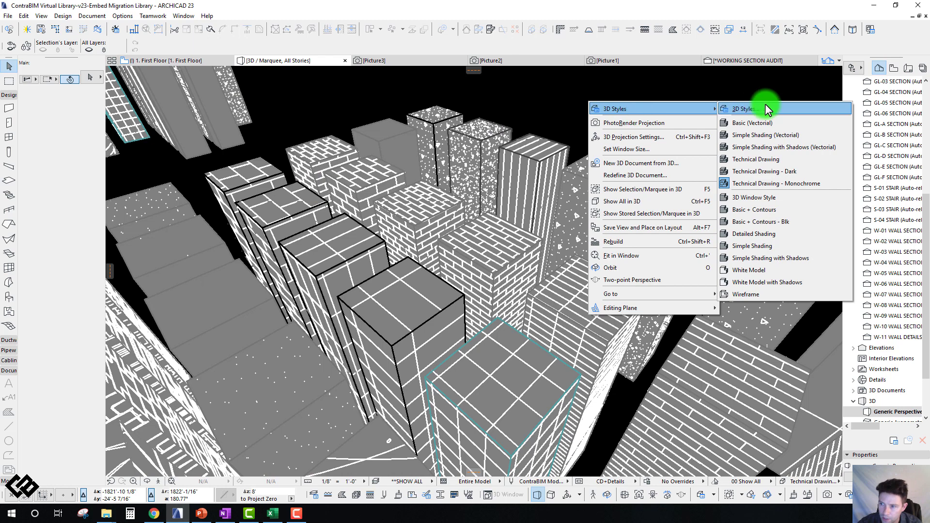
{"action": "left_click", "coordinate": [764, 160]}
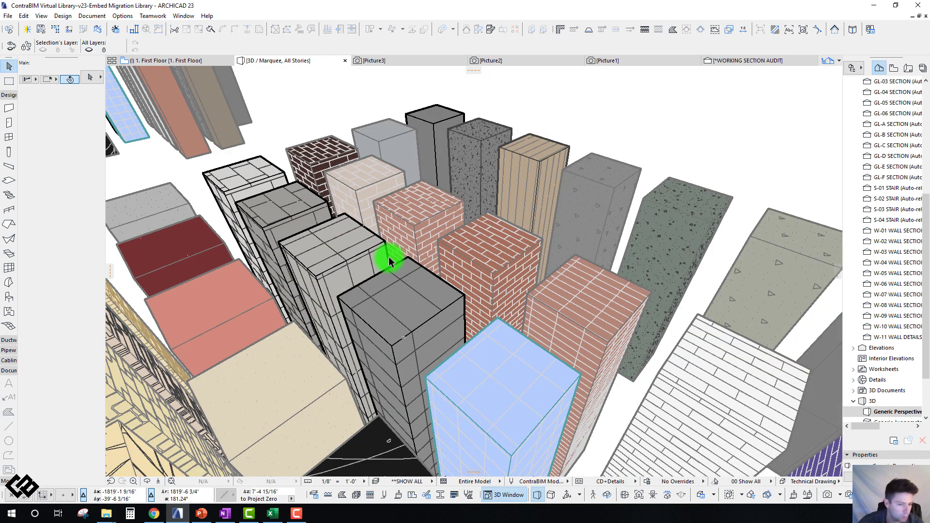
{"action": "mouse_move", "coordinate": [389, 257]}
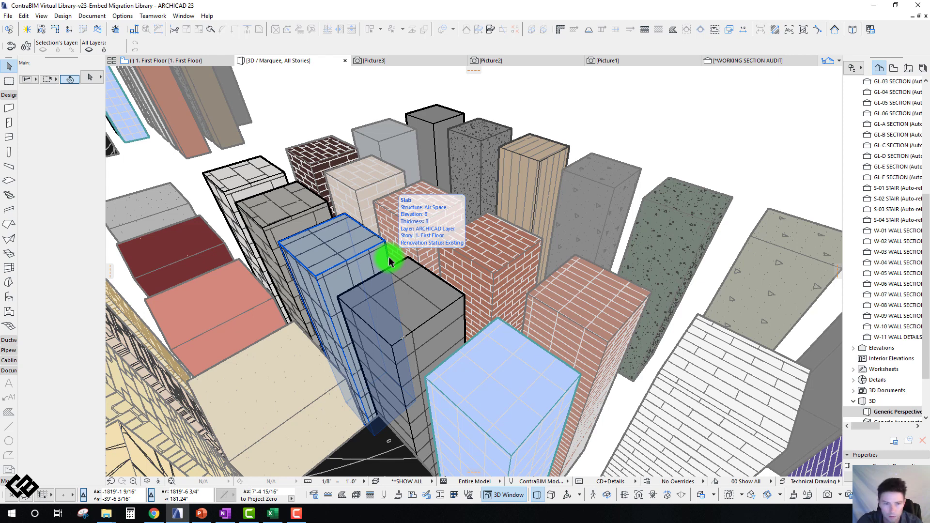
{"action": "key", "text": "Escape"}
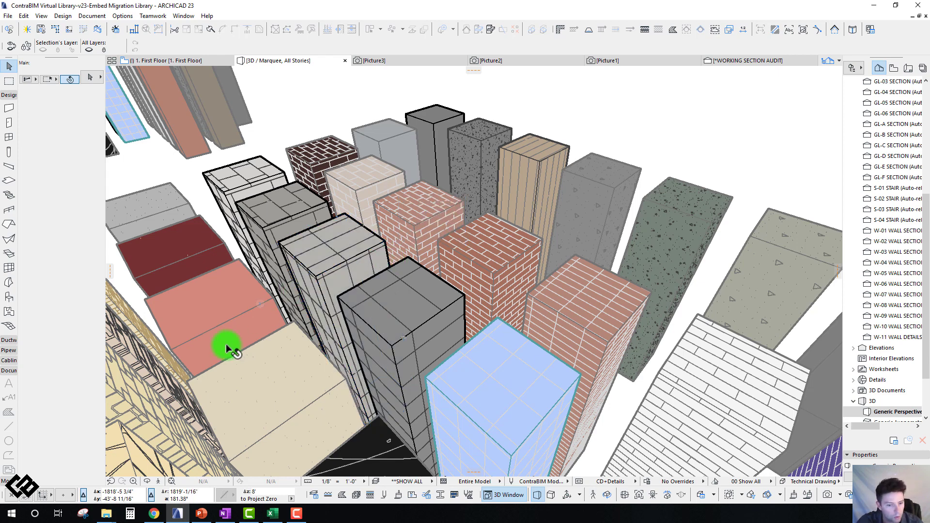
{"action": "key", "text": "F10"}
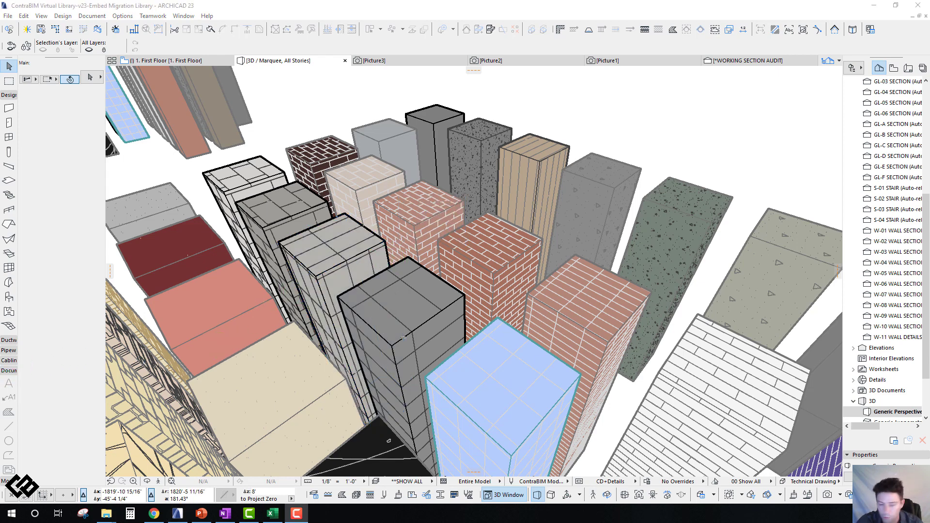